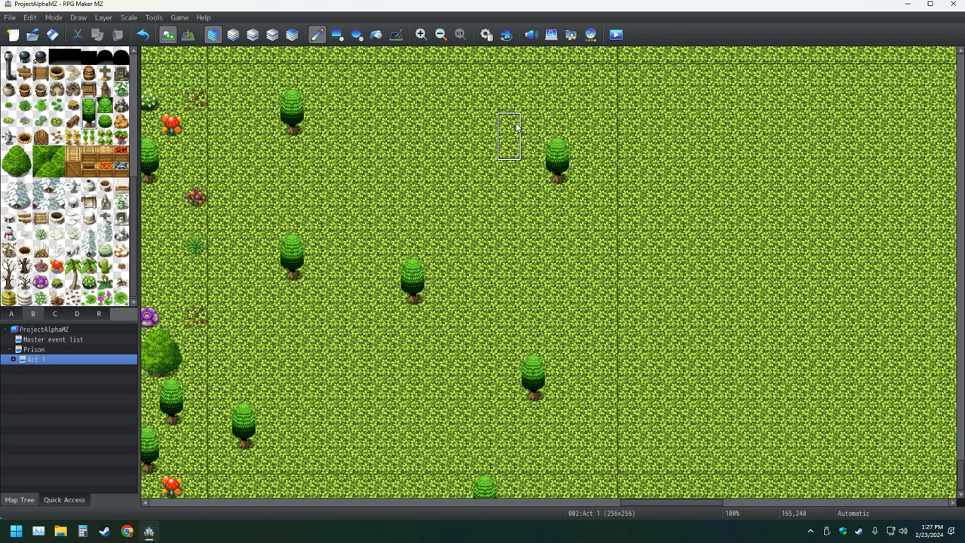
Plant more tall green trees in the gaps of the sparsely planted grid section just east of the flower-filled forest.
{"action": "left_click", "coordinate": [365, 400]}
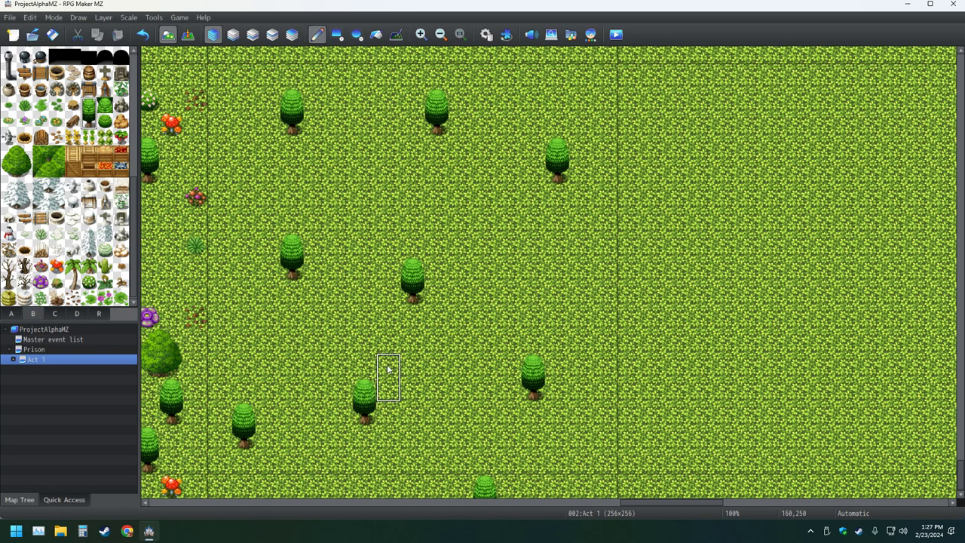
{"action": "left_click", "coordinate": [557, 271]}
{"action": "left_click", "coordinate": [386, 182]}
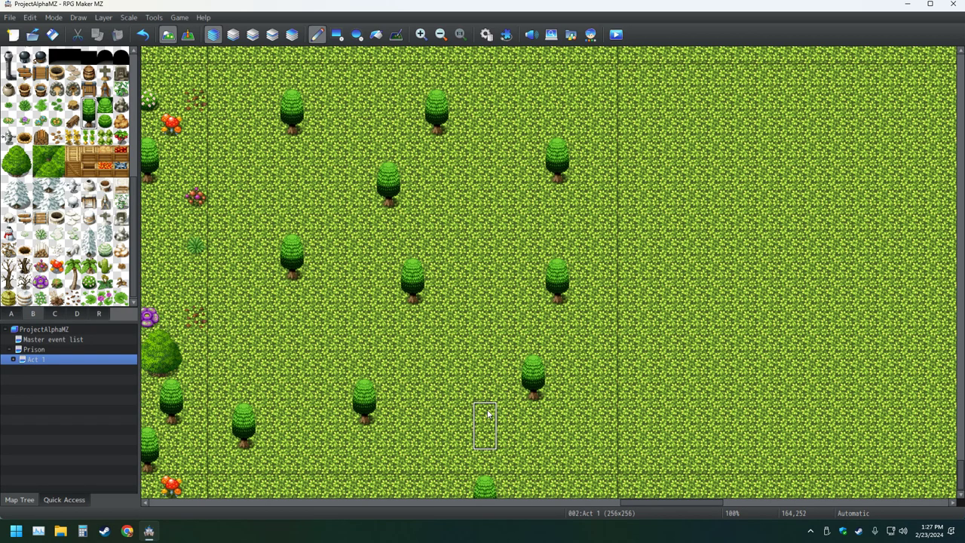
{"action": "left_click", "coordinate": [363, 486]}
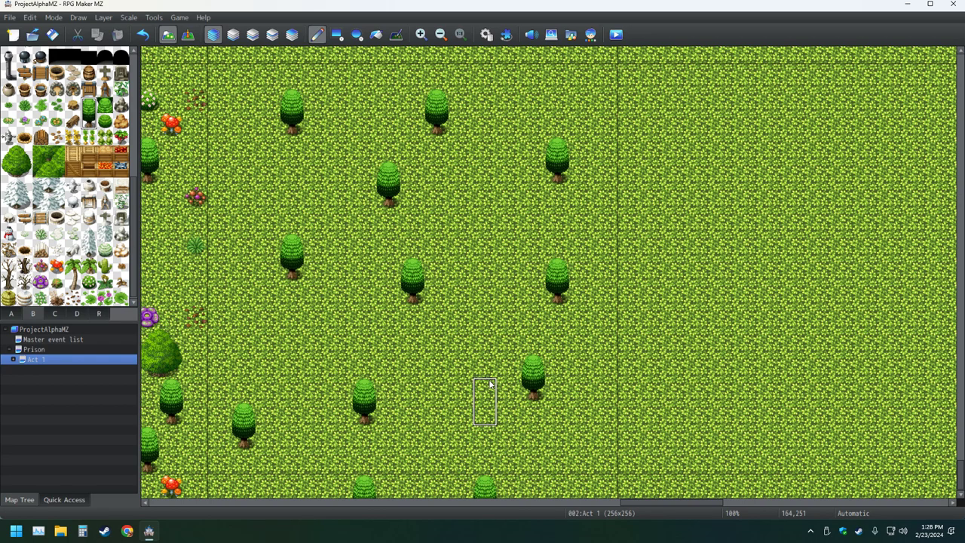
Examine the finished forest beside the hedge maze and the empty grass east of the newly planted trees.
{"action": "middle_click", "coordinate": [734, 328]}
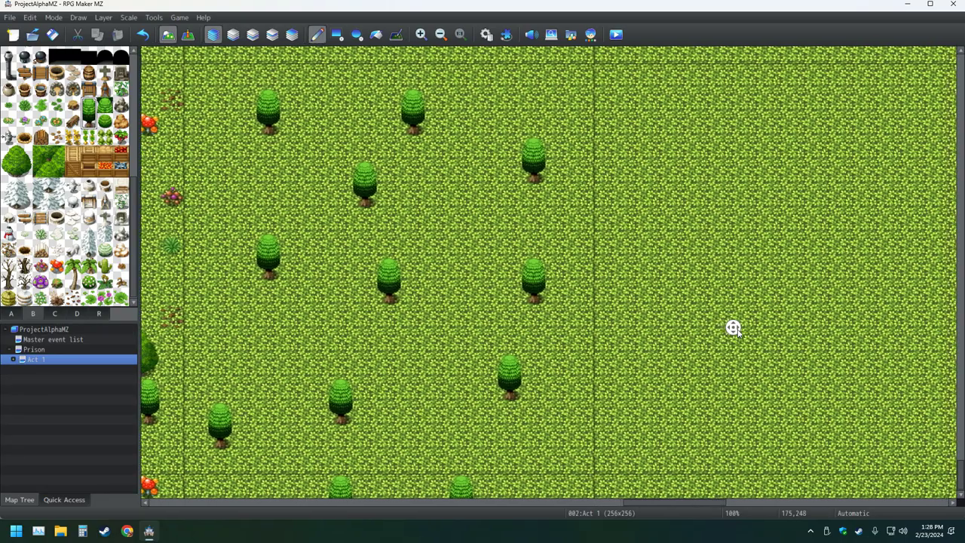
{"action": "middle_click", "coordinate": [742, 341]}
{"action": "scroll", "coordinate": [738, 334], "scroll_direction": "down", "scroll_amount": 1, "text": "ctrl"}
{"action": "scroll", "coordinate": [735, 336], "scroll_direction": "down", "scroll_amount": 2, "text": "ctrl"}
{"action": "middle_click", "coordinate": [669, 360]}
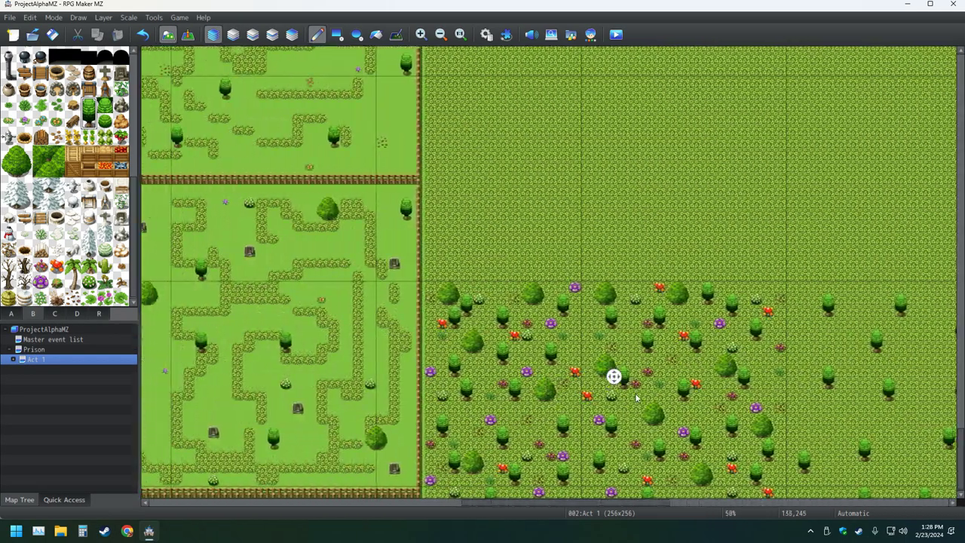
{"action": "middle_click", "coordinate": [451, 389]}
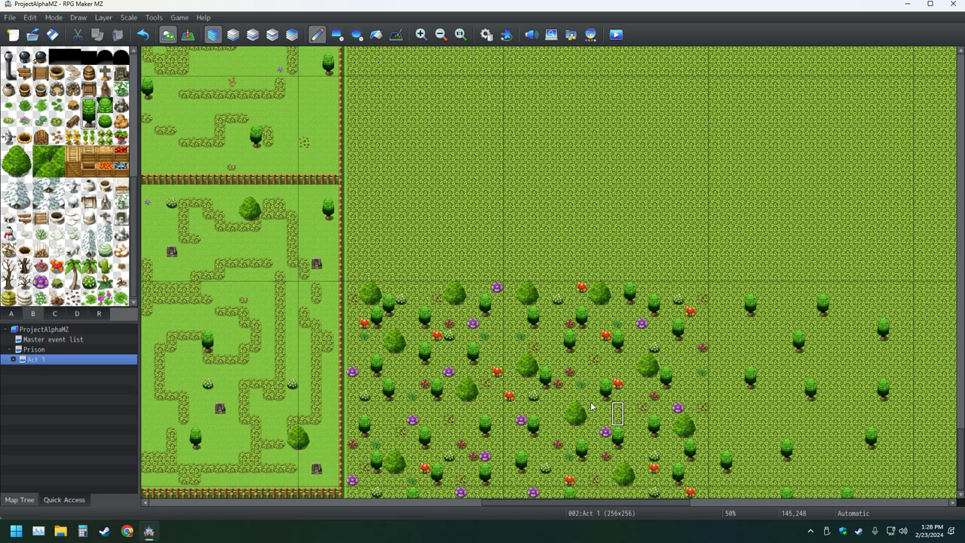
{"action": "middle_click", "coordinate": [642, 374]}
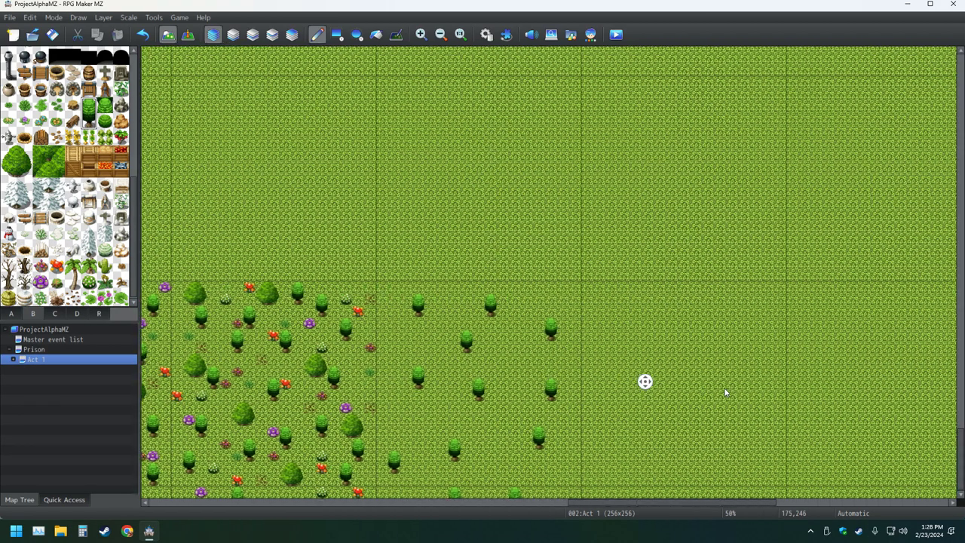
{"action": "middle_click", "coordinate": [724, 390]}
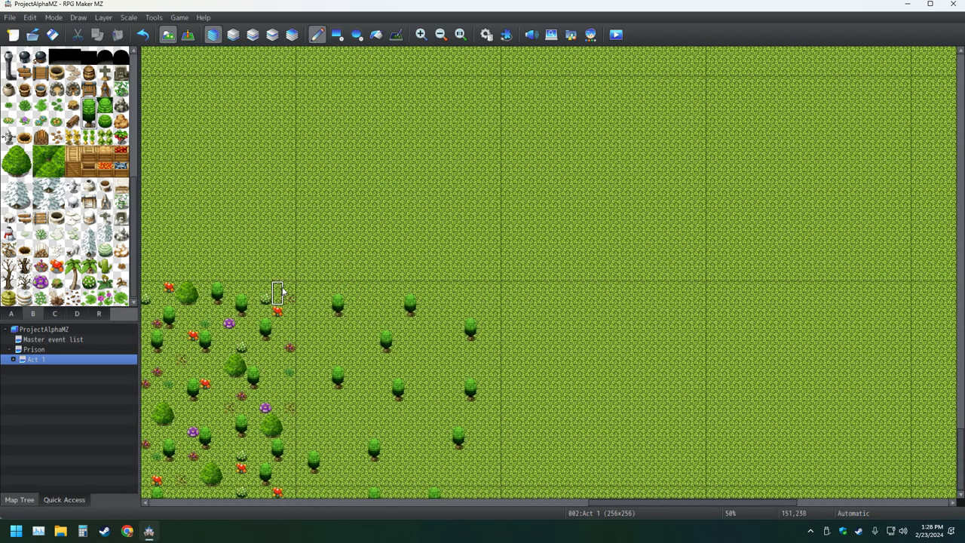
{"action": "middle_click", "coordinate": [499, 390]}
{"action": "middle_click", "coordinate": [523, 391]}
{"action": "scroll", "coordinate": [524, 390], "scroll_direction": "up", "scroll_amount": 2, "text": "ctrl"}
{"action": "middle_click", "coordinate": [529, 387]}
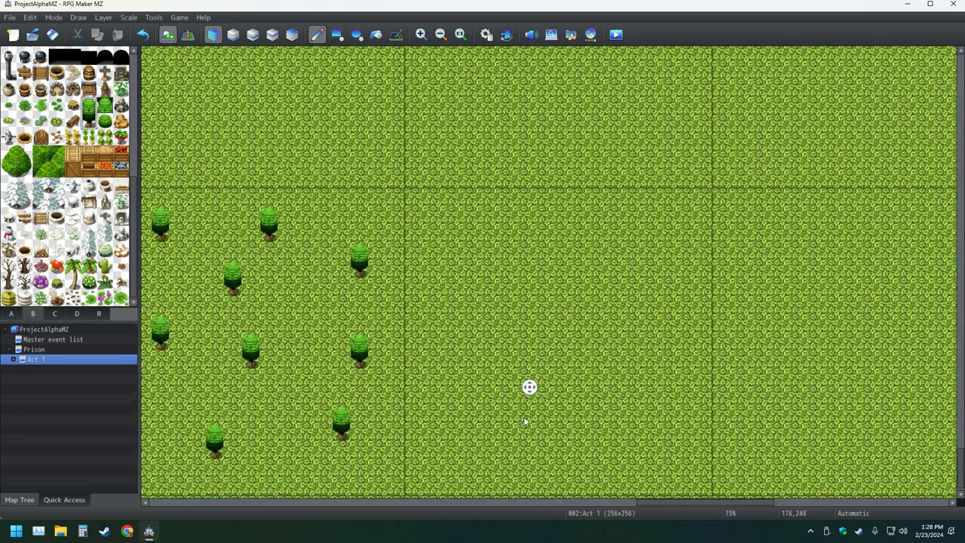
{"action": "middle_click", "coordinate": [530, 409]}
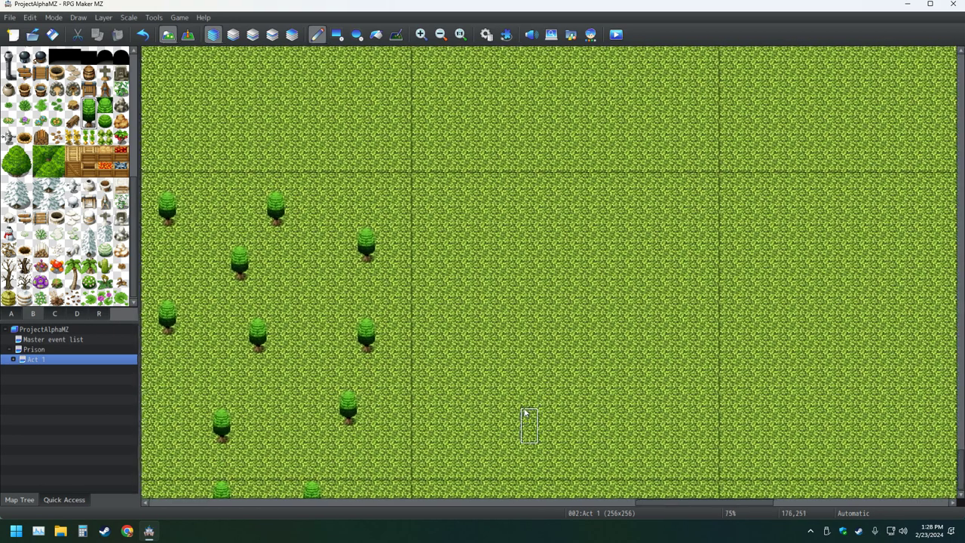
{"action": "middle_click", "coordinate": [523, 398]}
{"action": "middle_click", "coordinate": [498, 397]}
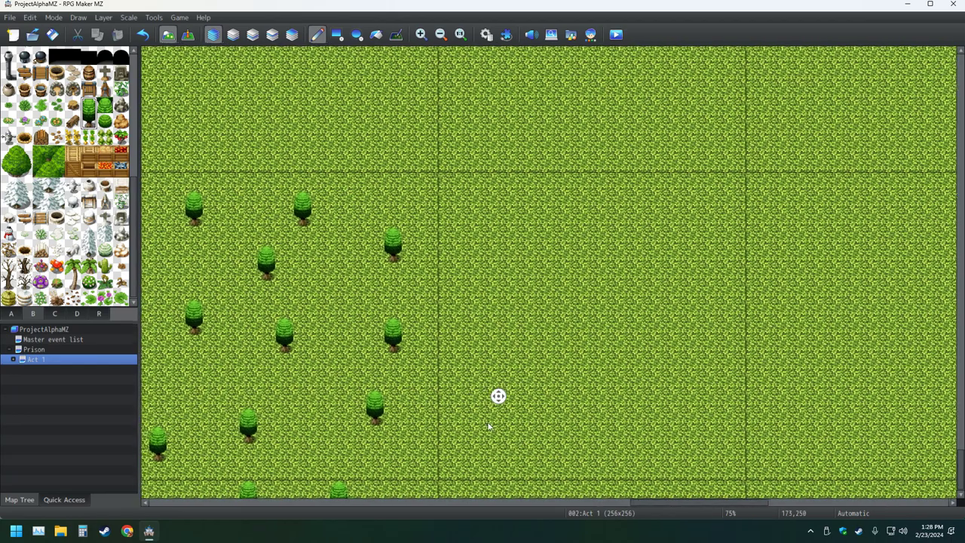
{"action": "middle_click", "coordinate": [488, 425]}
{"action": "middle_click", "coordinate": [488, 418]}
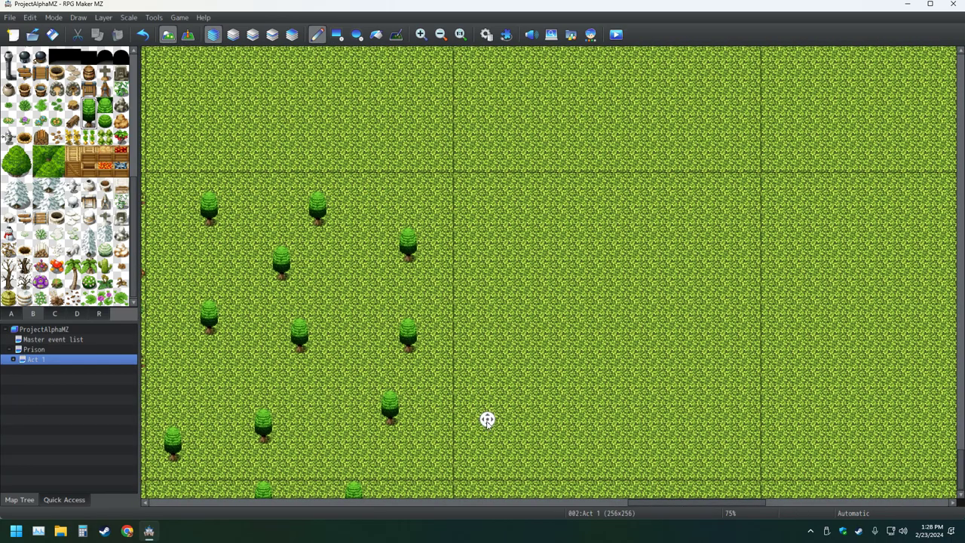
{"action": "middle_click", "coordinate": [554, 400]}
{"action": "scroll", "coordinate": [555, 399], "scroll_direction": "up", "scroll_amount": 1, "text": "ctrl"}
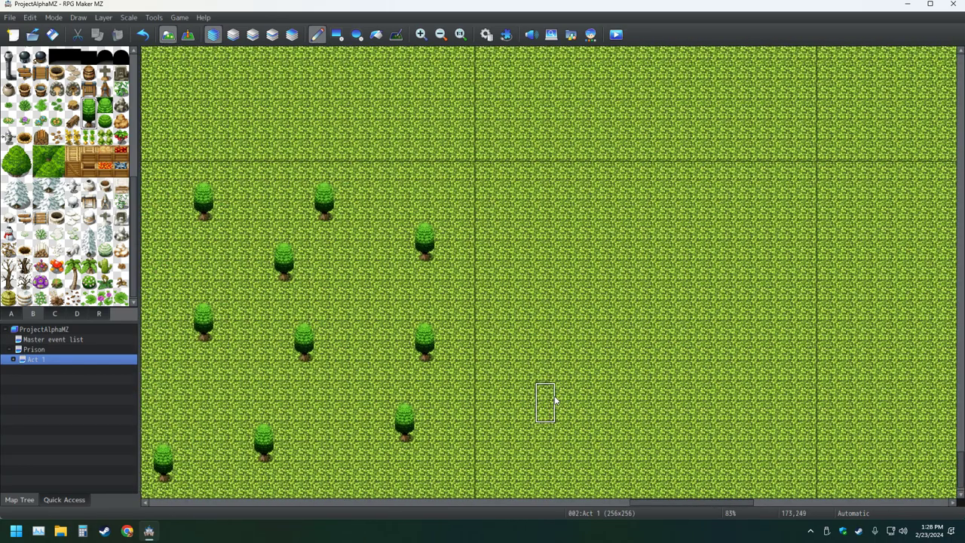
{"action": "middle_click", "coordinate": [555, 401]}
{"action": "middle_click", "coordinate": [549, 394]}
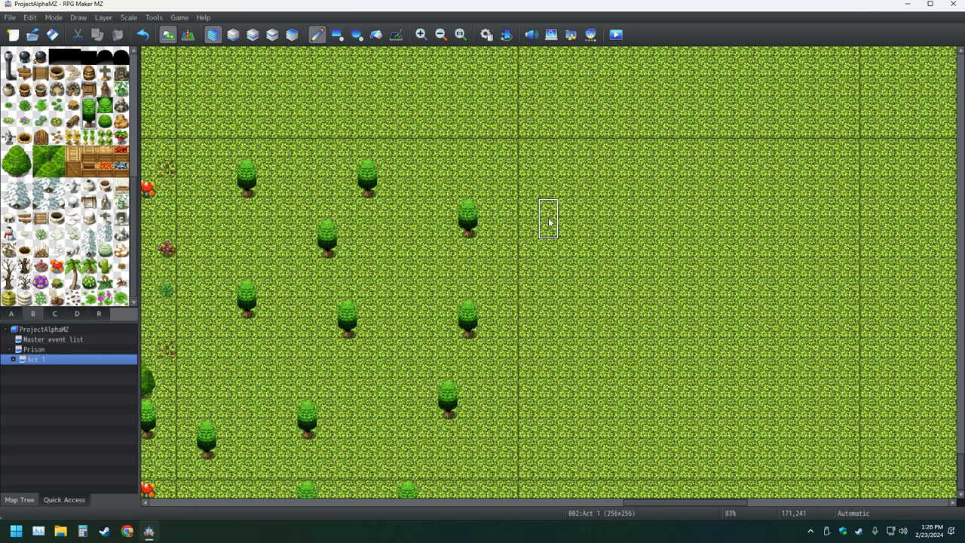
Plant eight tall green trees across the empty grid section east of the existing ones, saving the project before and after.
{"action": "left_click", "coordinate": [52, 34]}
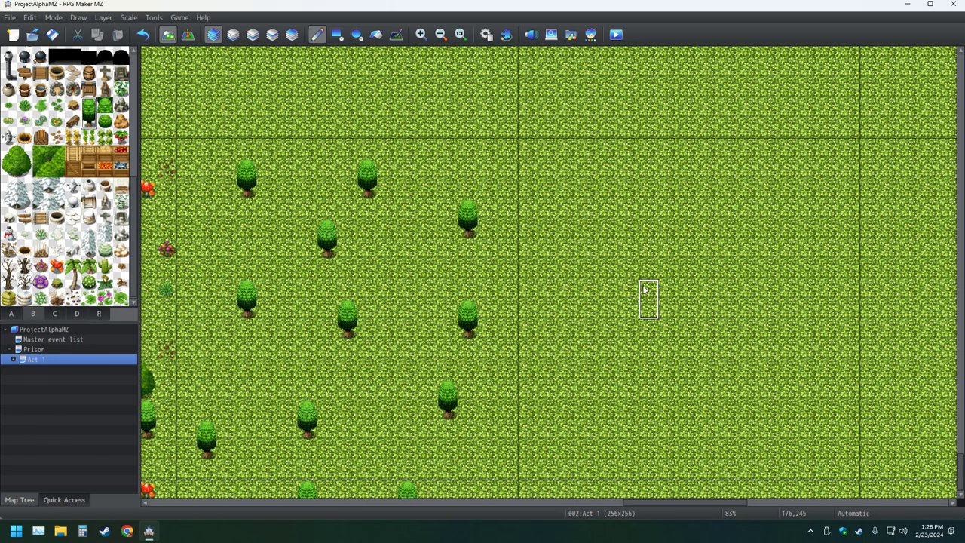
{"action": "left_click", "coordinate": [553, 198]}
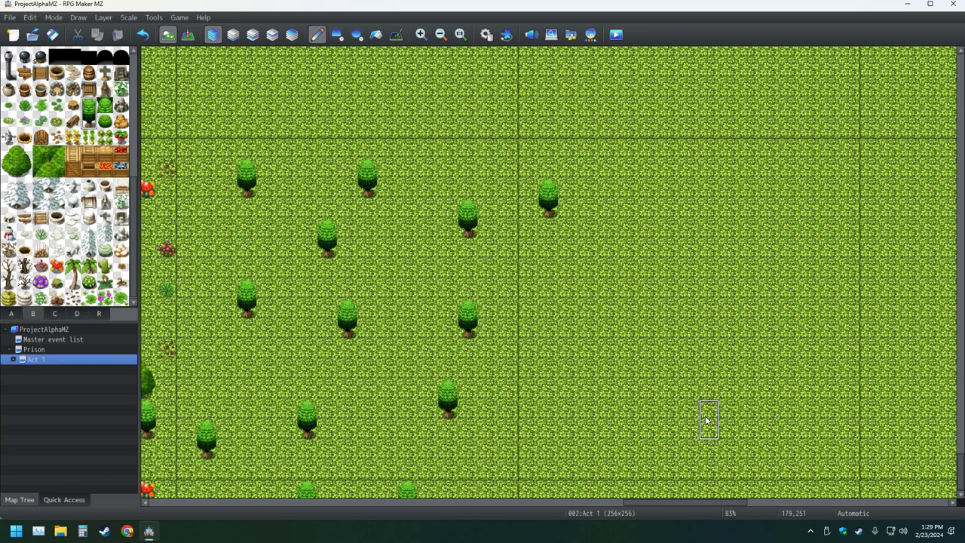
{"action": "left_click", "coordinate": [808, 459]}
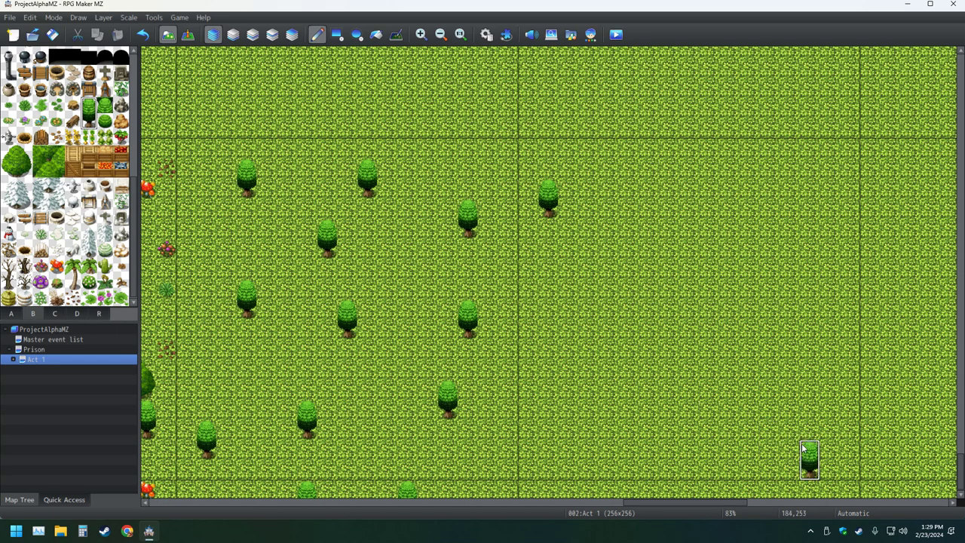
{"action": "left_click", "coordinate": [789, 200]}
{"action": "left_click", "coordinate": [588, 396]}
{"action": "left_click", "coordinate": [669, 238]}
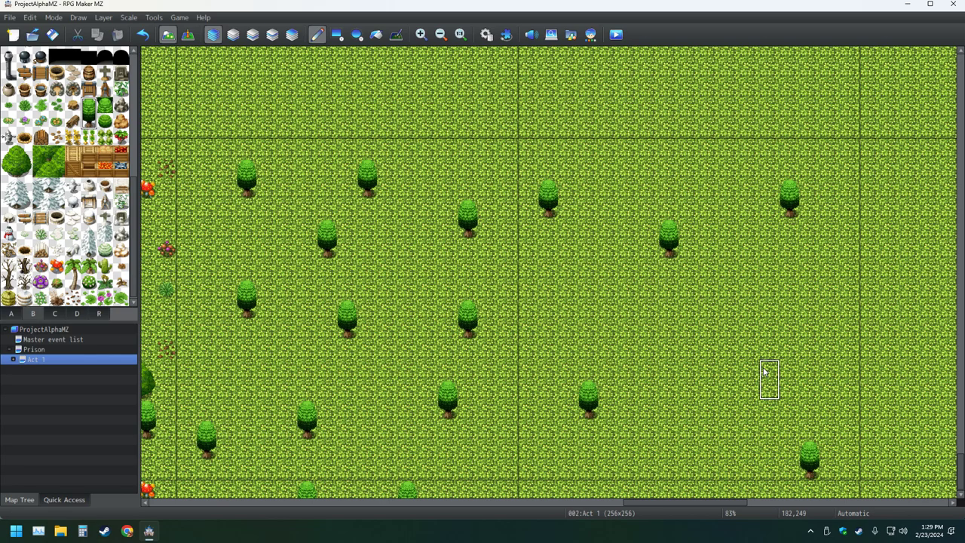
{"action": "left_click", "coordinate": [689, 461]}
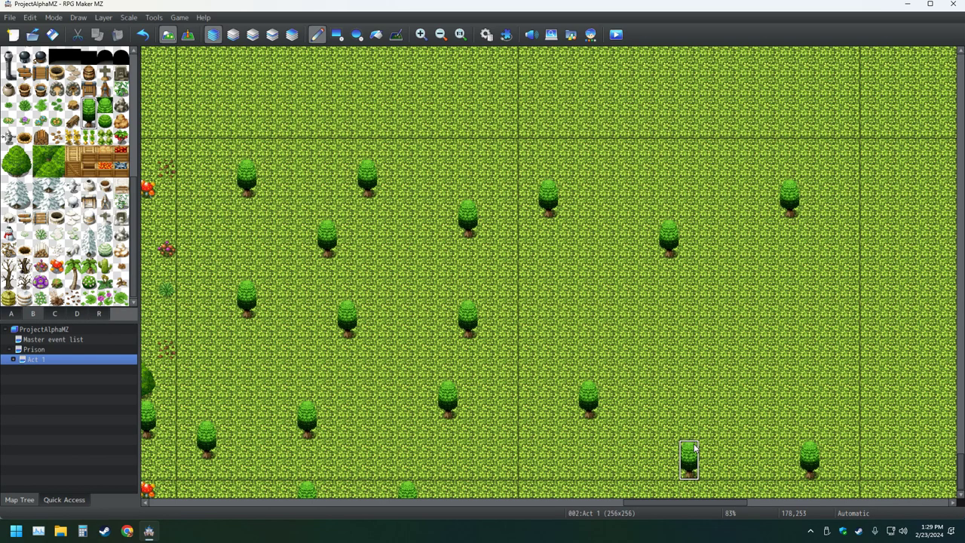
{"action": "left_click", "coordinate": [809, 340]}
{"action": "left_click", "coordinate": [548, 279]}
{"action": "left_click", "coordinate": [53, 36]}
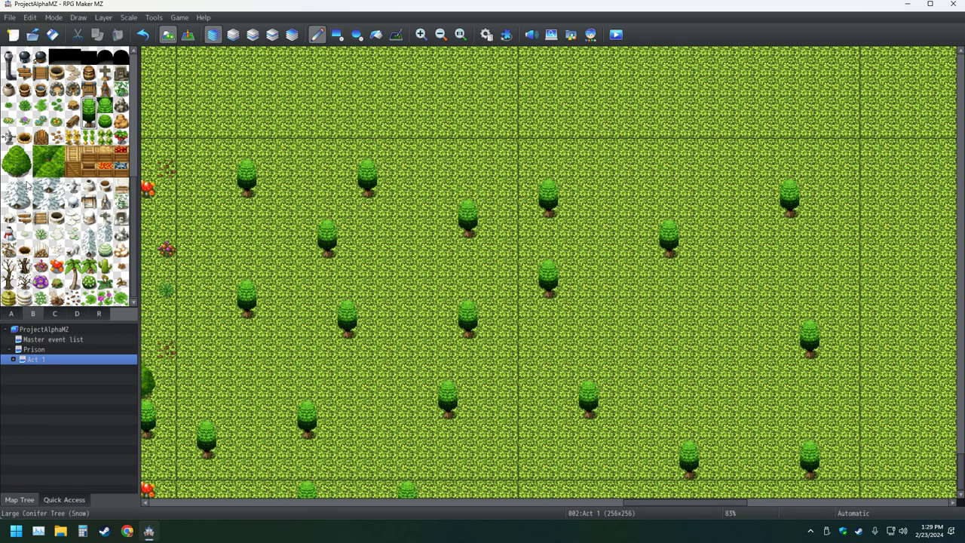
Place five large round trees, one near the southwest corner of the eastern grid section and four spread across the western section.
{"action": "left_click", "coordinate": [15, 161]}
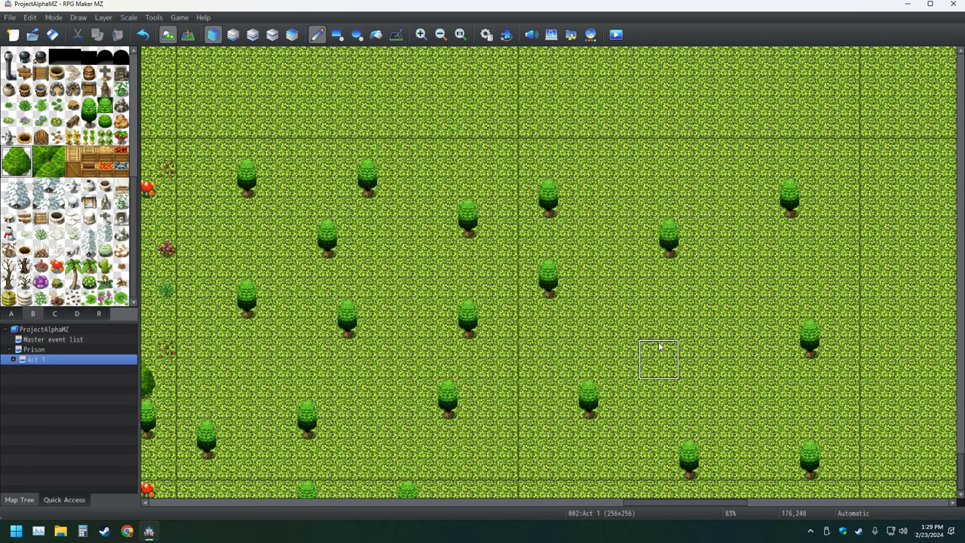
{"action": "left_click", "coordinate": [578, 459]}
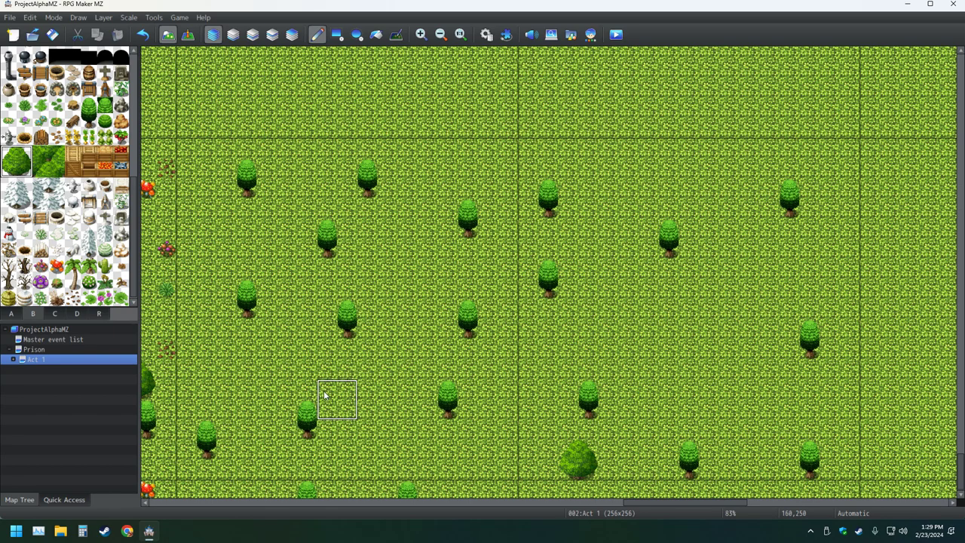
{"action": "left_click", "coordinate": [230, 230]}
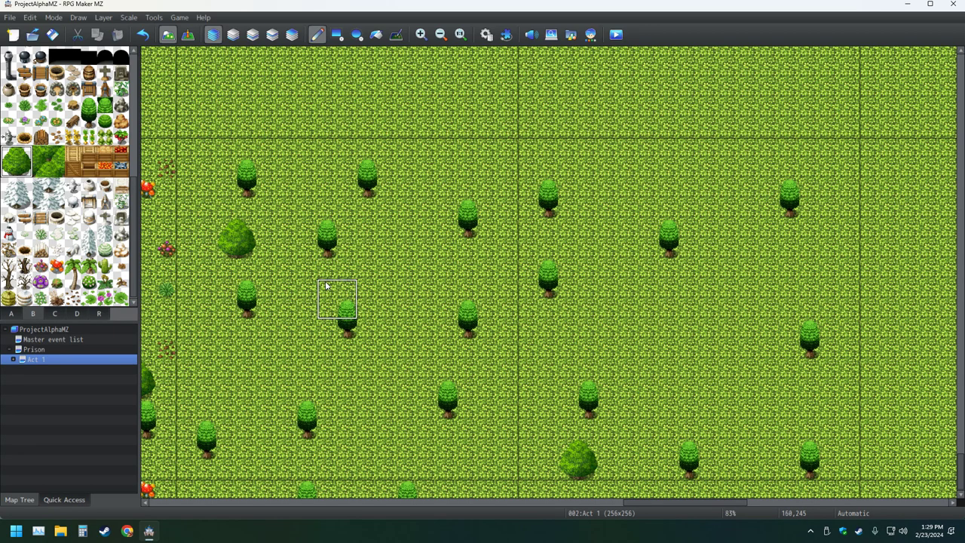
{"action": "left_click", "coordinate": [397, 259]}
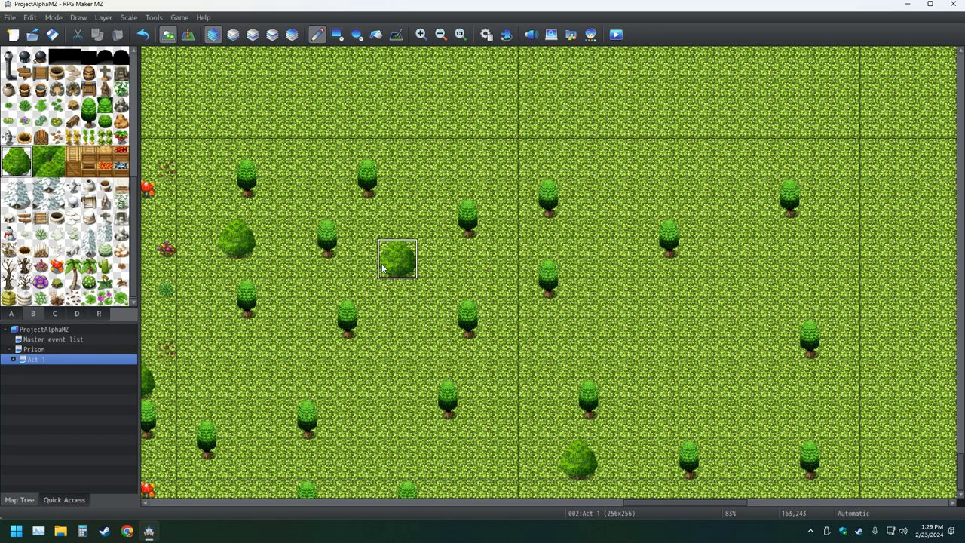
{"action": "left_click", "coordinate": [257, 440]}
{"action": "left_click", "coordinate": [438, 459]}
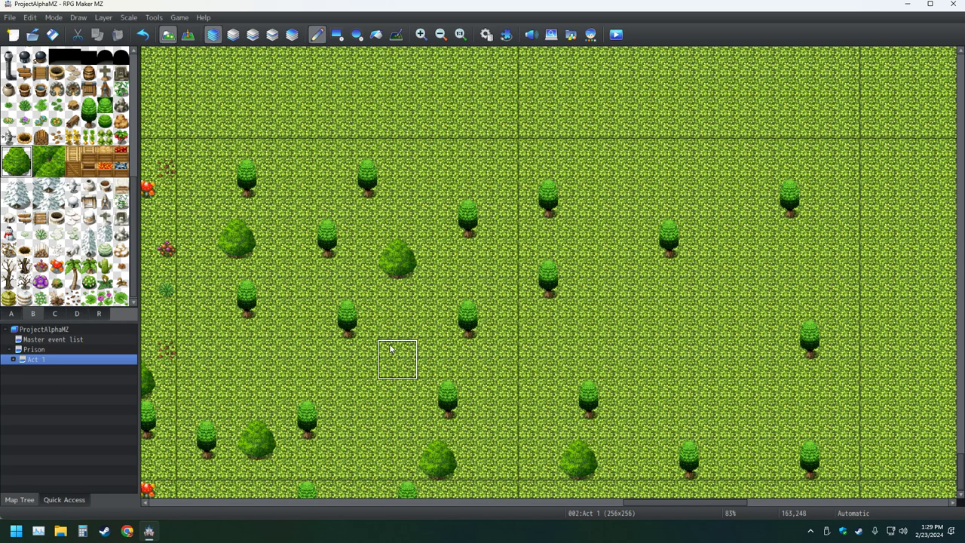
Add six more large round trees across the eastern grid section, including one at its southeast corner.
{"action": "left_click", "coordinate": [639, 178]}
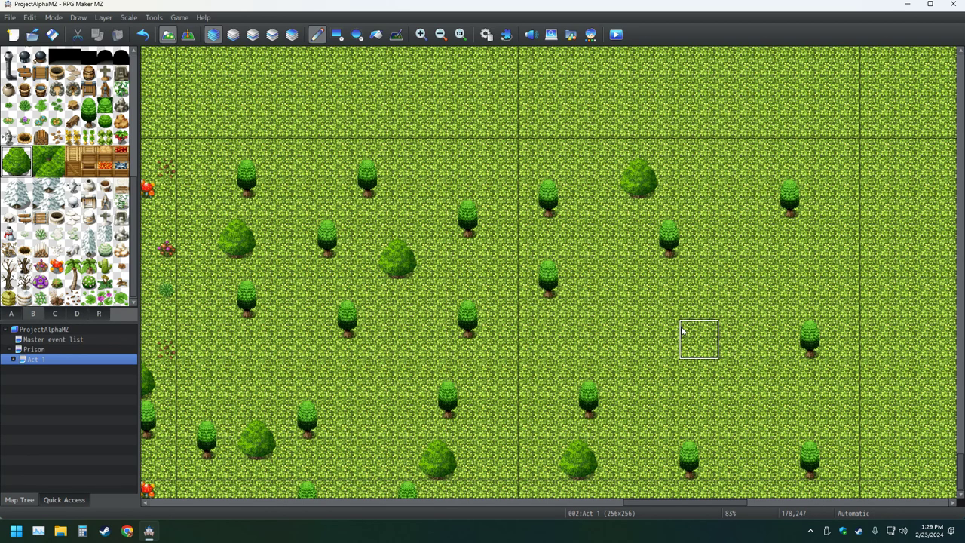
{"action": "left_click", "coordinate": [719, 361]}
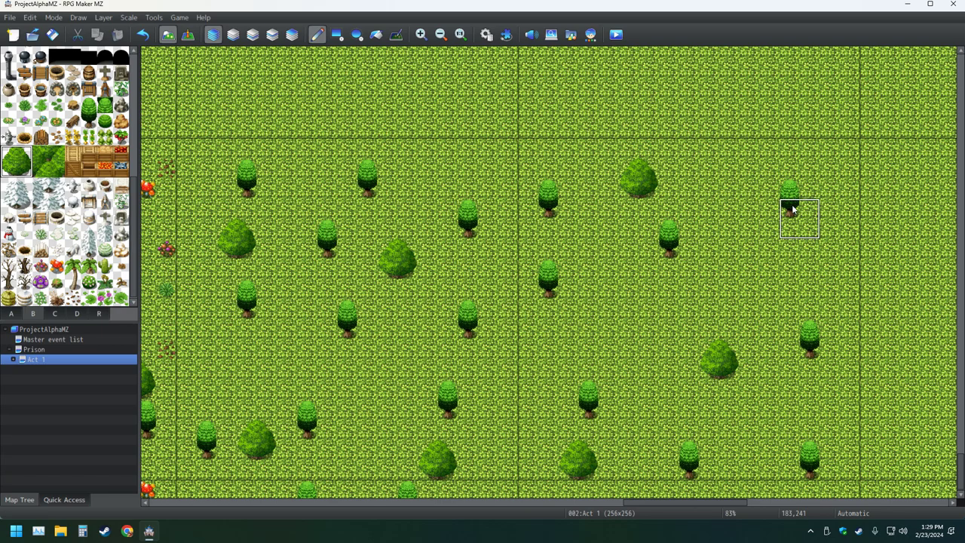
{"action": "left_click", "coordinate": [819, 175]}
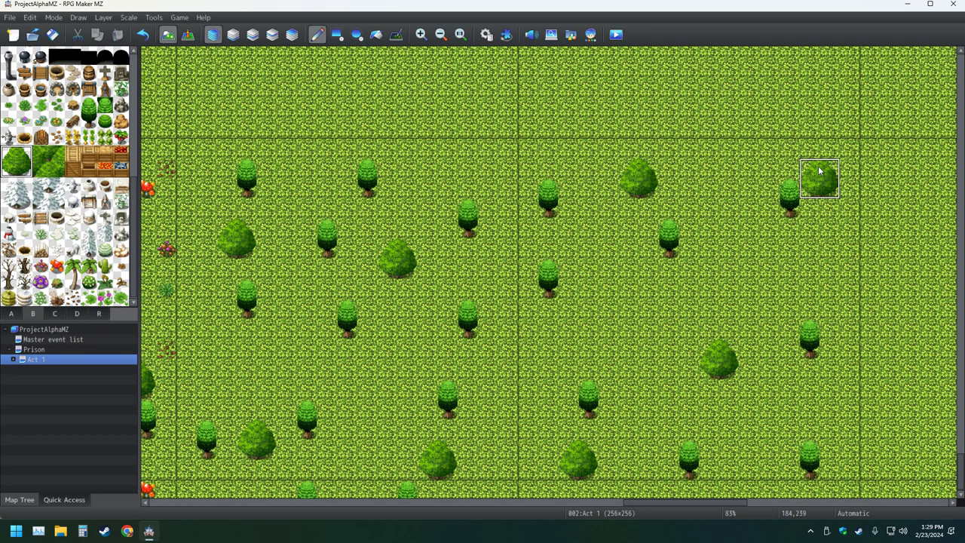
{"action": "left_click", "coordinate": [554, 355]}
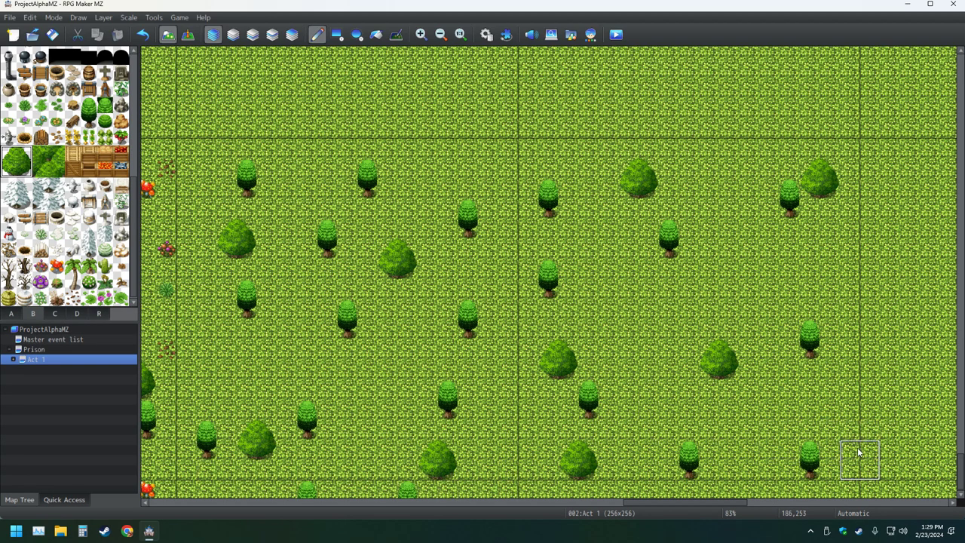
{"action": "left_click", "coordinate": [832, 487]}
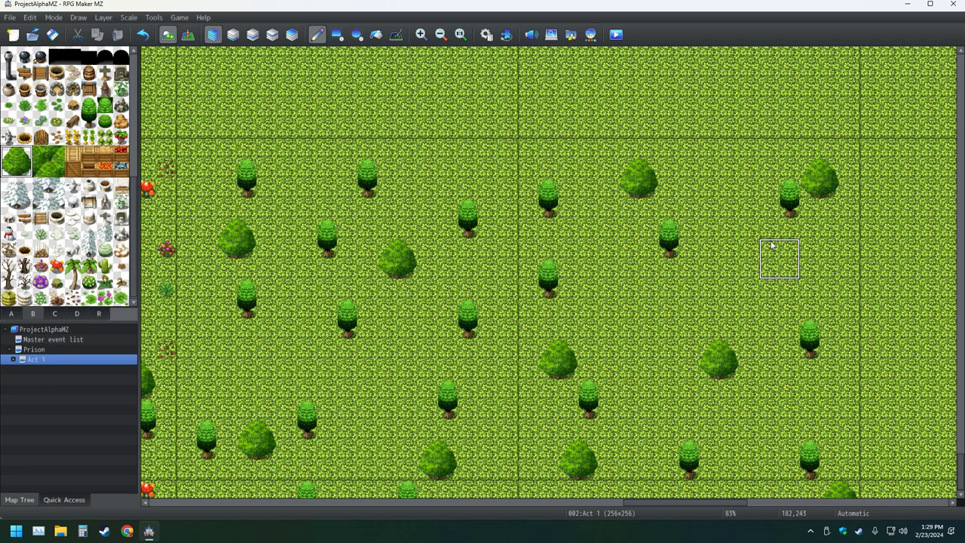
{"action": "left_click", "coordinate": [607, 290]}
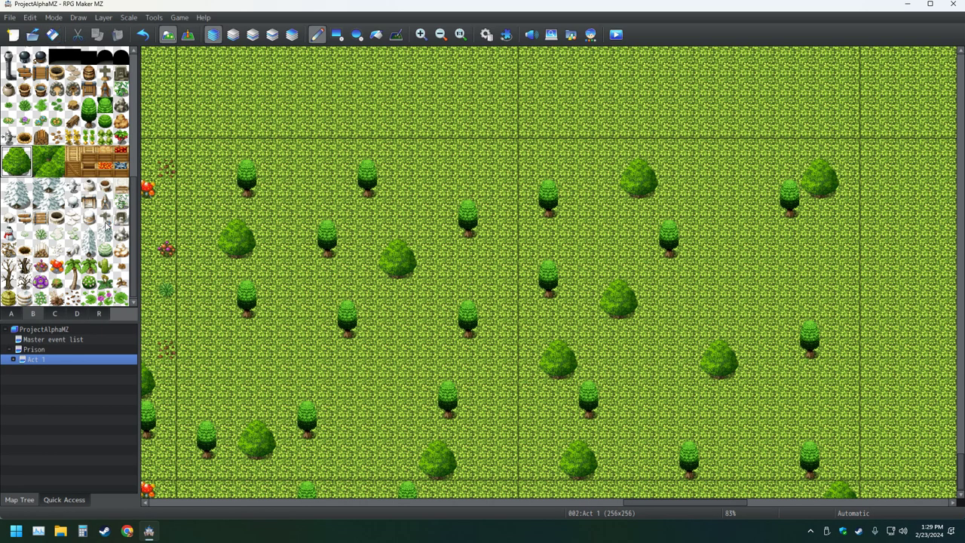
Scatter seven white-flowered bushes (Bush (Flowers)) among the trees of the western grid section.
{"action": "left_click", "coordinate": [89, 282]}
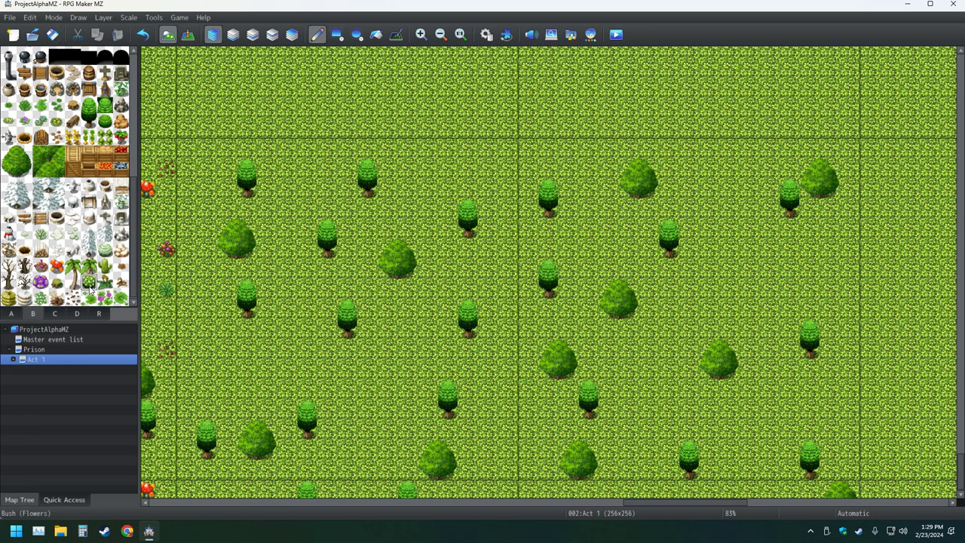
{"action": "left_click", "coordinate": [208, 369]}
{"action": "left_click", "coordinate": [448, 169]}
{"action": "left_click", "coordinate": [367, 430]}
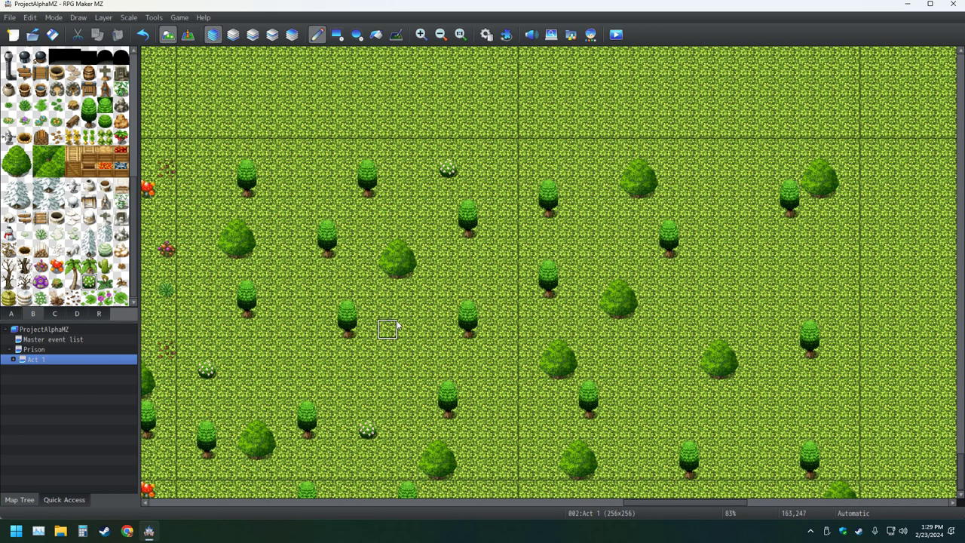
{"action": "left_click", "coordinate": [307, 190]}
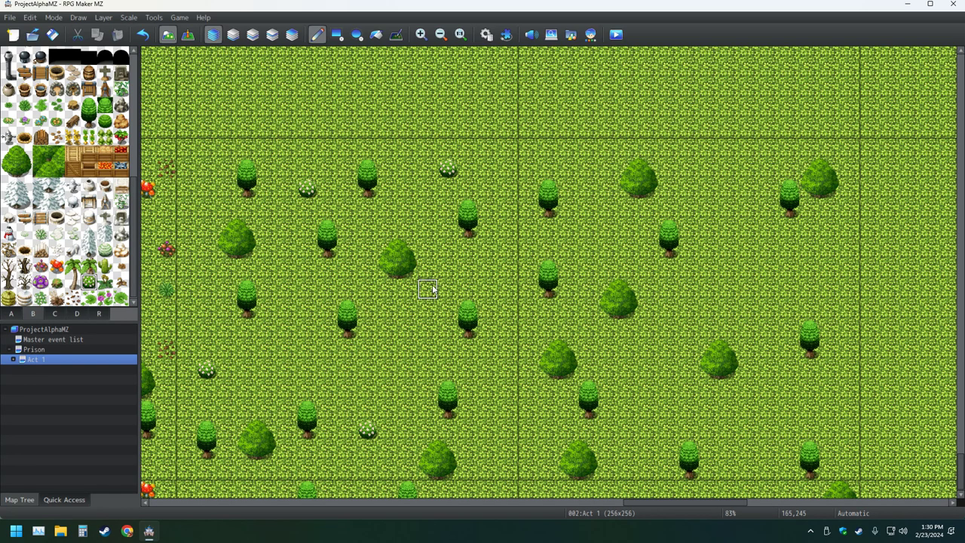
{"action": "left_click", "coordinate": [428, 329]}
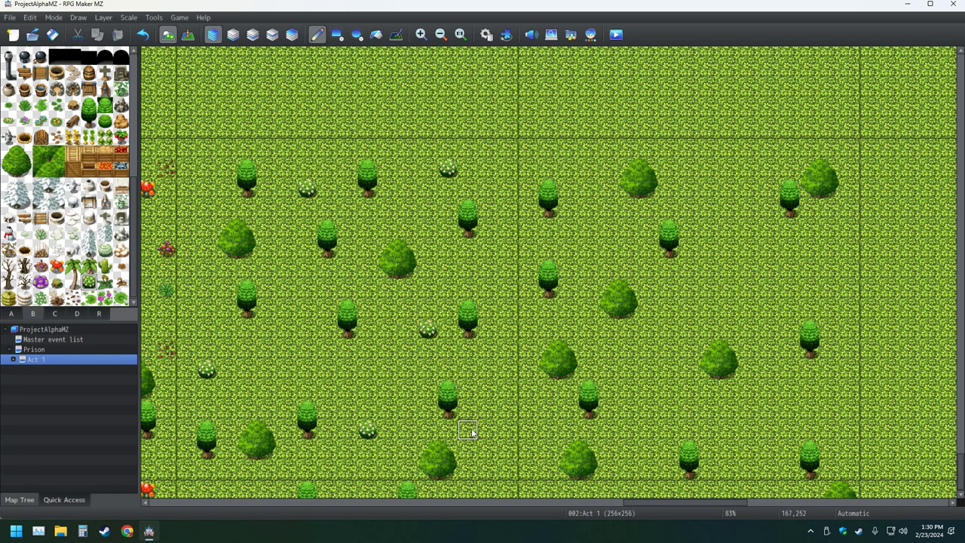
{"action": "left_click", "coordinate": [507, 430]}
{"action": "left_click", "coordinate": [207, 189]}
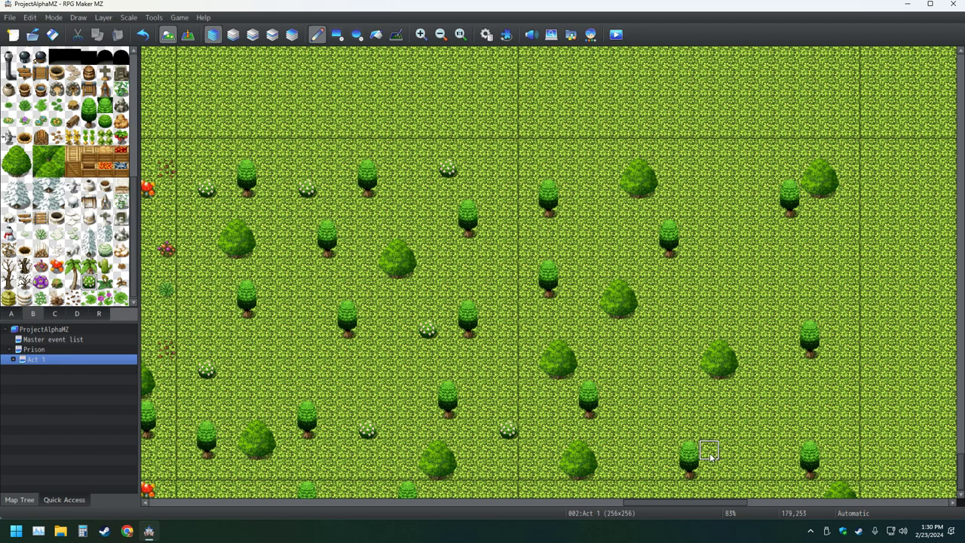
Scatter five white-flowered bushes among the trees of the eastern grid section.
{"action": "left_click", "coordinate": [745, 189]}
{"action": "left_click", "coordinate": [790, 289]}
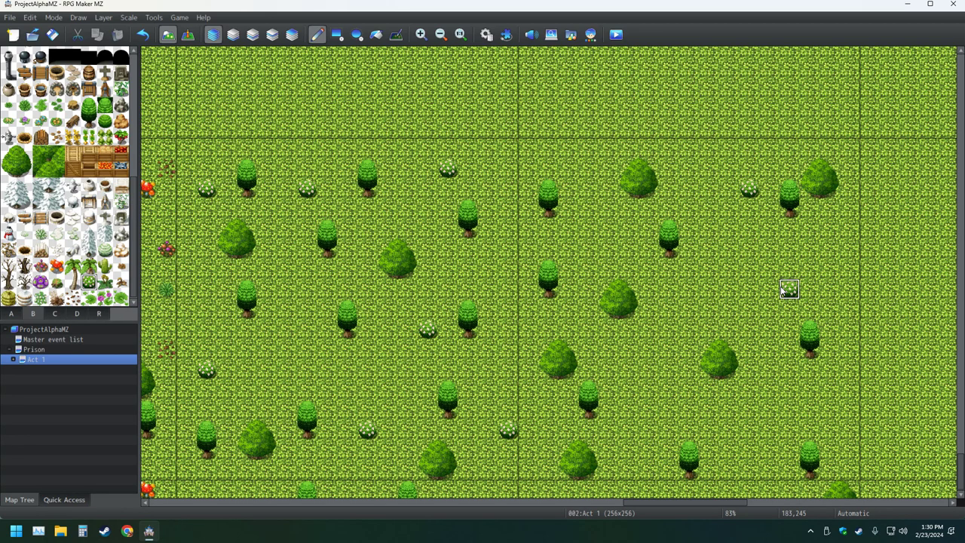
{"action": "left_click", "coordinate": [668, 389]}
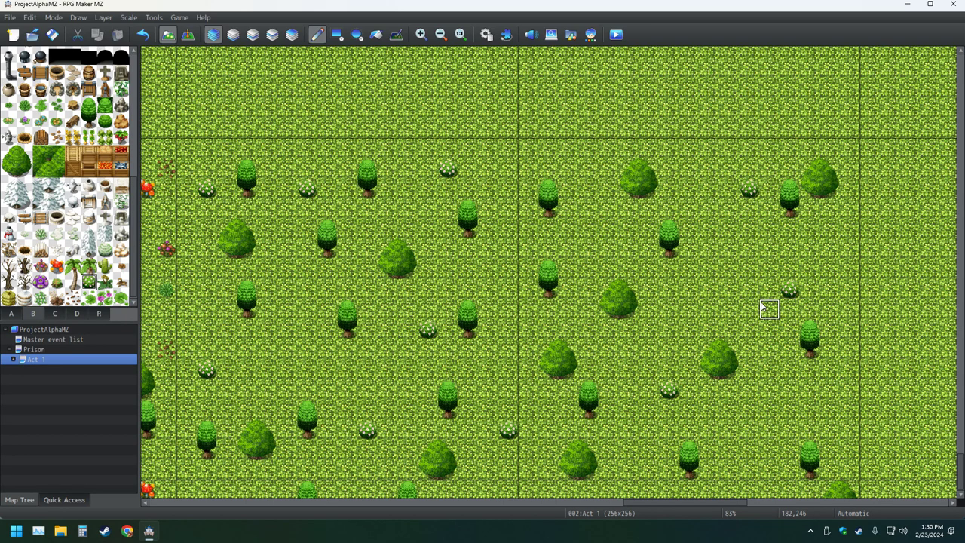
{"action": "left_click", "coordinate": [809, 428]}
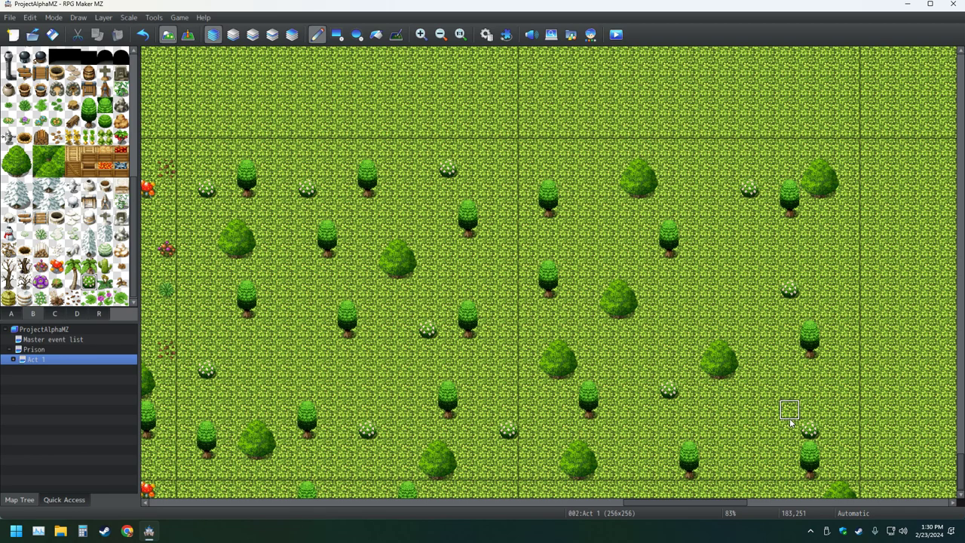
{"action": "left_click", "coordinate": [589, 189]}
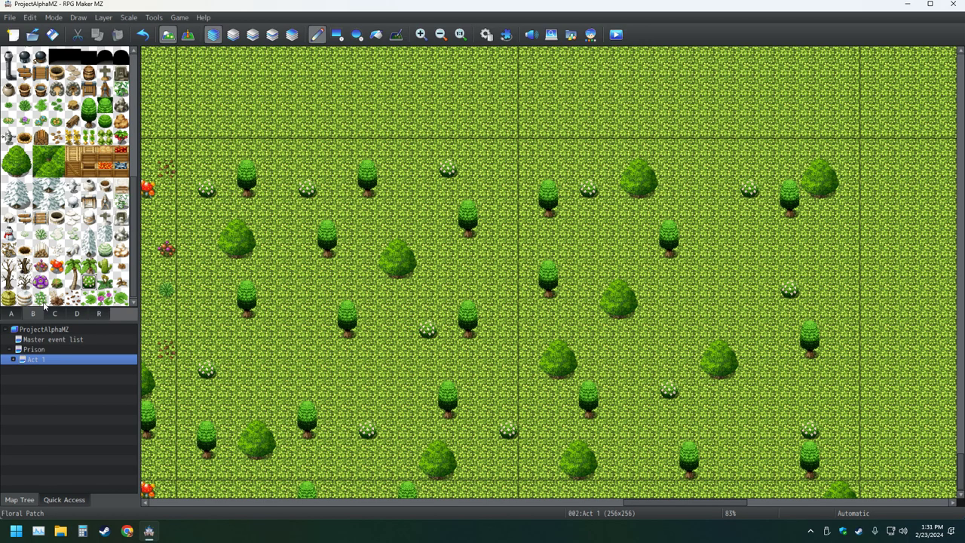
Check the finished forest to the west, and place four green grass tufts in the western grid section, one just beyond its southern edge.
{"action": "left_click", "coordinate": [25, 106]}
{"action": "middle_click", "coordinate": [311, 269]}
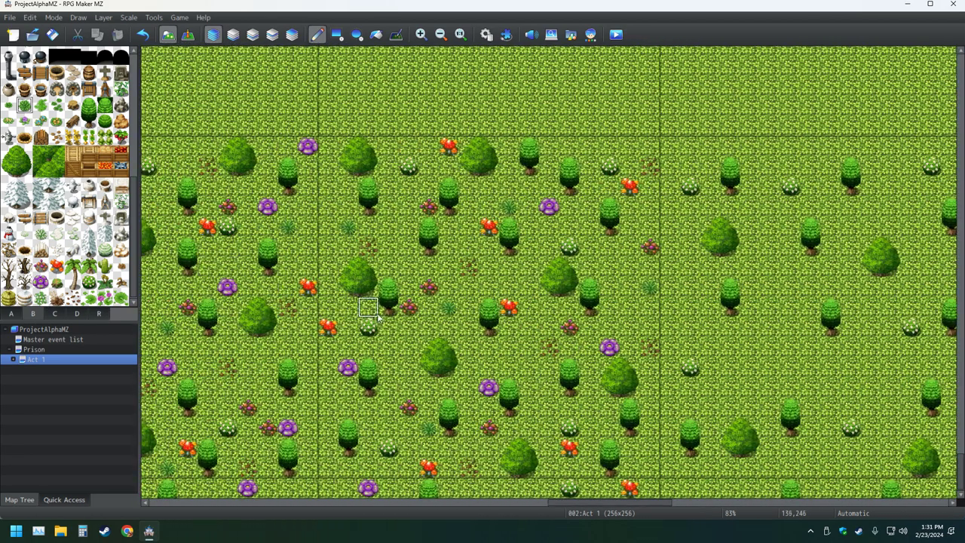
{"action": "middle_click", "coordinate": [402, 304]}
{"action": "middle_click", "coordinate": [399, 323]}
{"action": "middle_click", "coordinate": [503, 373]}
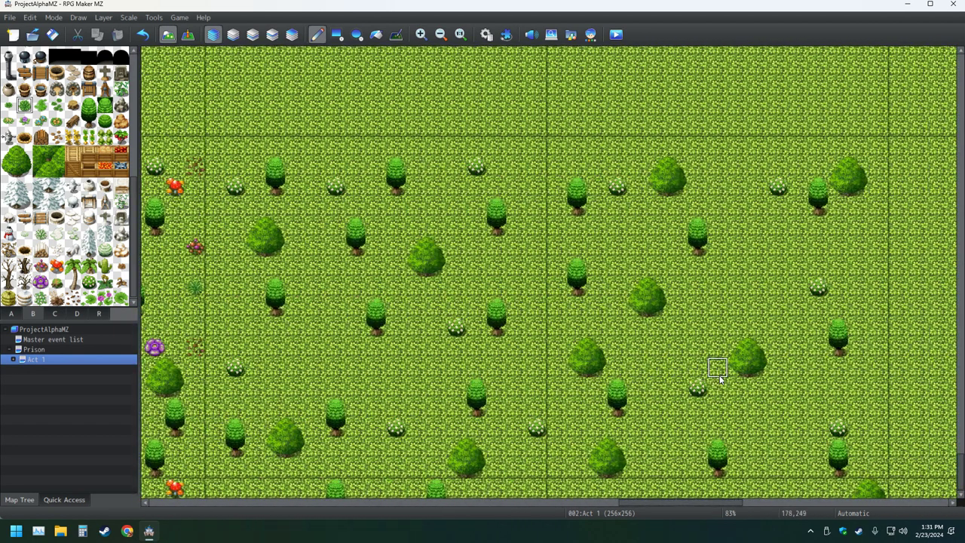
{"action": "middle_click", "coordinate": [716, 381]}
{"action": "left_click", "coordinate": [256, 388]}
{"action": "left_click", "coordinate": [434, 226]}
{"action": "left_click", "coordinate": [456, 388]}
{"action": "left_click", "coordinate": [292, 486]}
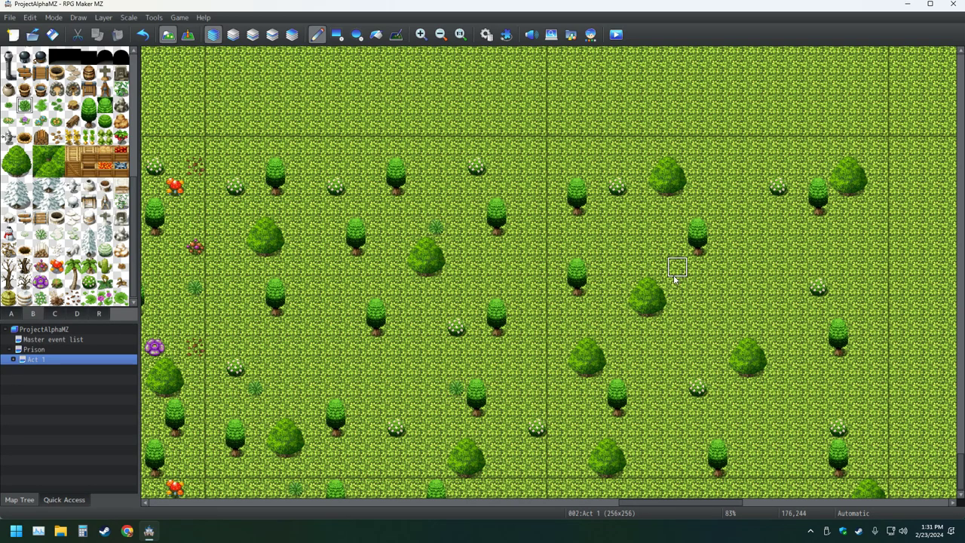
Place four green grass tufts in the eastern grid section, three in its northern half and one near the southern edge.
{"action": "left_click", "coordinate": [657, 246]}
{"action": "left_click", "coordinate": [692, 455]}
{"action": "left_click", "coordinate": [859, 248]}
{"action": "left_click", "coordinate": [738, 168]}
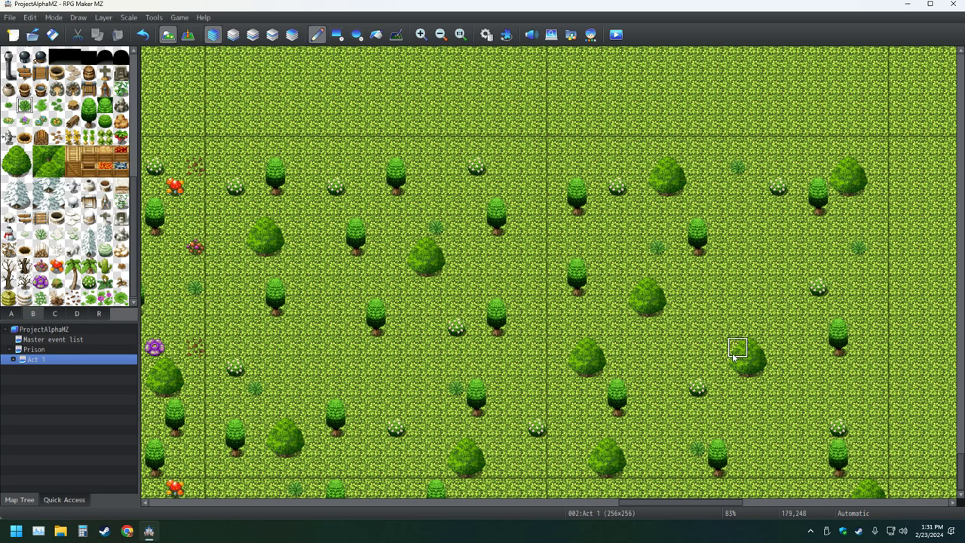
Fill the remaining gaps in both grid sections with more green grass tufts.
{"action": "left_click", "coordinate": [336, 347]}
{"action": "left_click", "coordinate": [717, 287]}
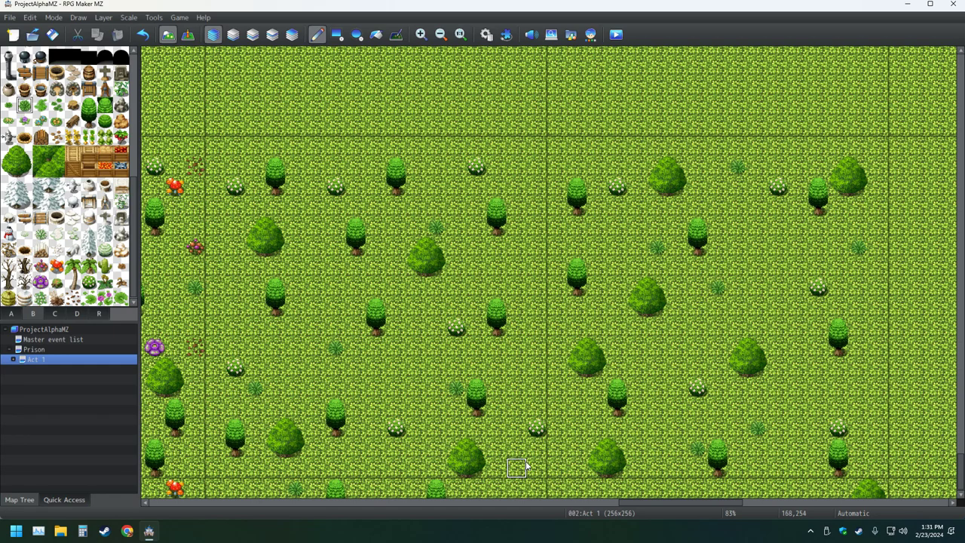
{"action": "left_click", "coordinate": [536, 469]}
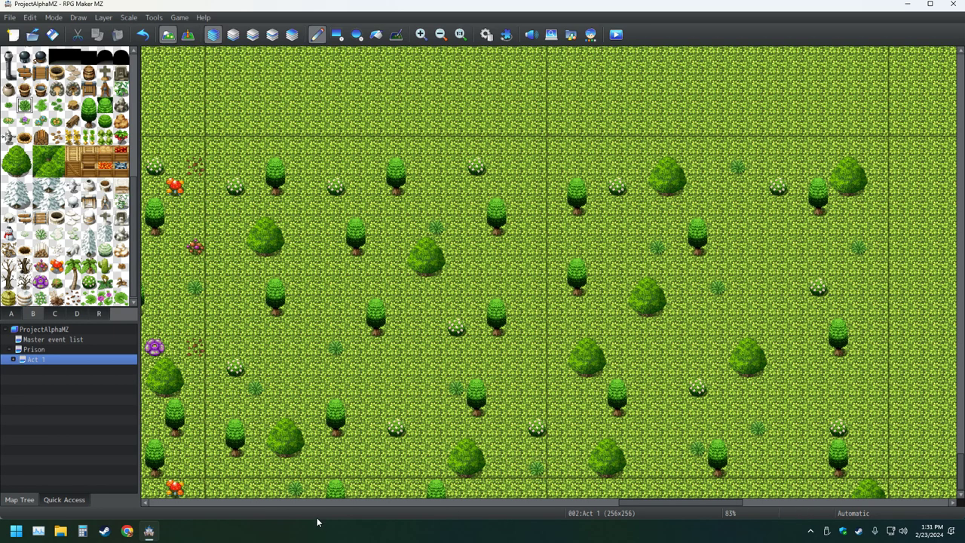
{"action": "left_click", "coordinate": [235, 168]}
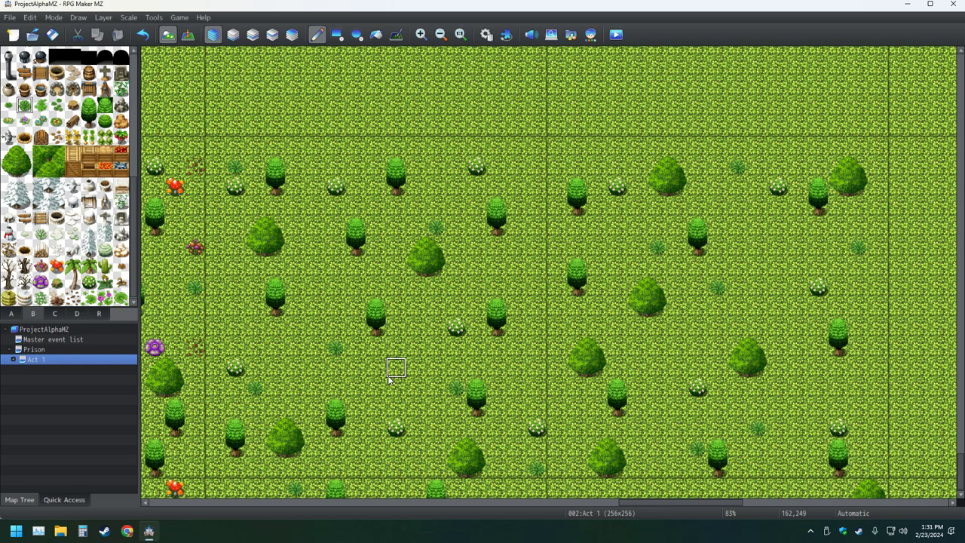
{"action": "left_click", "coordinate": [801, 267]}
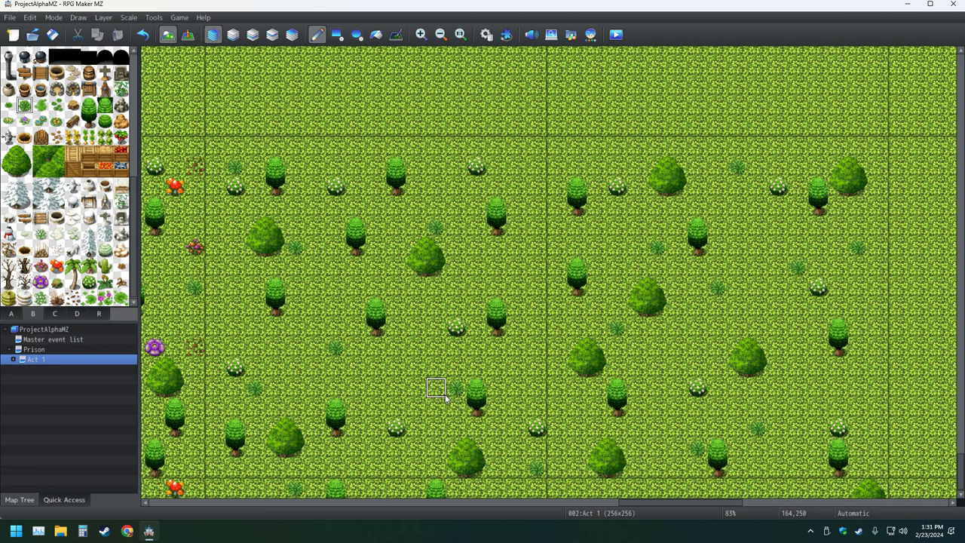
{"action": "left_click", "coordinate": [256, 388]}
Place four purple flowers in the western grid section, one at the northern edge and three in the southern half.
{"action": "left_click", "coordinate": [40, 282]}
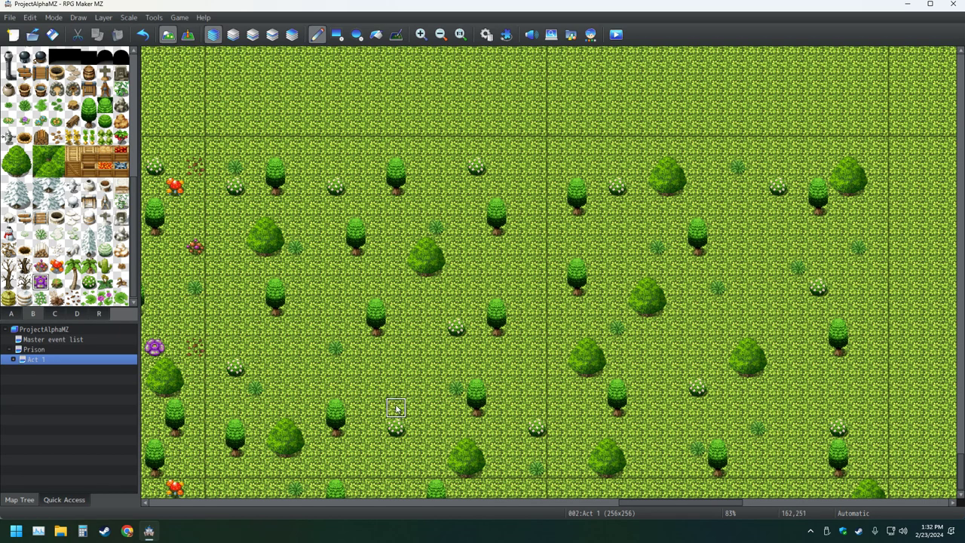
{"action": "left_click", "coordinate": [416, 367]}
{"action": "left_click", "coordinate": [315, 146]}
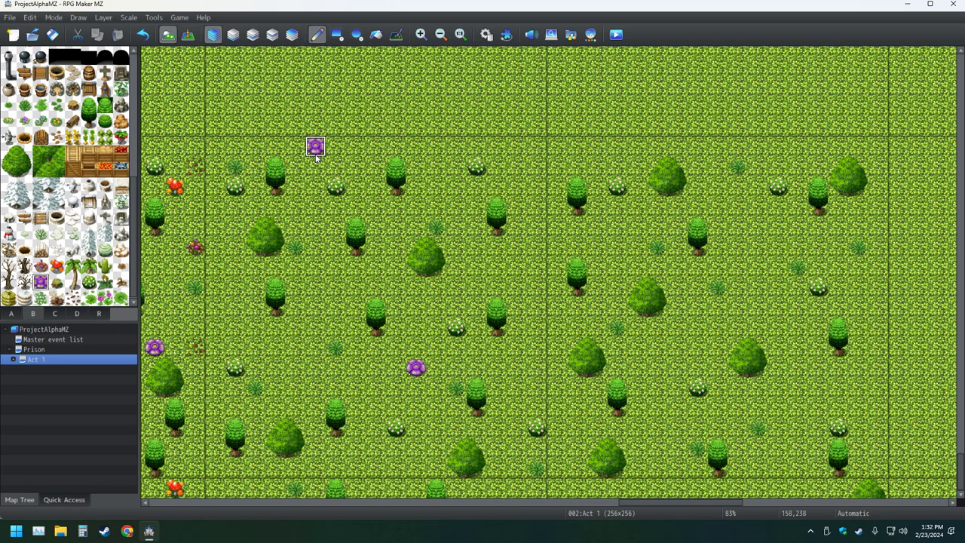
{"action": "left_click", "coordinate": [295, 388]}
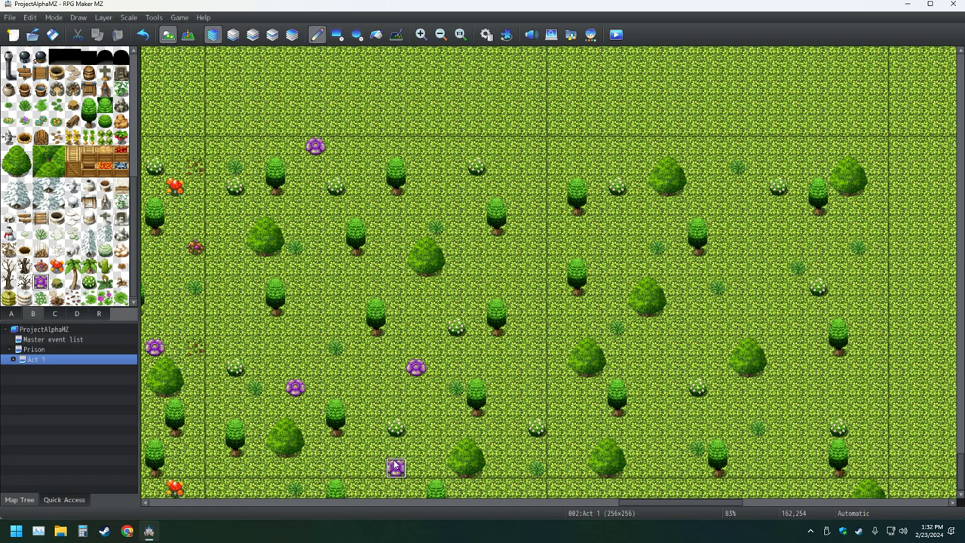
Place six purple flowers around the eastern grid section, including one above the northwestern tree and one just beyond the southern edge.
{"action": "left_click", "coordinate": [778, 309]}
{"action": "left_click", "coordinate": [658, 489]}
{"action": "left_click", "coordinate": [798, 168]}
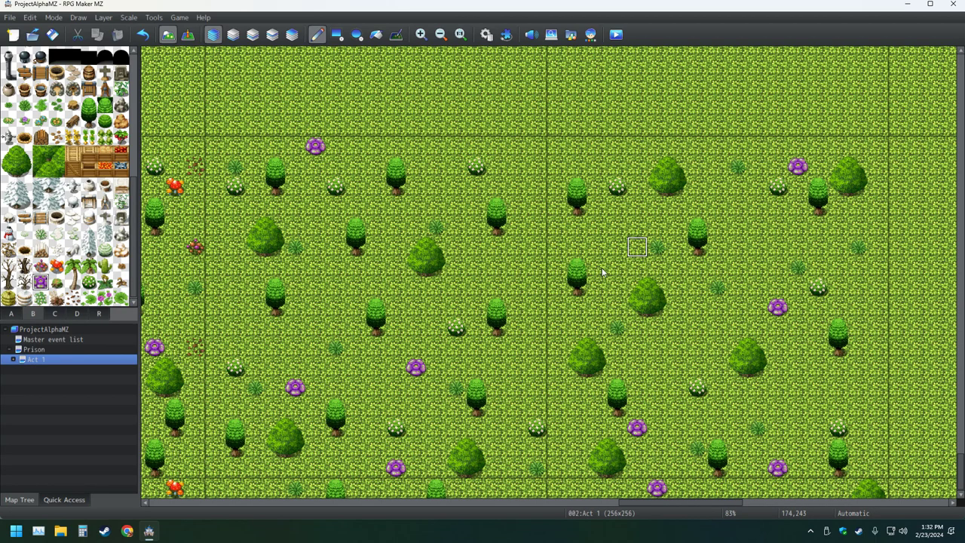
{"action": "left_click", "coordinate": [577, 168]}
Add three more purple flowers, two in the western grid section and one beside the large round tree in the eastern section.
{"action": "left_click", "coordinate": [269, 353]}
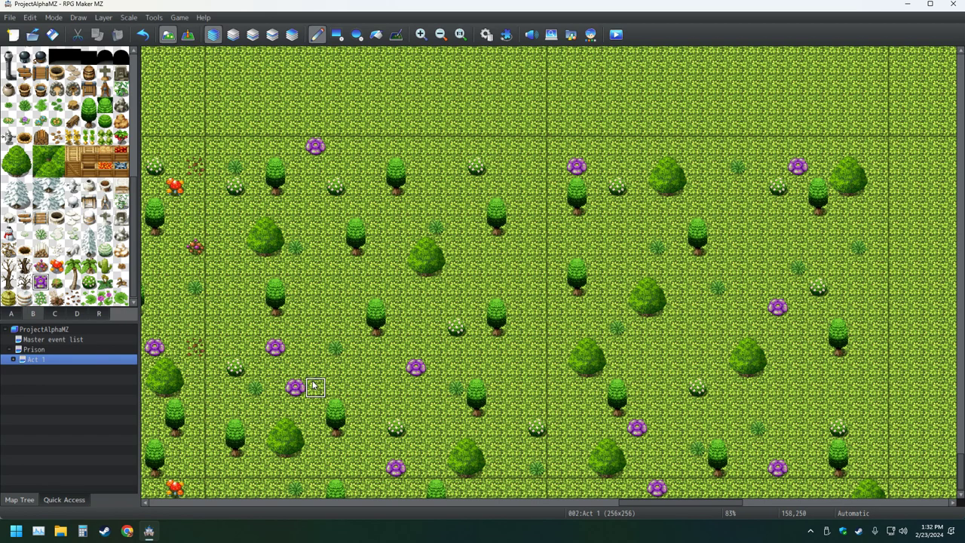
{"action": "left_click", "coordinate": [141, 34]}
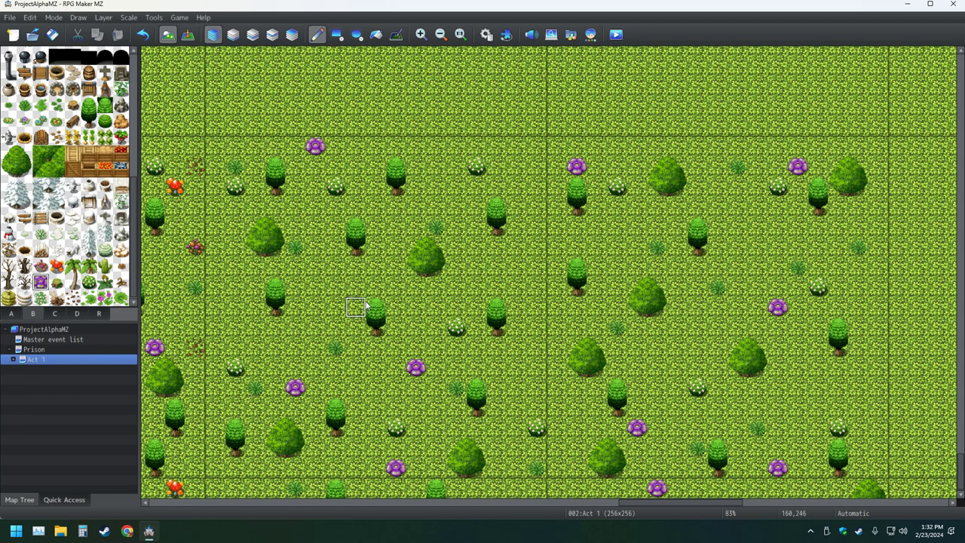
{"action": "left_click", "coordinate": [437, 169]}
{"action": "left_click", "coordinate": [255, 285]}
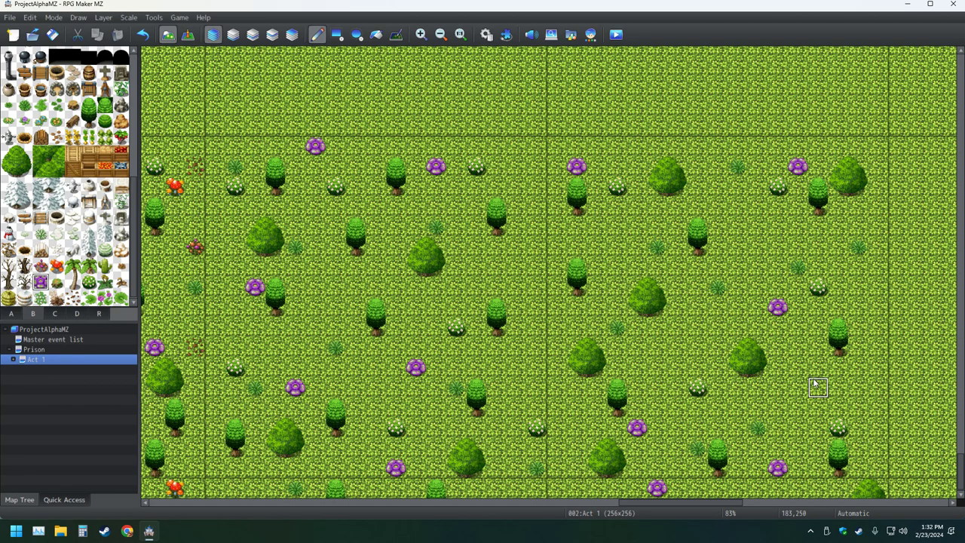
{"action": "left_click", "coordinate": [617, 287]}
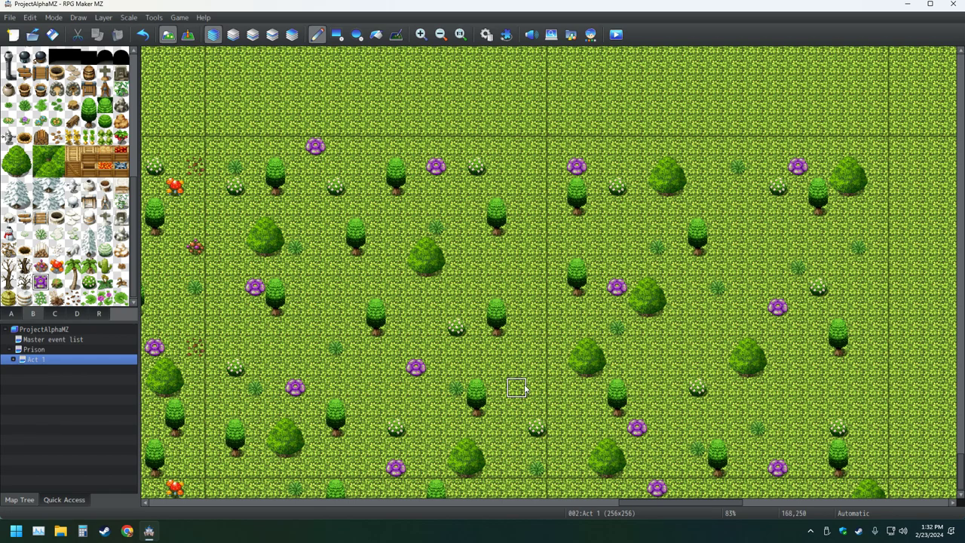
{"action": "left_click", "coordinate": [899, 206]}
{"action": "left_click", "coordinate": [142, 35]}
{"action": "left_click", "coordinate": [858, 248]}
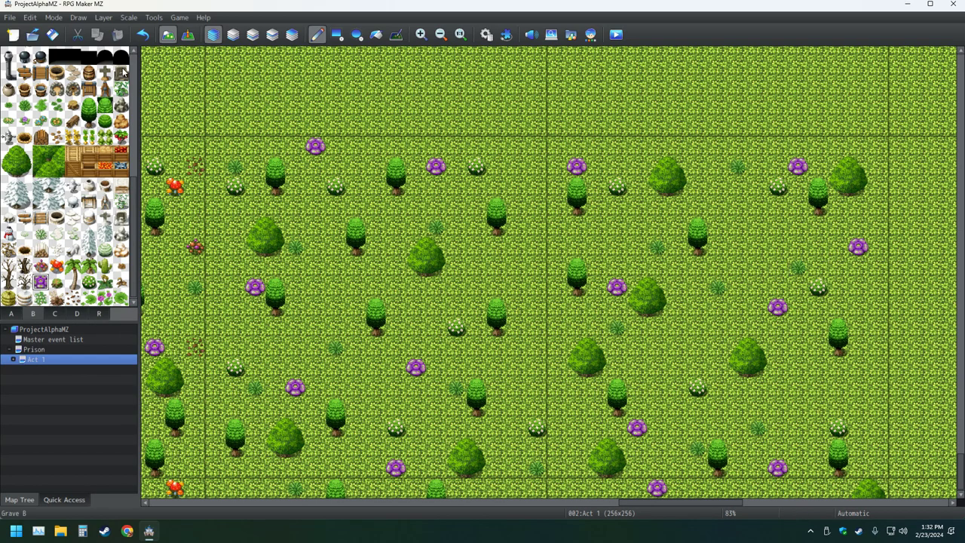
{"action": "left_click", "coordinate": [142, 34]}
{"action": "left_click", "coordinate": [818, 248]}
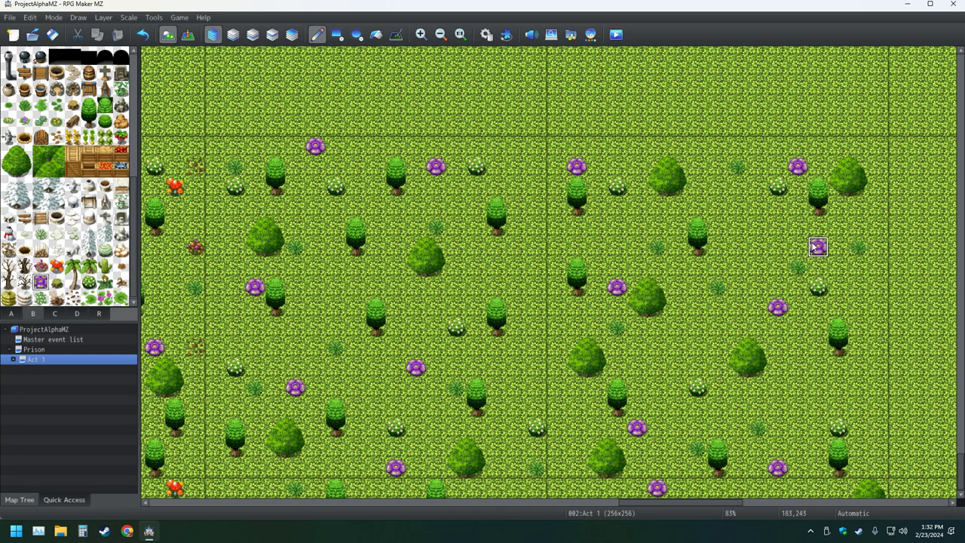
{"action": "left_click", "coordinate": [142, 35]}
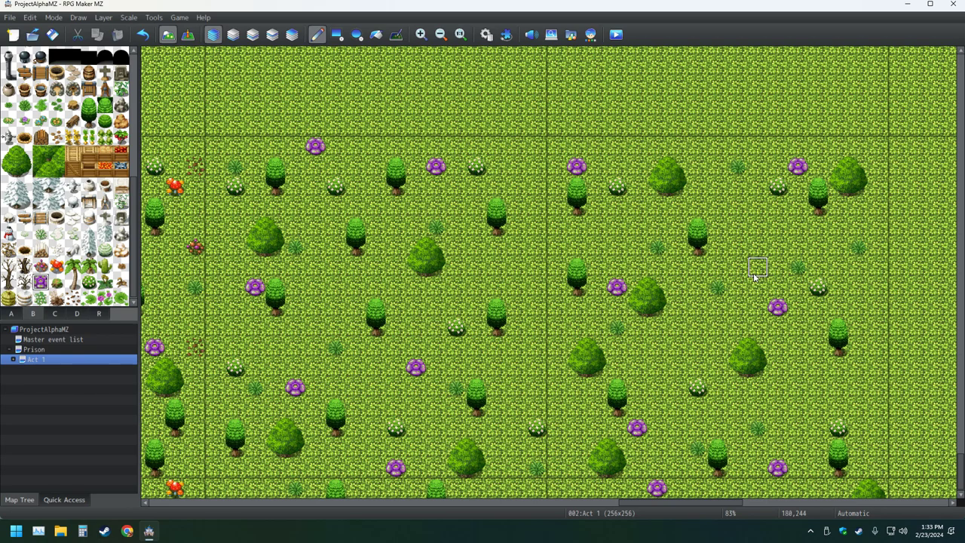
Place one purple flower in the northeast of each of the two grid sections.
{"action": "left_click", "coordinate": [764, 235]}
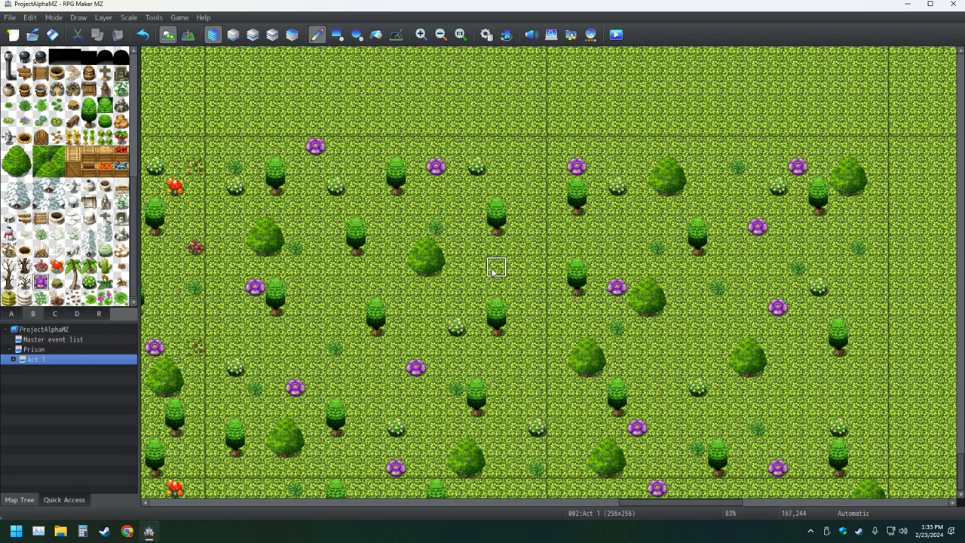
{"action": "left_click", "coordinate": [516, 186]}
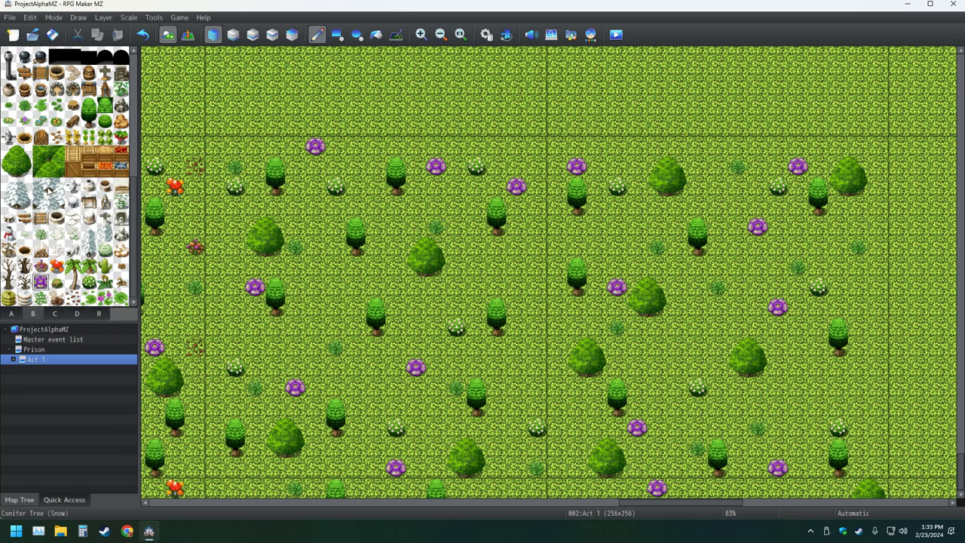
Scatter five patches of Fallen Leaves across the western grid section.
{"action": "left_click", "coordinate": [55, 267]}
{"action": "left_click", "coordinate": [73, 297]}
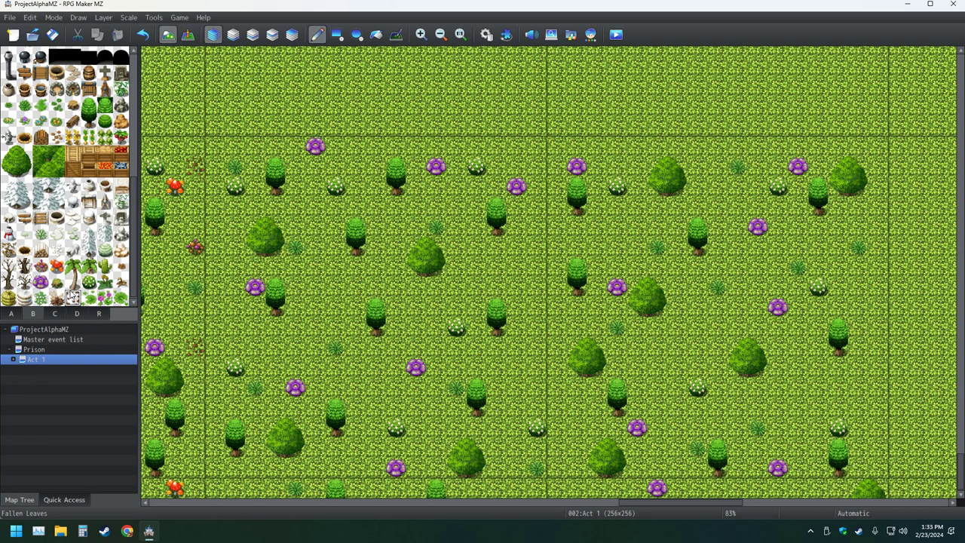
{"action": "left_click", "coordinate": [374, 266]}
{"action": "left_click", "coordinate": [517, 407]}
{"action": "left_click", "coordinate": [498, 251]}
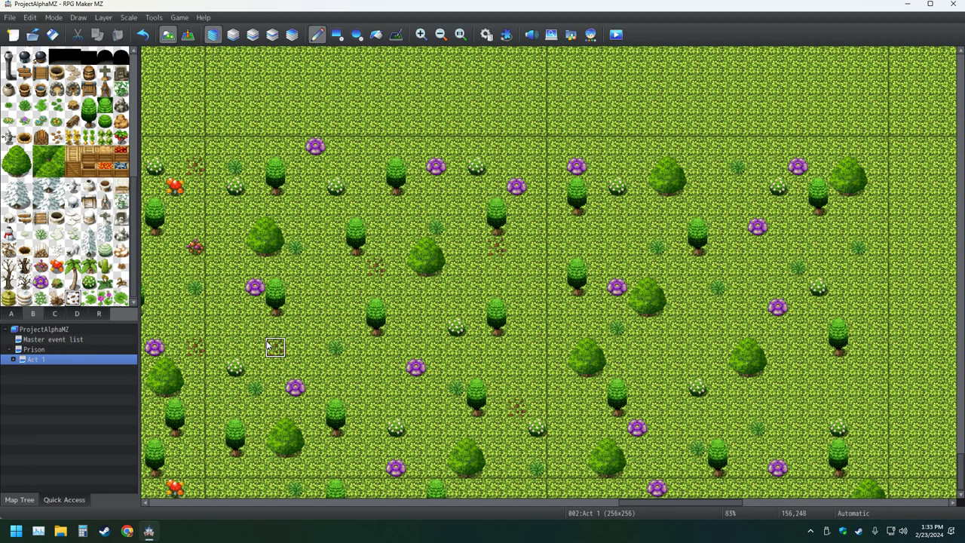
{"action": "left_click", "coordinate": [235, 247]}
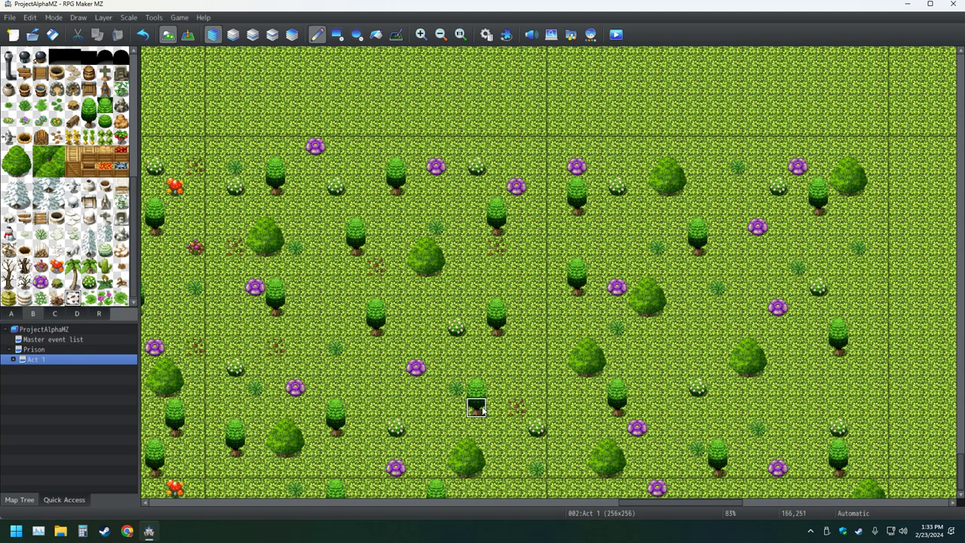
Add three more Fallen Leaves patches, two in the southern half of the eastern section and one near the western section's southern edge.
{"action": "left_click", "coordinate": [718, 348]}
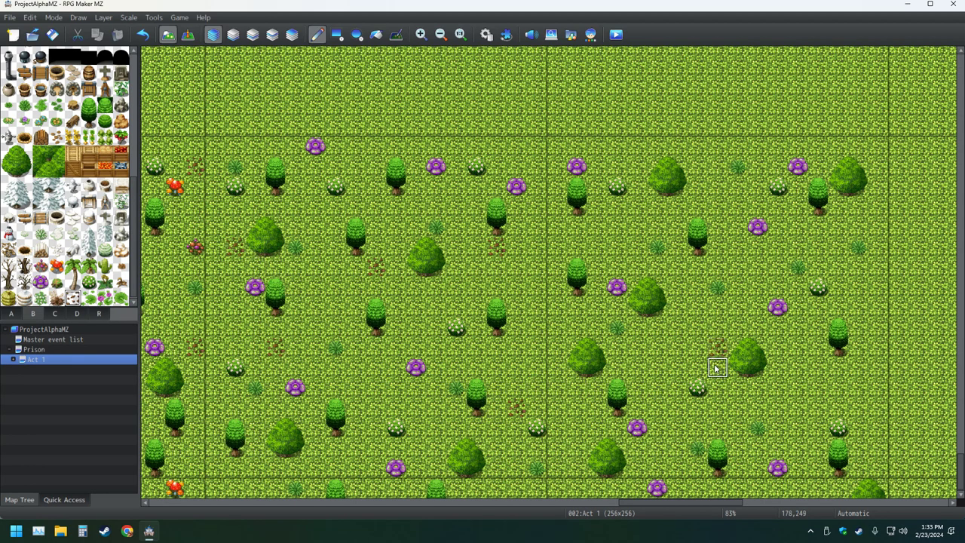
{"action": "left_click", "coordinate": [840, 389]}
{"action": "left_click", "coordinate": [337, 448]}
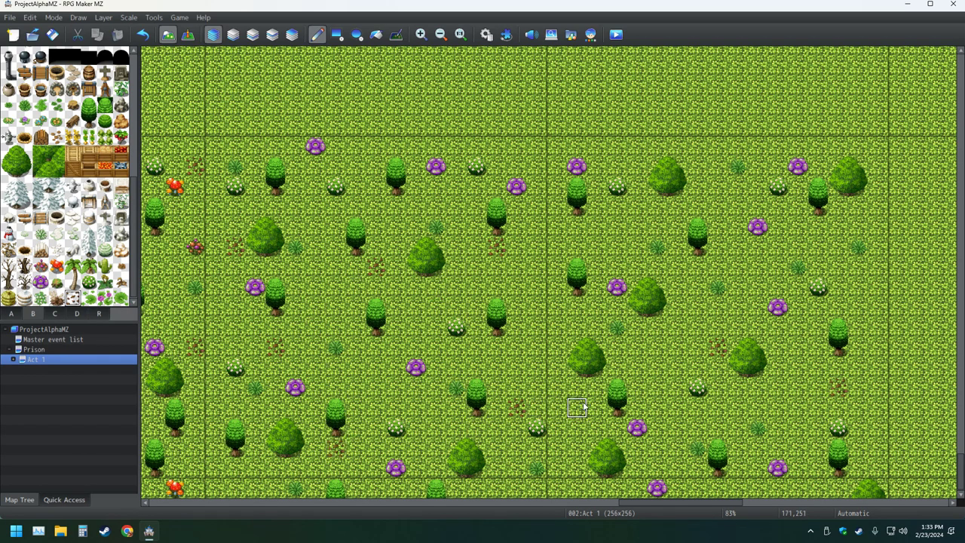
Finish the Fallen Leaves with four more patches, one beside the western section's southernmost round tree and three in the eastern section.
{"action": "left_click", "coordinate": [577, 426]}
{"action": "left_click", "coordinate": [597, 225]}
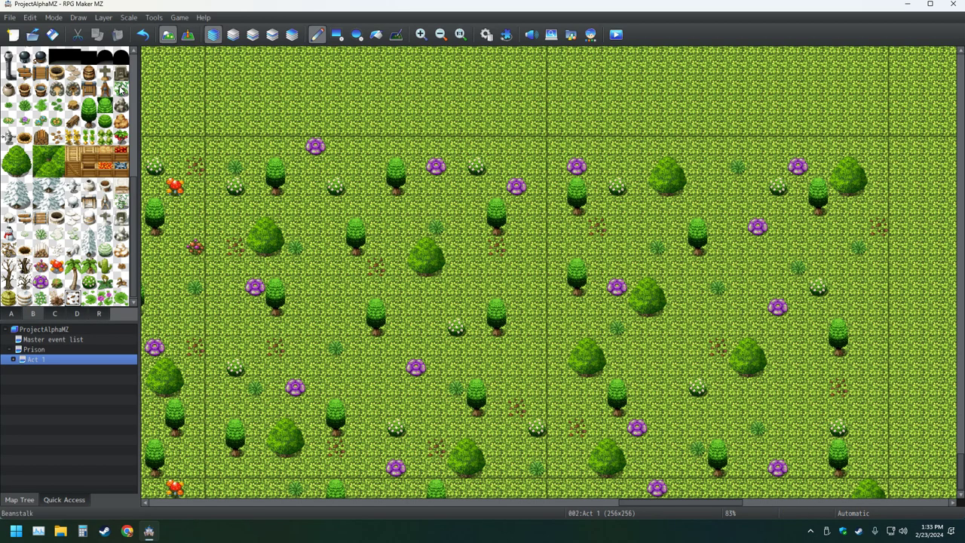
Scatter seven red flowers, five across the middle and south of the western section and two in the southern half of the eastern section.
{"action": "left_click", "coordinate": [56, 265]}
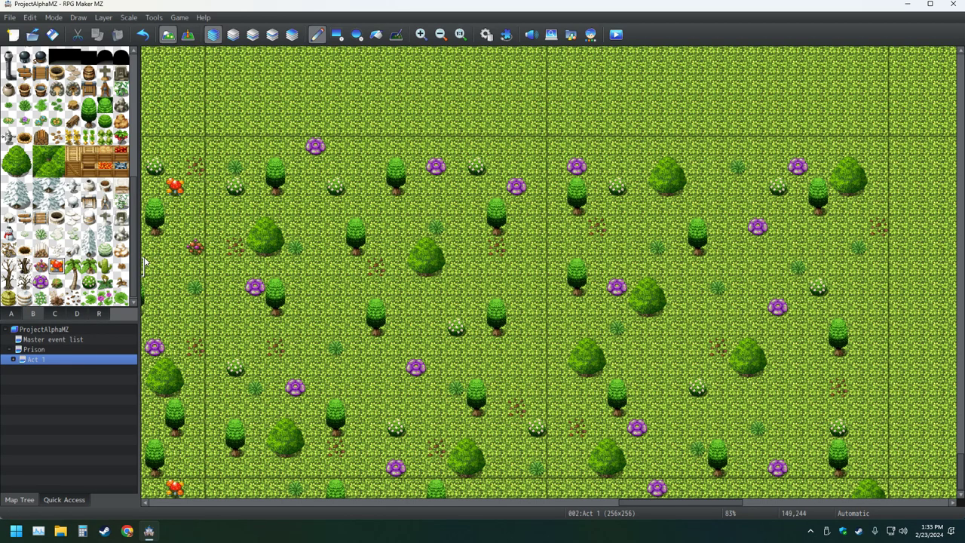
{"action": "left_click", "coordinate": [477, 285]}
{"action": "left_click", "coordinate": [316, 307]}
{"action": "left_click", "coordinate": [376, 389]}
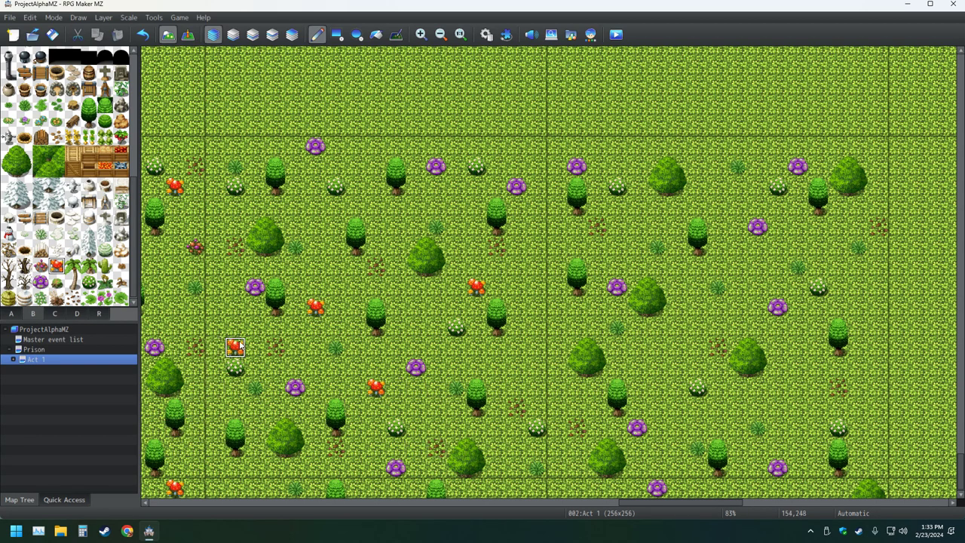
{"action": "left_click", "coordinate": [517, 367]}
{"action": "left_click", "coordinate": [657, 368]}
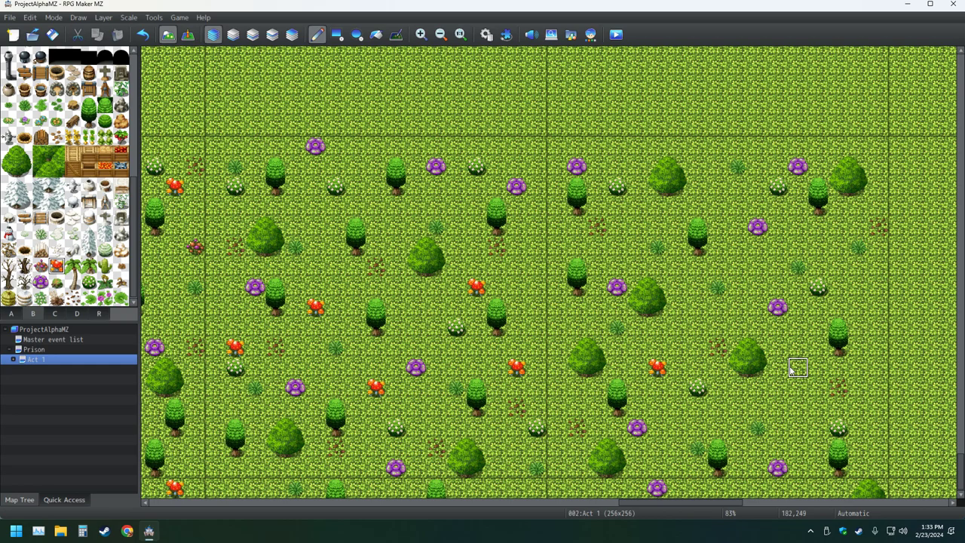
{"action": "left_click", "coordinate": [818, 428]}
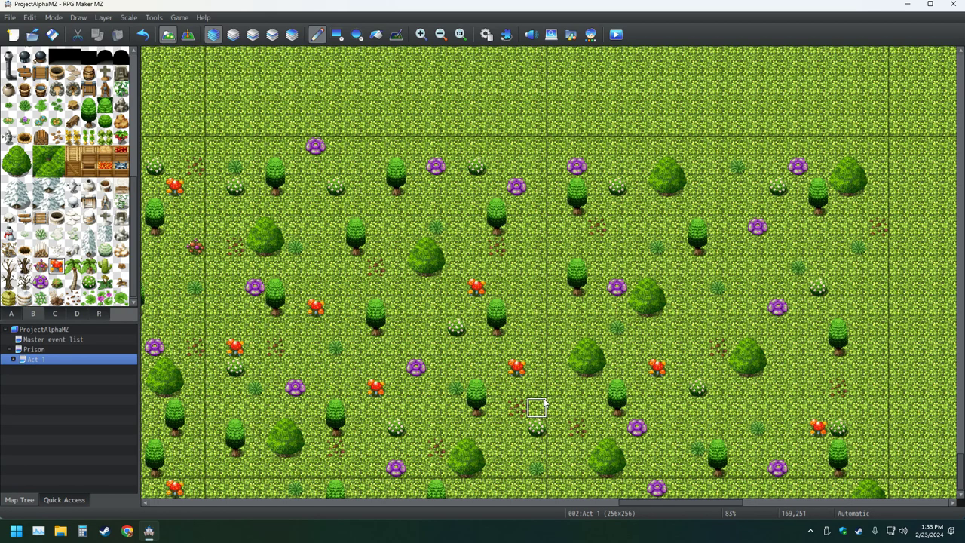
Add five more red flowers, two near the northern edge of the western section and three in the northern half of the eastern section.
{"action": "left_click", "coordinate": [296, 185]}
{"action": "left_click", "coordinate": [516, 146]}
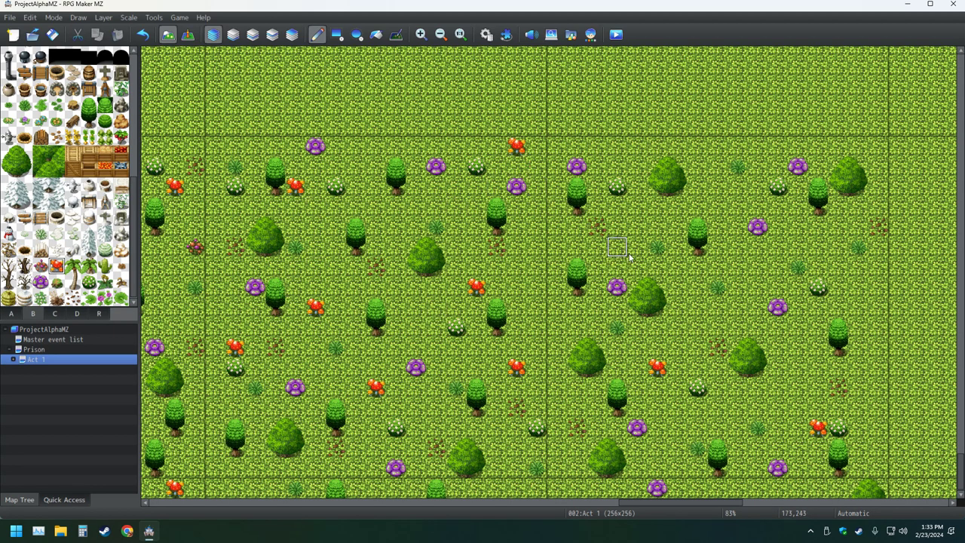
{"action": "left_click", "coordinate": [718, 186]}
{"action": "left_click", "coordinate": [637, 226]}
{"action": "left_click", "coordinate": [854, 306]}
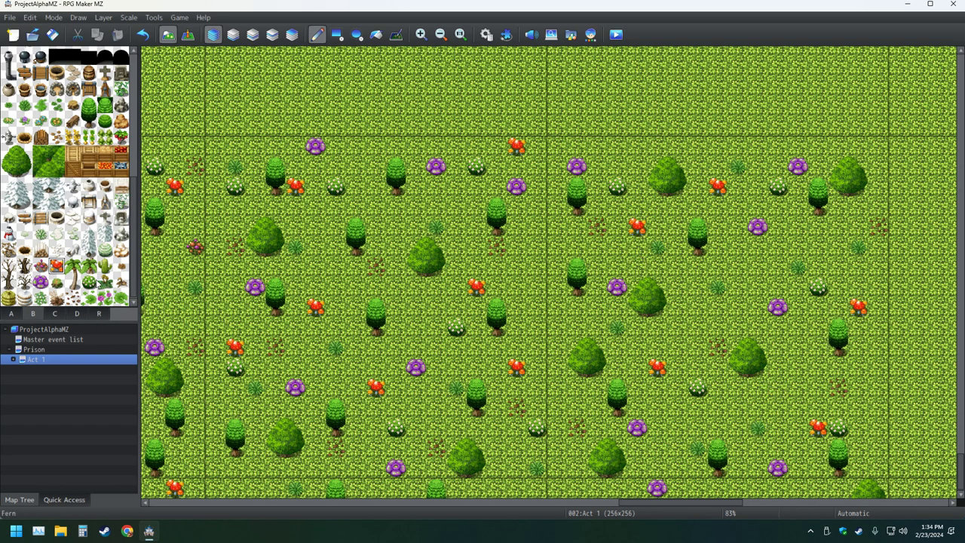
Scatter six dark pink flower clumps, four in the western section and two in the eastern section, and save the project.
{"action": "left_click", "coordinate": [40, 266]}
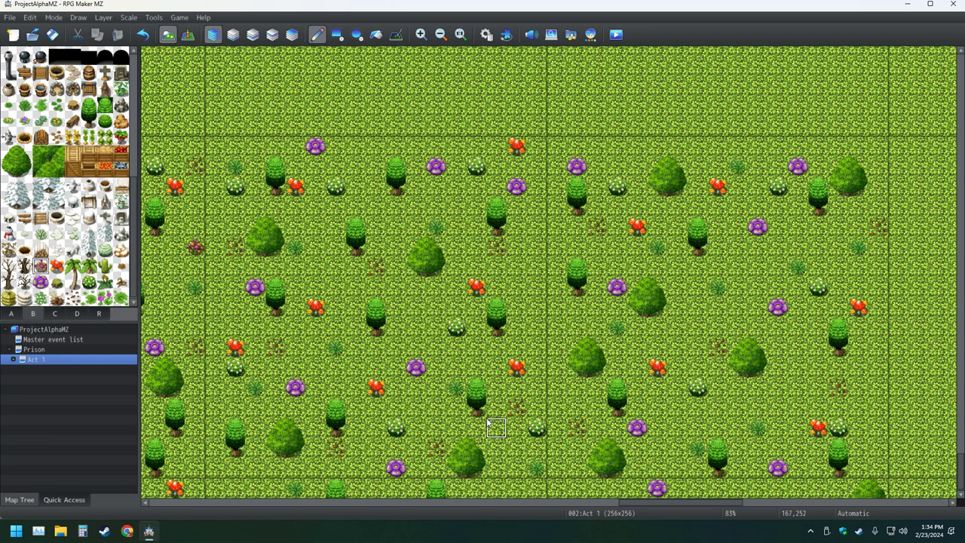
{"action": "left_click", "coordinate": [316, 288]}
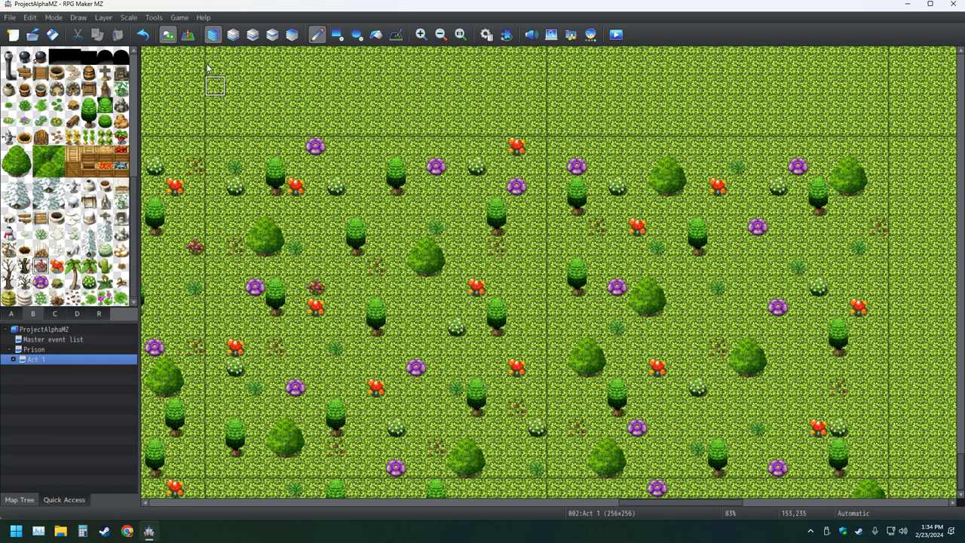
{"action": "left_click", "coordinate": [142, 34]}
{"action": "left_click", "coordinate": [235, 467]}
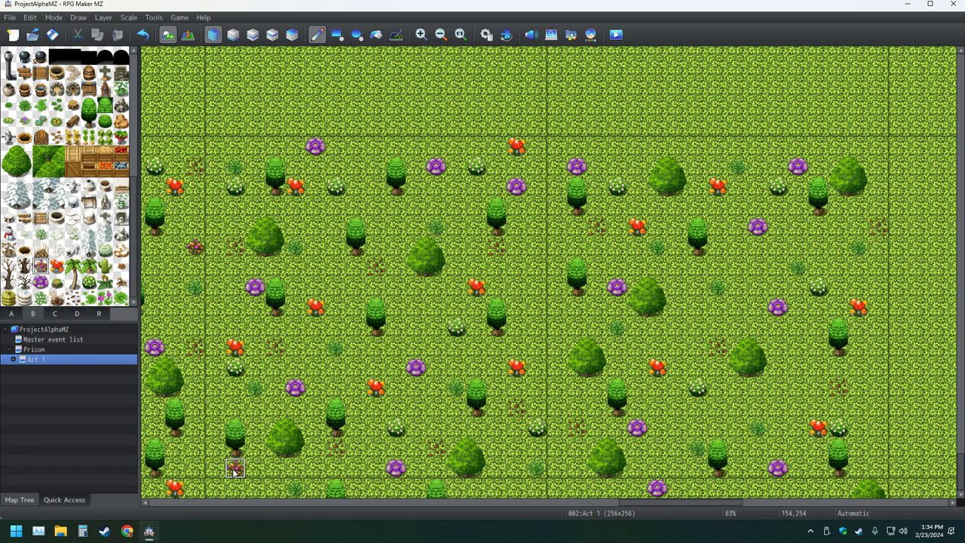
{"action": "left_click", "coordinate": [456, 206]}
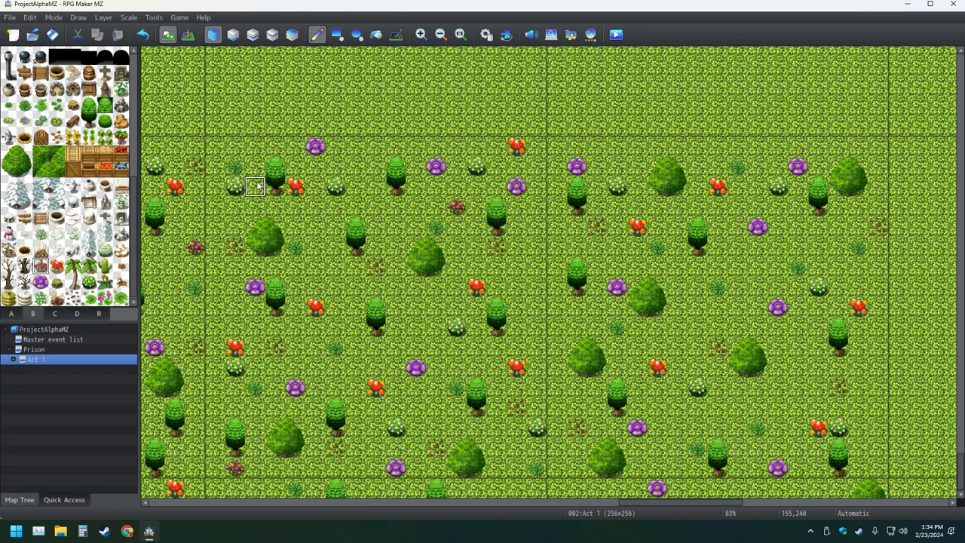
{"action": "left_click", "coordinate": [436, 306]}
{"action": "left_click", "coordinate": [678, 307]}
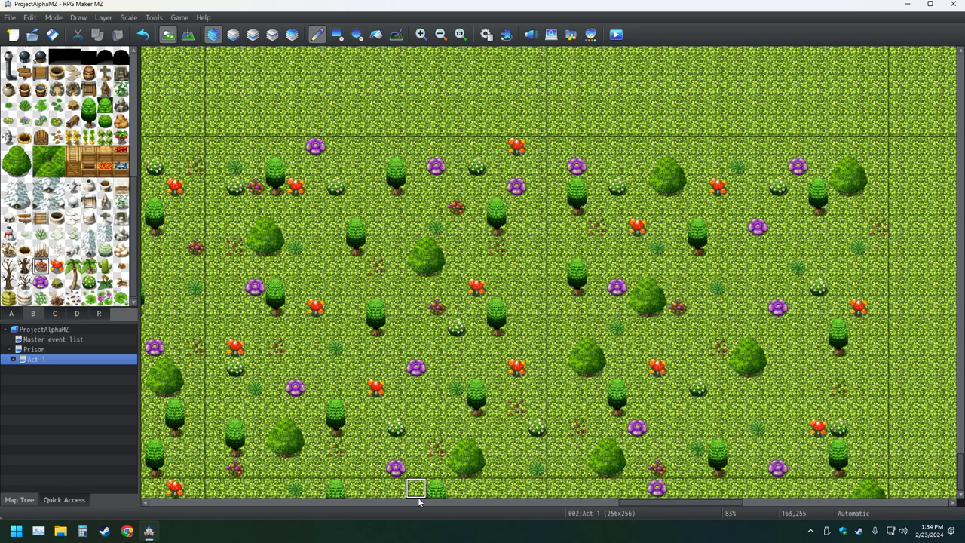
{"action": "left_click", "coordinate": [50, 39]}
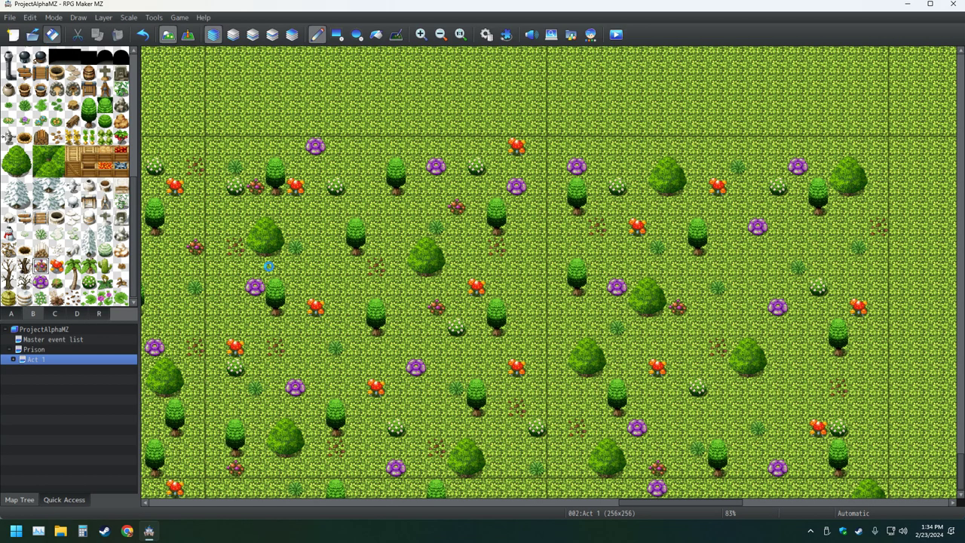
Place eight slim trees around the empty grid section directly east of the finished forest, four in its north and four in its south.
{"action": "middle_click", "coordinate": [451, 346]}
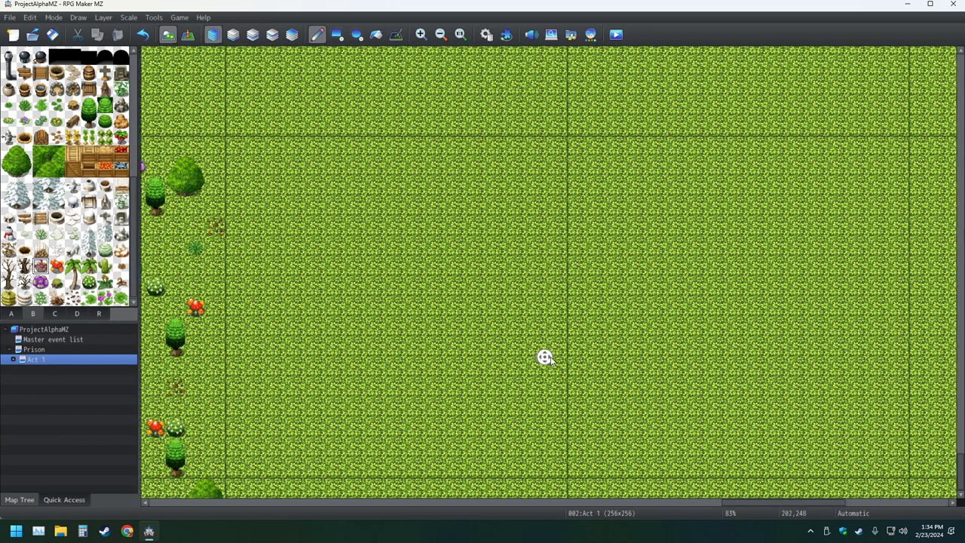
{"action": "middle_click", "coordinate": [548, 356]}
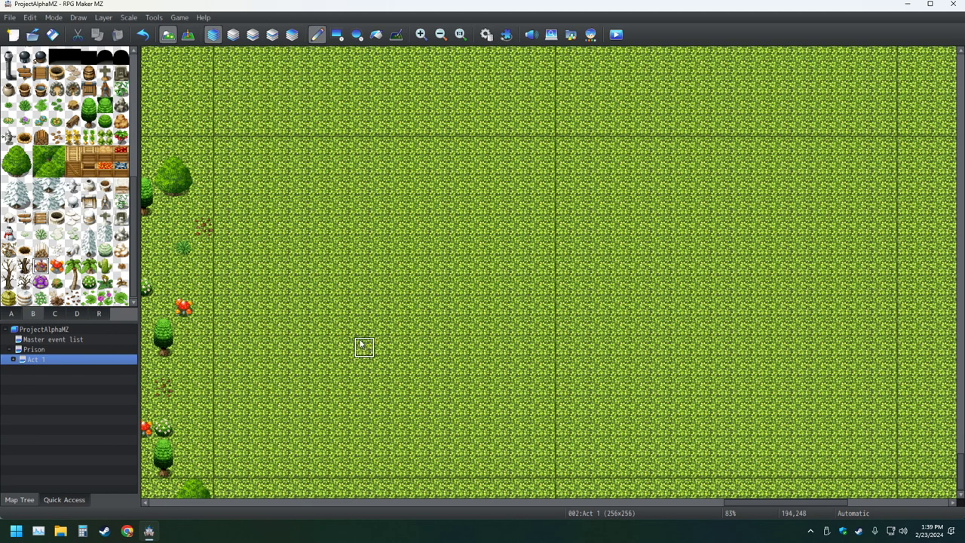
{"action": "left_click_drag", "start_coordinate": [89, 123], "coordinate": [89, 104]}
{"action": "left_click", "coordinate": [286, 207]}
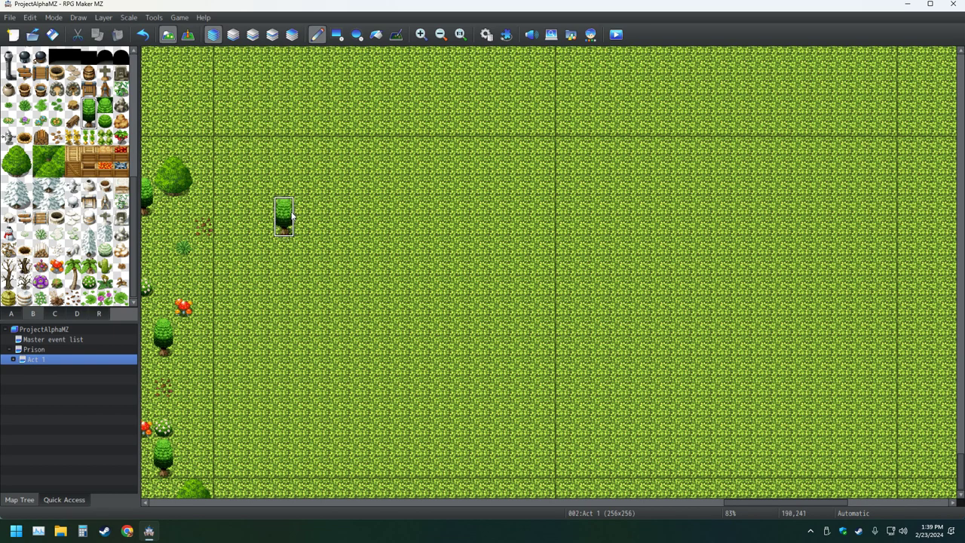
{"action": "left_click", "coordinate": [484, 386]}
{"action": "left_click", "coordinate": [287, 424]}
{"action": "left_click", "coordinate": [445, 187]}
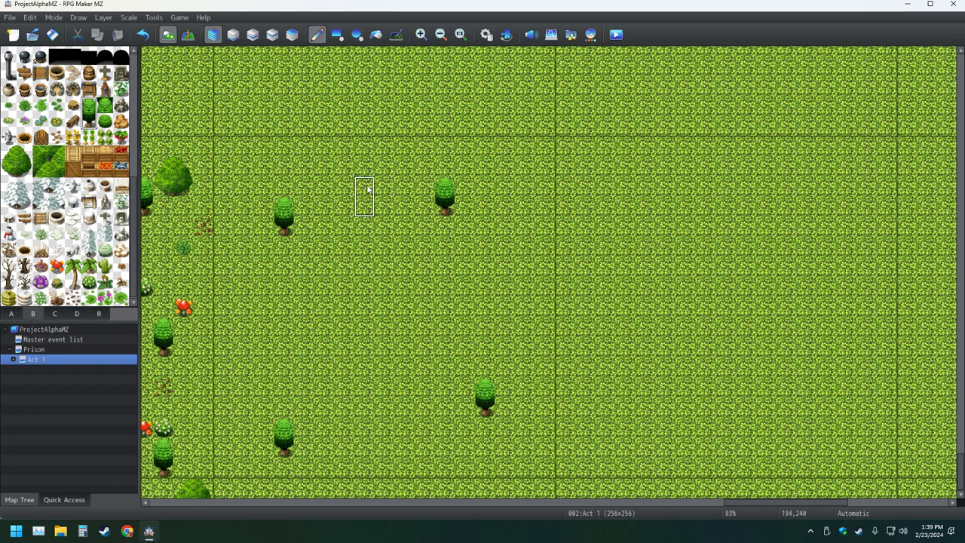
{"action": "left_click", "coordinate": [506, 219]}
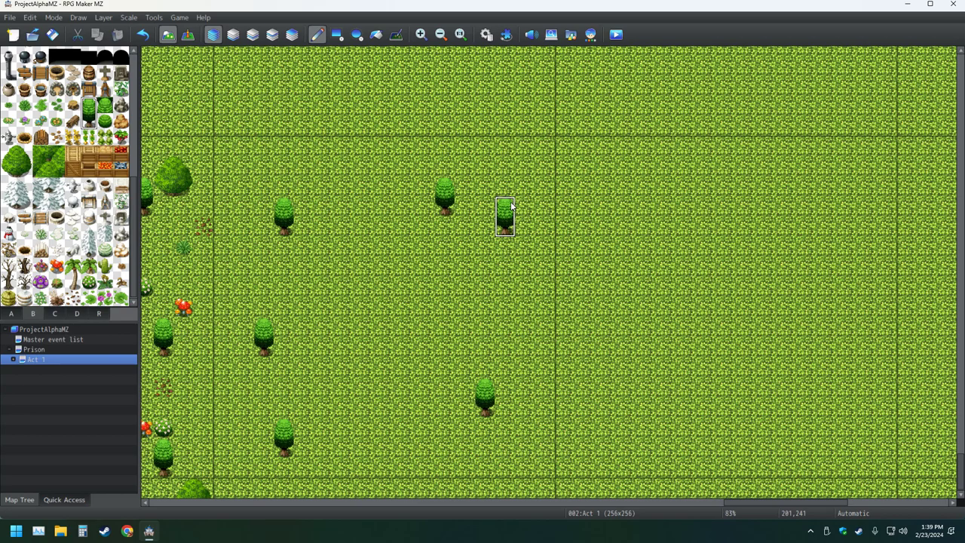
{"action": "left_click", "coordinate": [391, 399]}
{"action": "left_click", "coordinate": [384, 190]}
Place five slim trees in the adjoining eastern section, two near its northern corners, one in the middle and two along the south.
{"action": "left_click", "coordinate": [606, 207]}
{"action": "left_click", "coordinate": [850, 437]}
{"action": "left_click", "coordinate": [649, 438]}
{"action": "left_click", "coordinate": [867, 177]}
{"action": "left_click", "coordinate": [768, 307]}
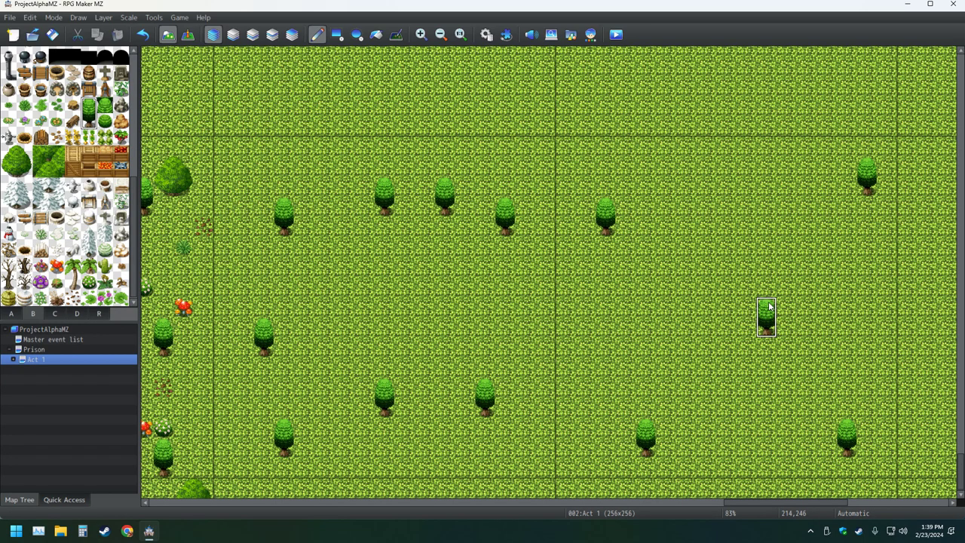
Add six more slim trees to the eastern section, filling gaps in its northern row, along both sides and in the south.
{"action": "left_click", "coordinate": [706, 208]}
{"action": "left_click", "coordinate": [606, 365]}
{"action": "left_click", "coordinate": [789, 219]}
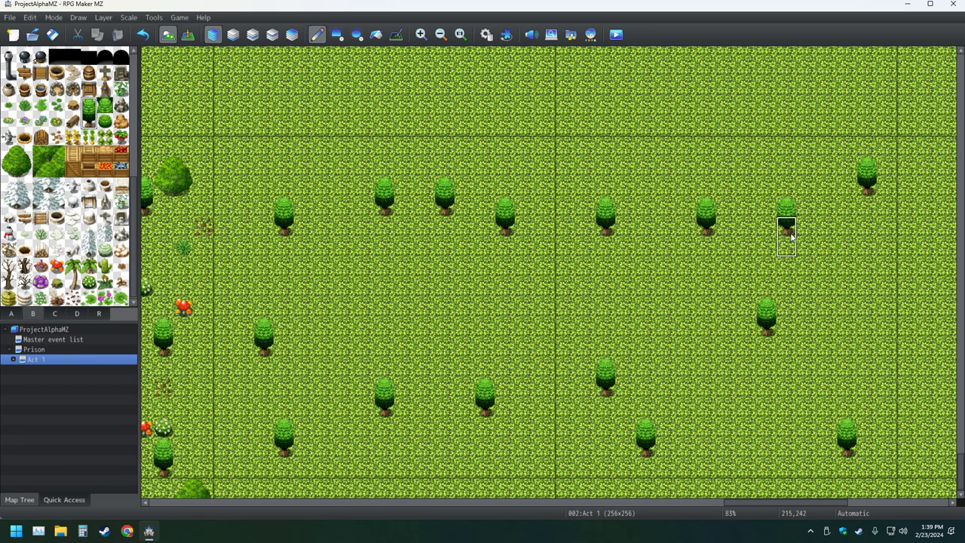
{"action": "left_click", "coordinate": [630, 300]}
{"action": "left_click", "coordinate": [788, 428]}
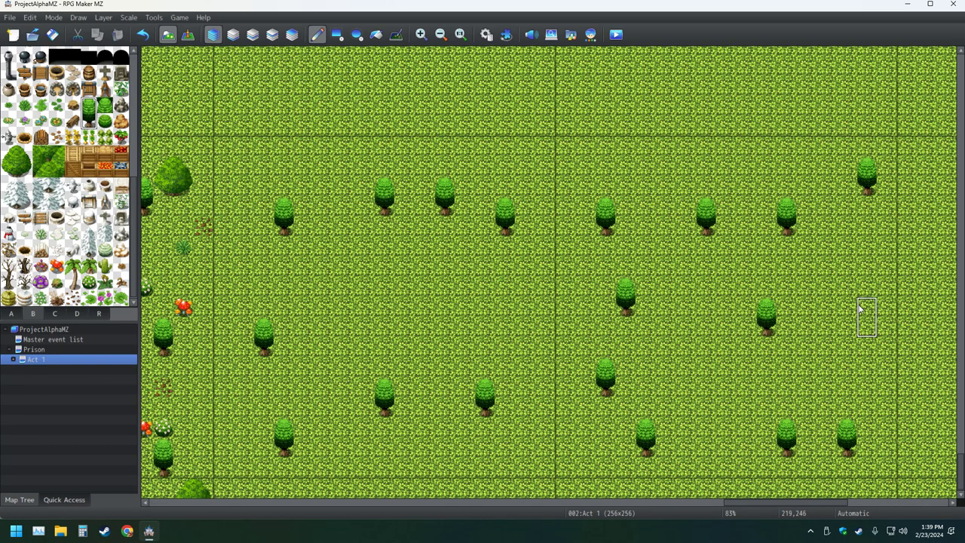
{"action": "left_click", "coordinate": [869, 290]}
Add five slim trees to the western section, two in the middle, two just past its southern boundary and one in the northwest corner.
{"action": "left_click", "coordinate": [365, 270]}
{"action": "left_click", "coordinate": [485, 288]}
{"action": "left_click", "coordinate": [485, 487]}
{"action": "left_click", "coordinate": [324, 489]}
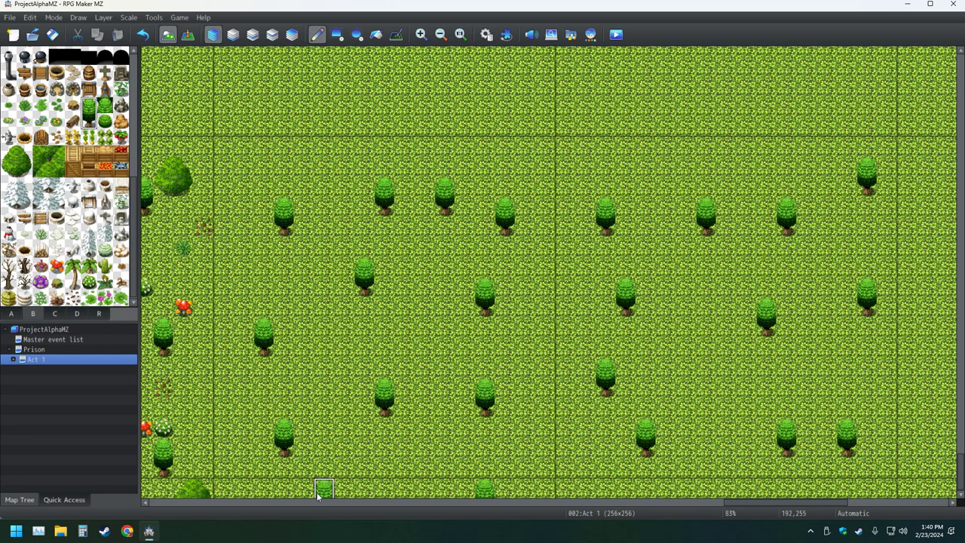
{"action": "left_click", "coordinate": [243, 167]}
Add five slim trees to the eastern section, one in the north, three around the middle and south, and one past its southern boundary.
{"action": "left_click", "coordinate": [645, 167]}
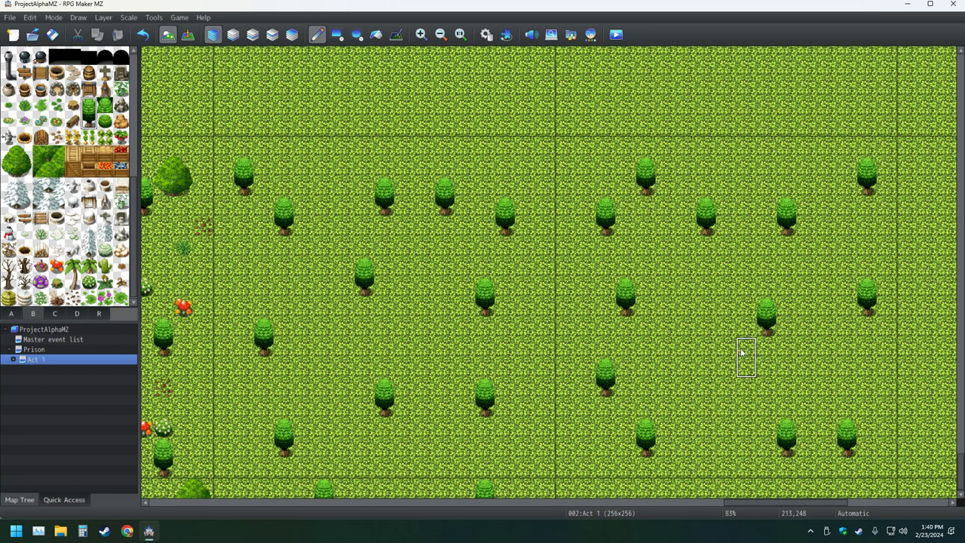
{"action": "left_click", "coordinate": [726, 407]}
{"action": "left_click", "coordinate": [707, 306]}
{"action": "left_click", "coordinate": [847, 365]}
{"action": "left_click", "coordinate": [646, 486]}
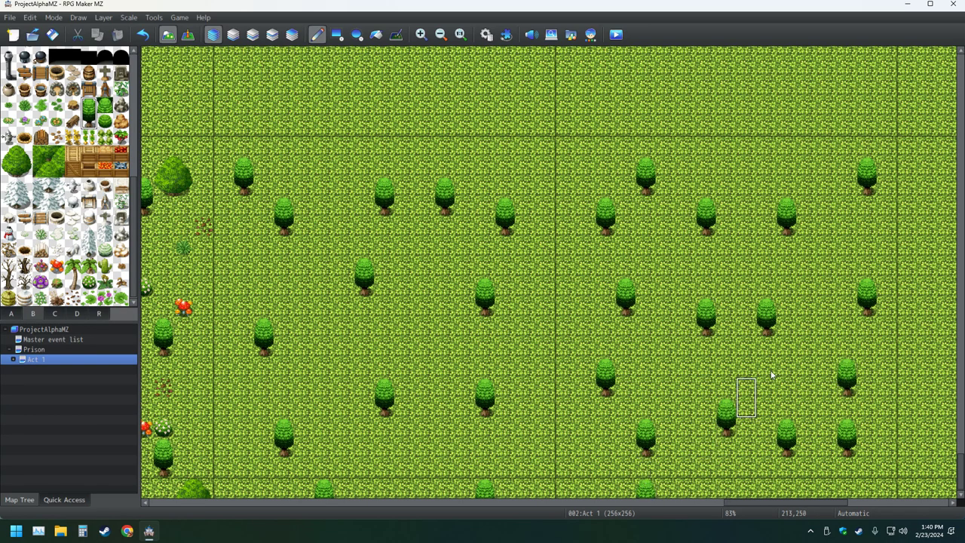
Add three slim trees to the northern half of the eastern section and save the project.
{"action": "left_click", "coordinate": [827, 168]}
{"action": "left_click", "coordinate": [807, 273]}
{"action": "left_click", "coordinate": [746, 169]}
{"action": "left_click", "coordinate": [52, 34]}
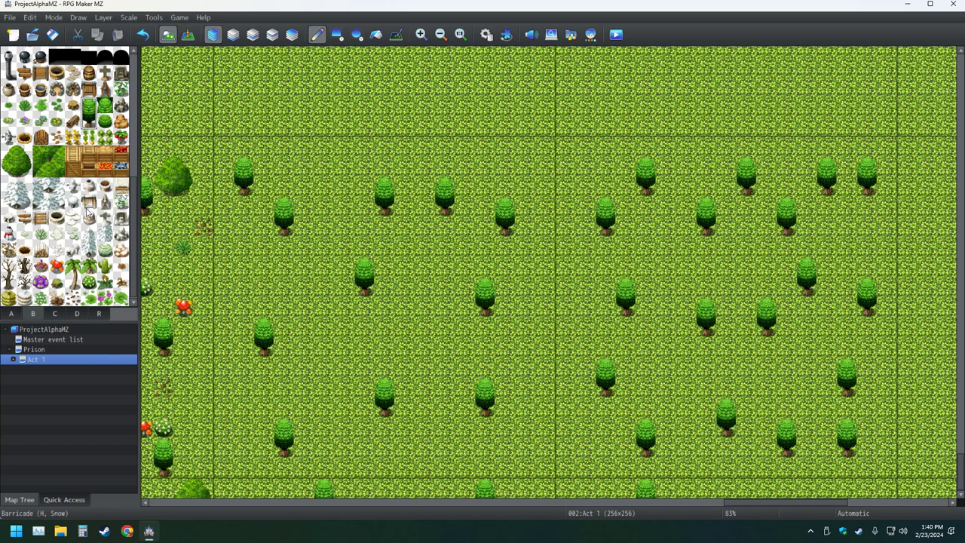
Place five Large Tree tiles between the slim trees from the middle to the southern edge of the western section.
{"action": "left_click", "coordinate": [23, 173]}
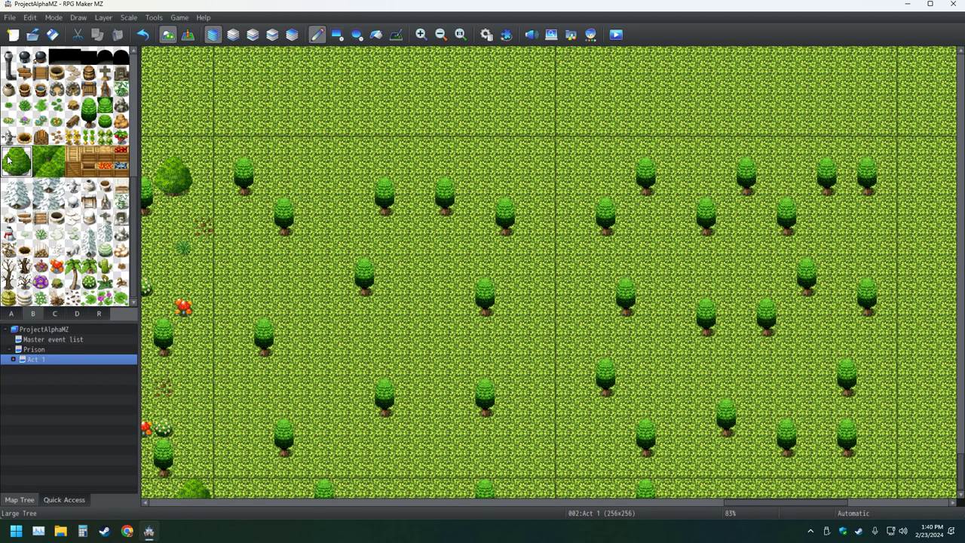
{"action": "left_click", "coordinate": [254, 298]}
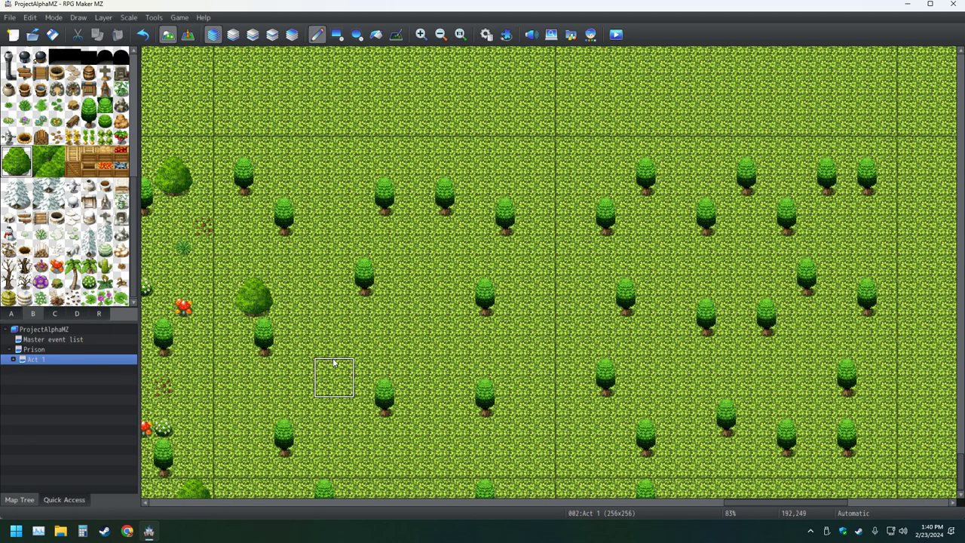
{"action": "left_click", "coordinate": [412, 362]}
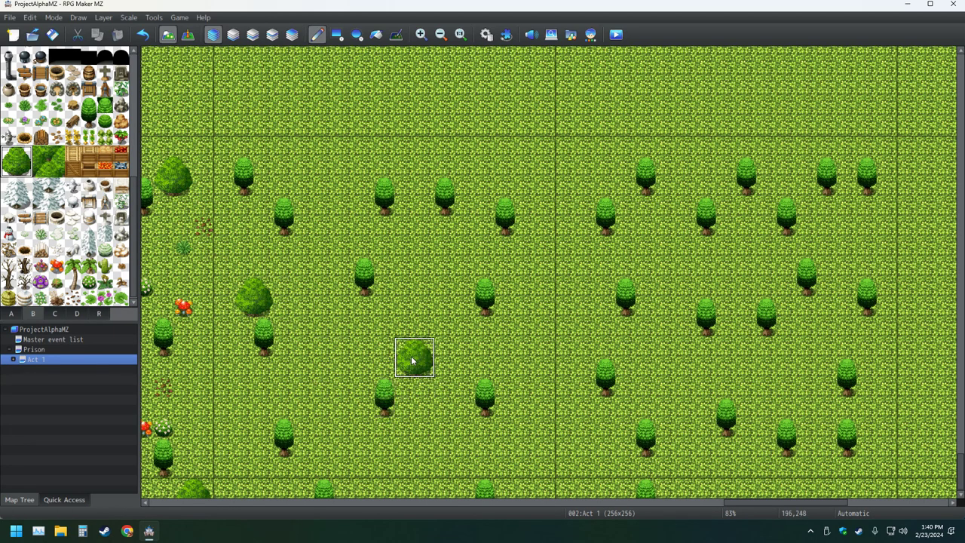
{"action": "left_click", "coordinate": [512, 459]}
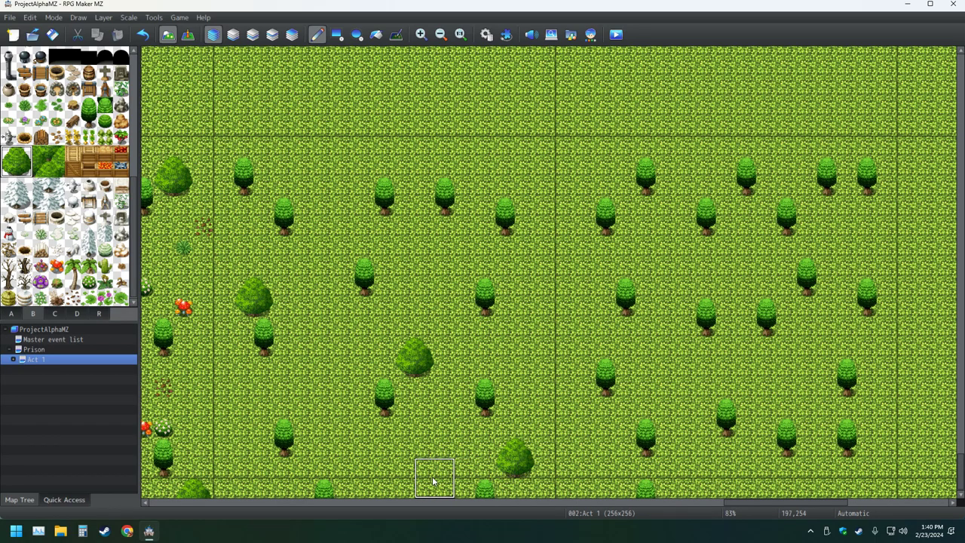
{"action": "left_click", "coordinate": [313, 416]}
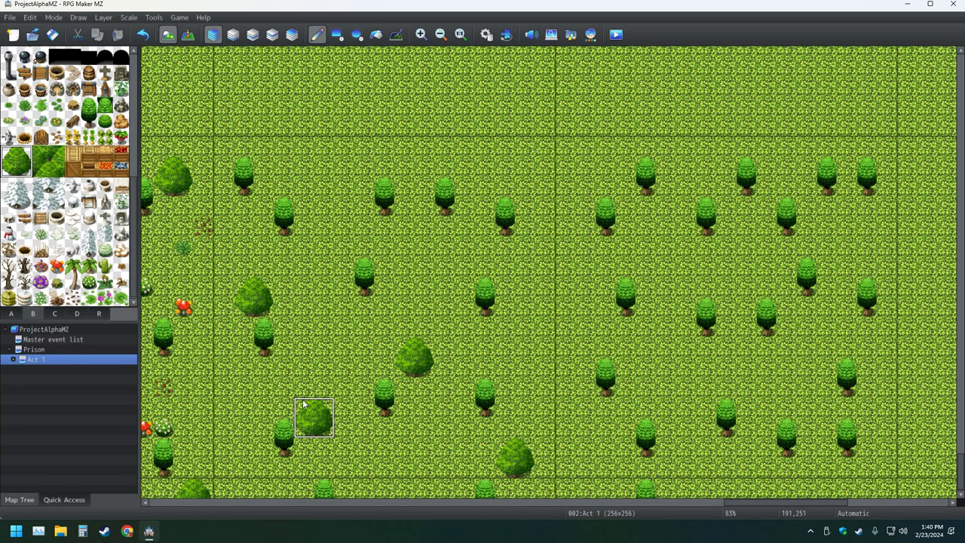
{"action": "left_click", "coordinate": [332, 354]}
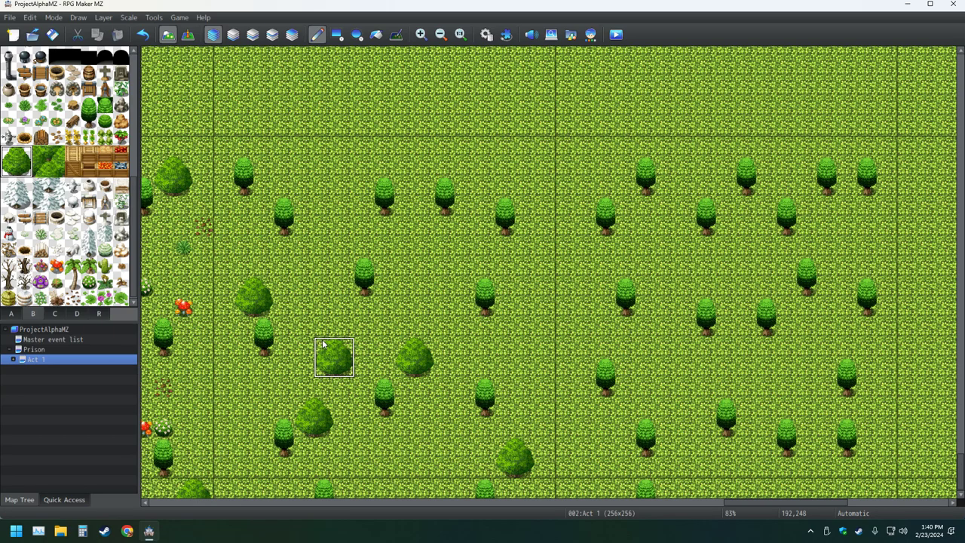
Add three Large Tree tiles in the northern half of the western section, including one in its northeast corner.
{"action": "left_click", "coordinate": [444, 256]}
{"action": "left_click", "coordinate": [346, 237]}
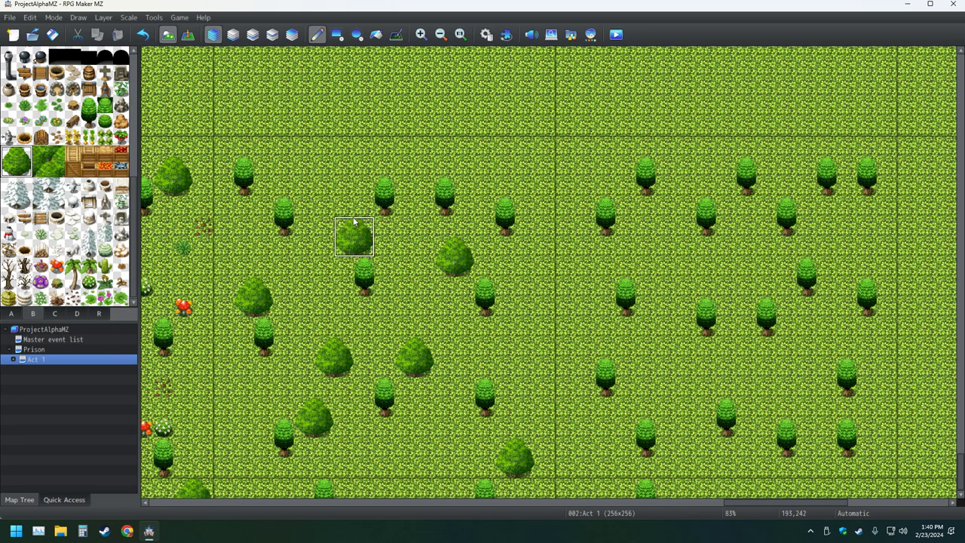
{"action": "left_click", "coordinate": [530, 172]}
Place six Large Tree tiles between the slim trees of the eastern section and one near the southern edge of the western section.
{"action": "middle_click", "coordinate": [651, 423]}
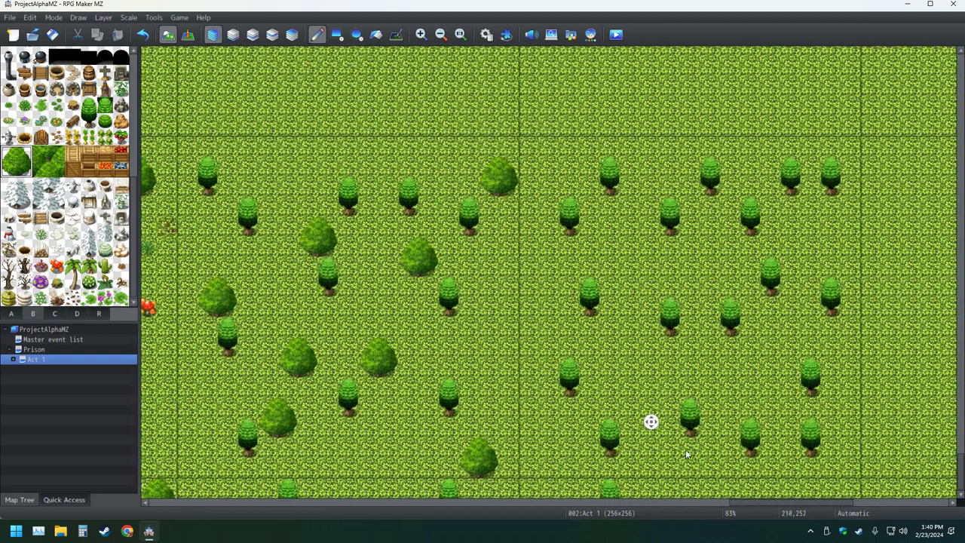
{"action": "middle_click", "coordinate": [686, 452]}
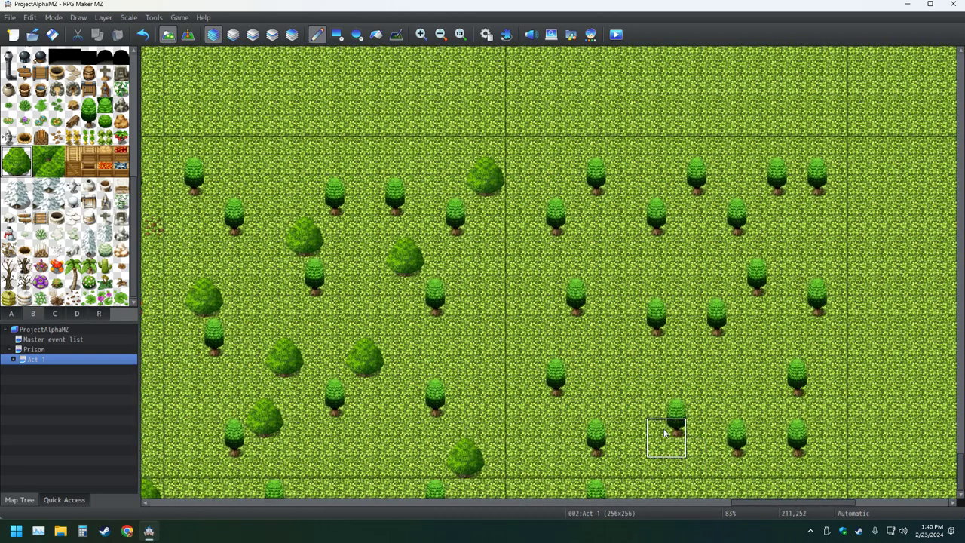
{"action": "left_click", "coordinate": [612, 265]}
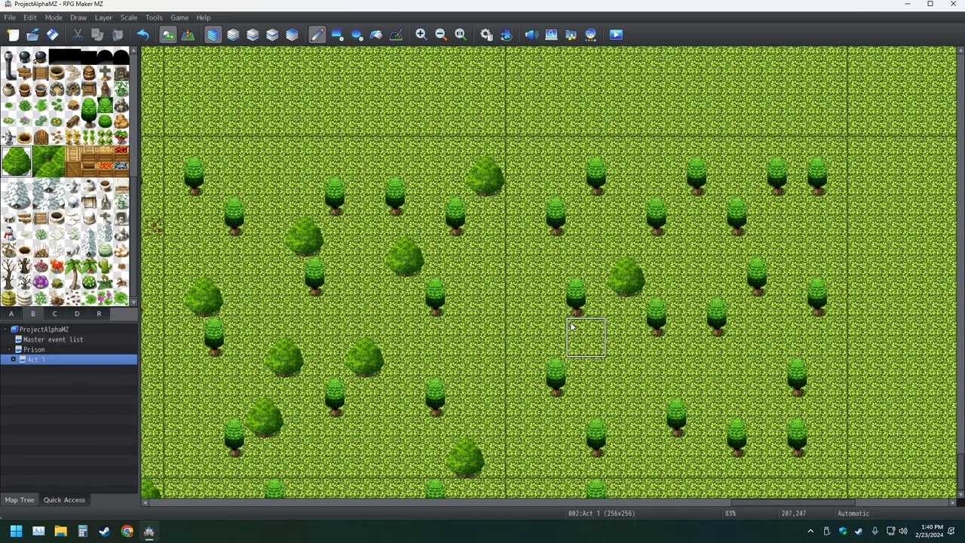
{"action": "left_click", "coordinate": [533, 427]}
{"action": "left_click", "coordinate": [797, 238]}
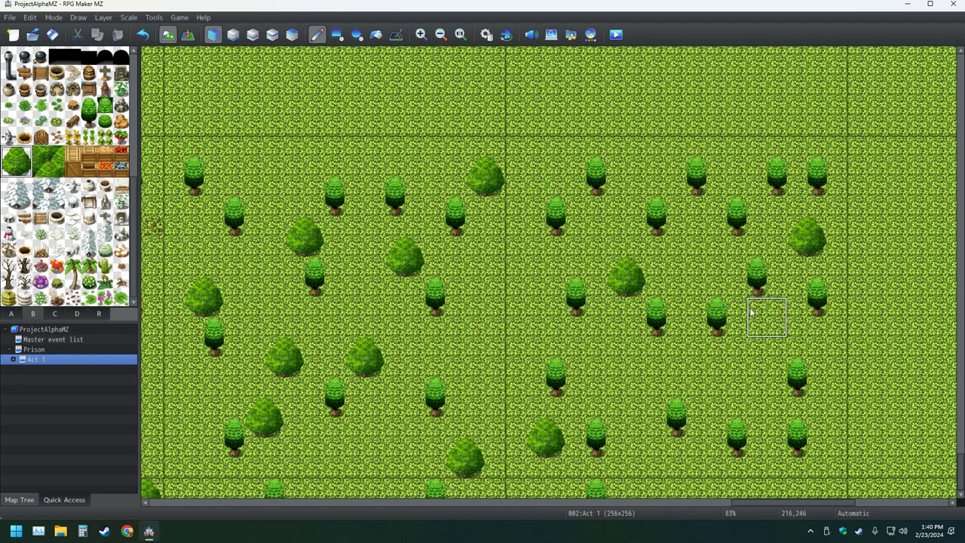
{"action": "left_click", "coordinate": [716, 377]}
{"action": "left_click", "coordinate": [689, 479]}
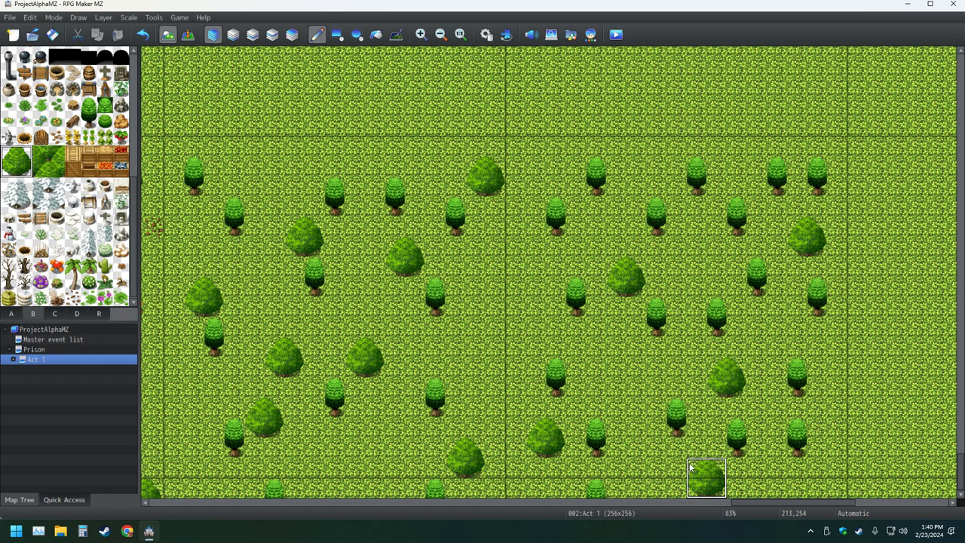
{"action": "left_click", "coordinate": [536, 147]}
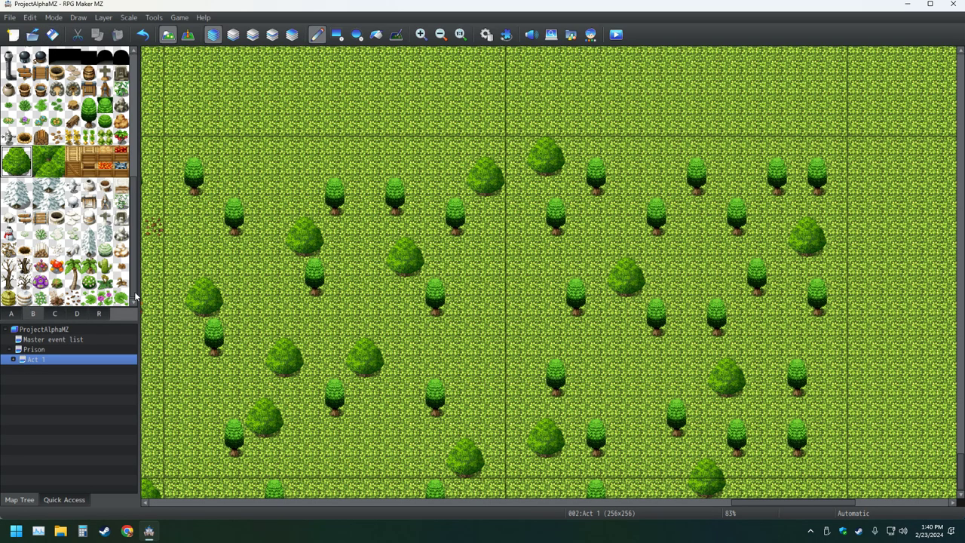
{"action": "left_click", "coordinate": [385, 458]}
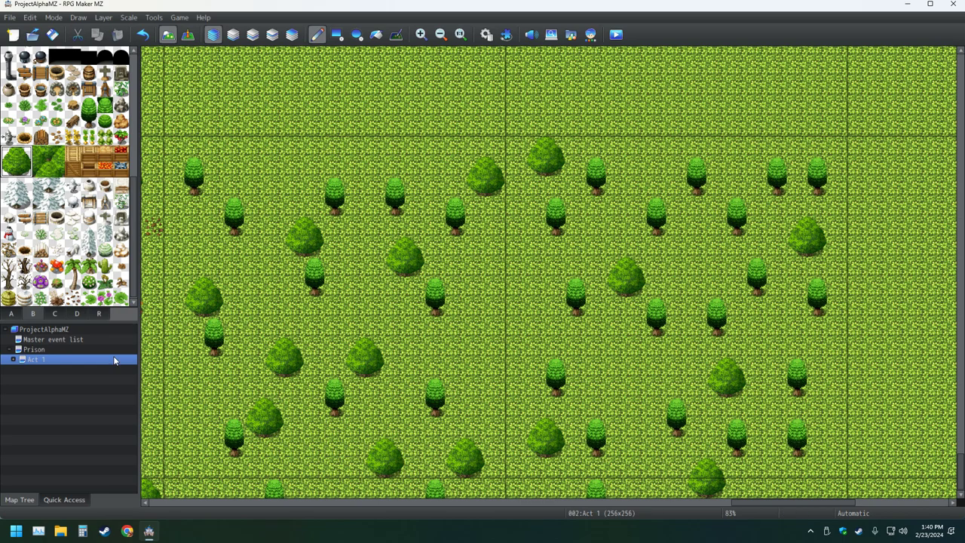
Scatter eight white-flowered bushes over the empty grass of the western section, including one just past its southern boundary.
{"action": "left_click", "coordinate": [89, 282]}
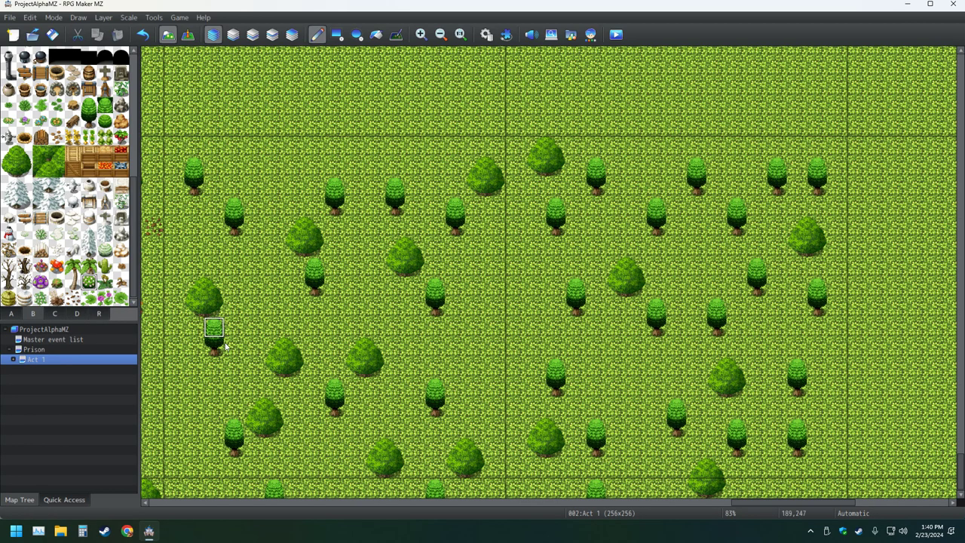
{"action": "left_click", "coordinate": [294, 187]}
{"action": "left_click", "coordinate": [475, 388]}
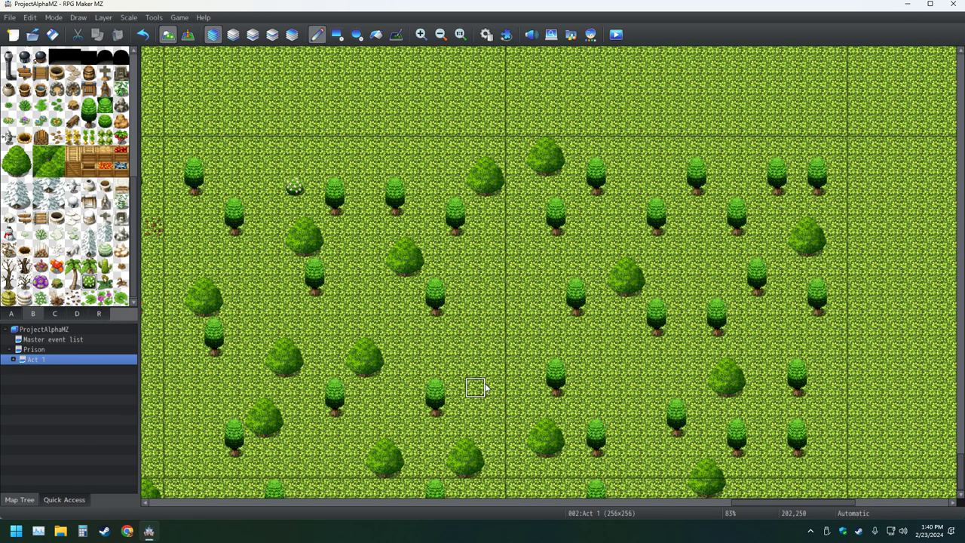
{"action": "left_click", "coordinate": [193, 408]}
{"action": "left_click", "coordinate": [294, 488]}
{"action": "left_click", "coordinate": [235, 288]}
{"action": "left_click", "coordinate": [416, 326]}
{"action": "left_click", "coordinate": [314, 449]}
{"action": "left_click", "coordinate": [334, 307]}
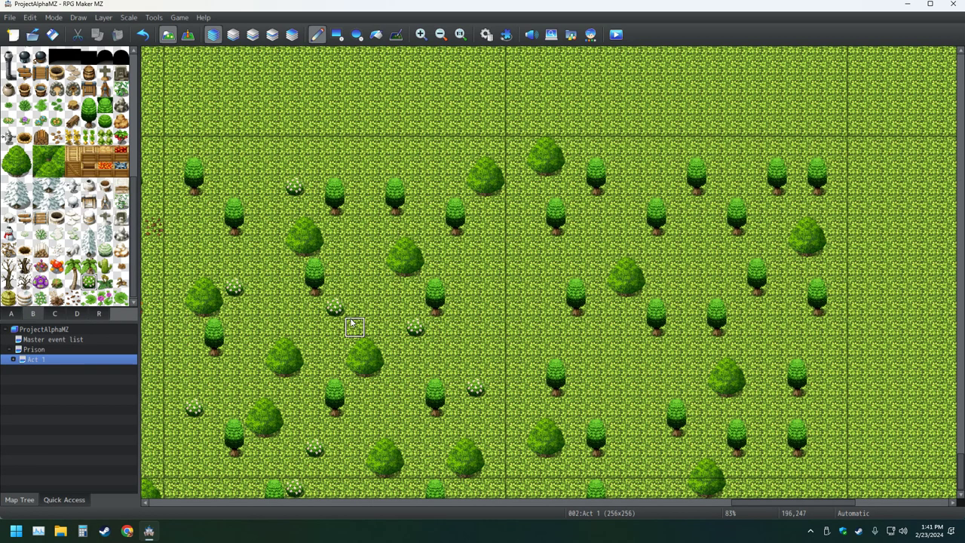
Scatter seven white-flowered bushes over the eastern section, add one in the western section's northeast, and save the project.
{"action": "left_click", "coordinate": [602, 350]}
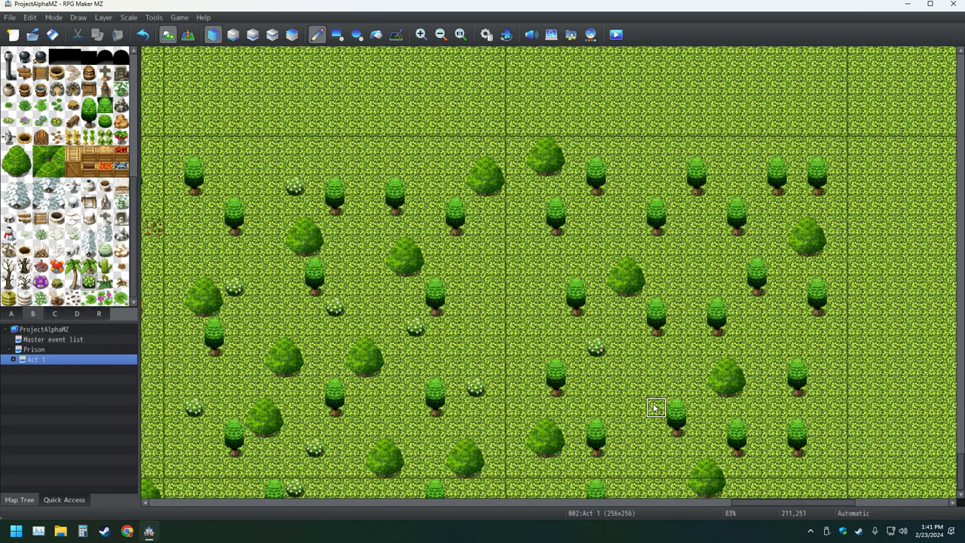
{"action": "left_click", "coordinate": [657, 167]}
{"action": "left_click", "coordinate": [717, 247]}
{"action": "left_click", "coordinate": [640, 446]}
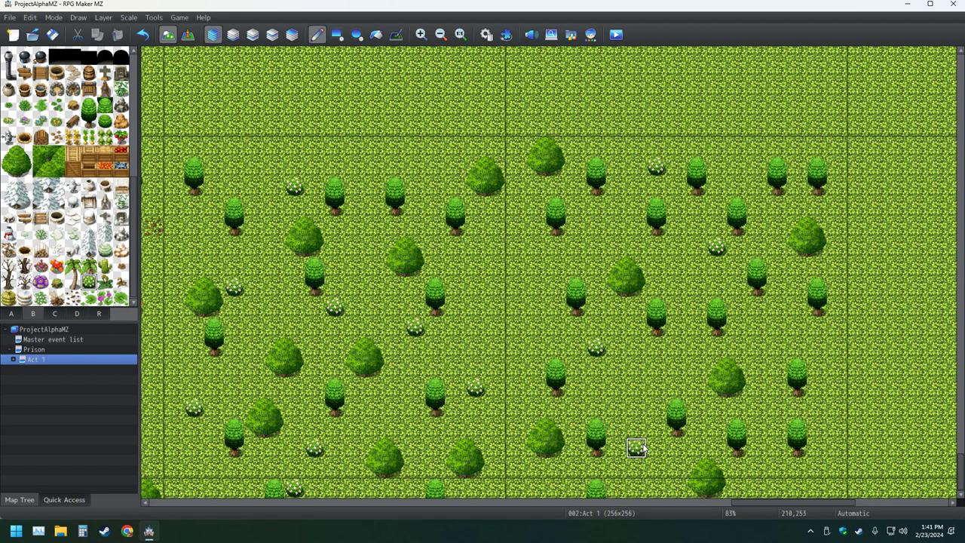
{"action": "left_click", "coordinate": [797, 347]}
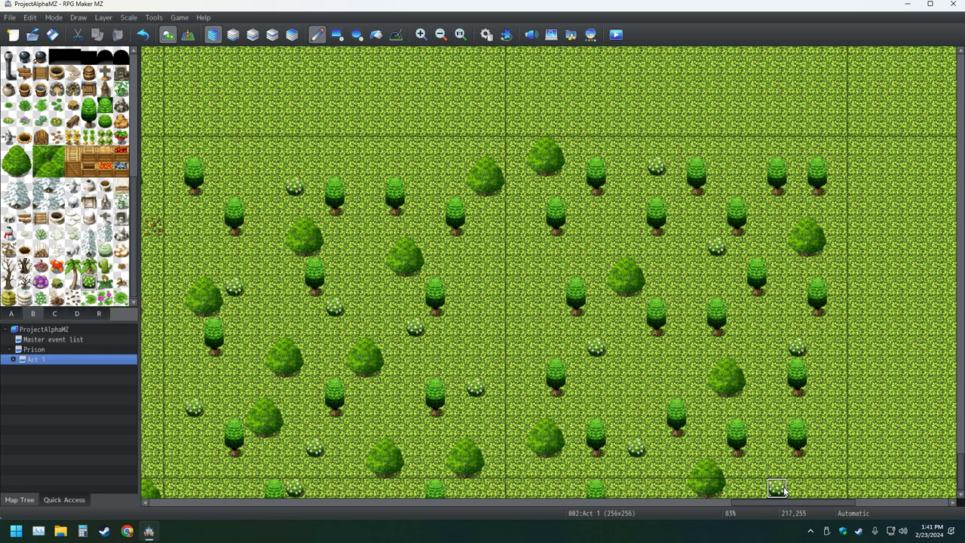
{"action": "left_click", "coordinate": [437, 190]}
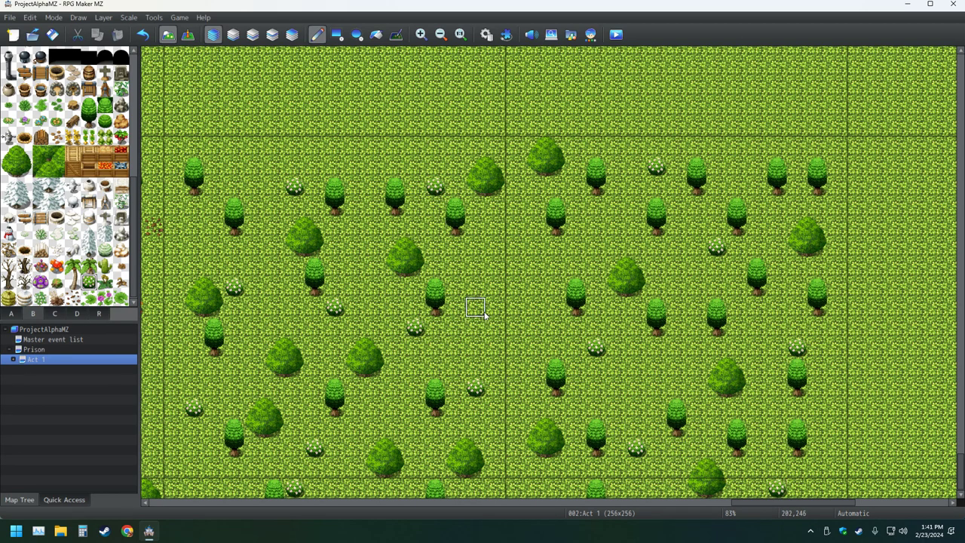
{"action": "left_click", "coordinate": [538, 287]}
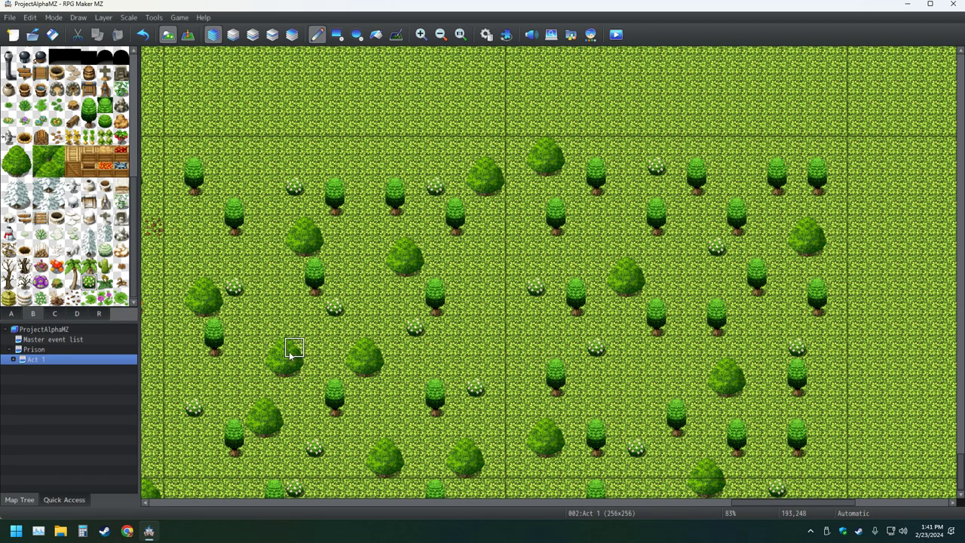
{"action": "left_click", "coordinate": [52, 34]}
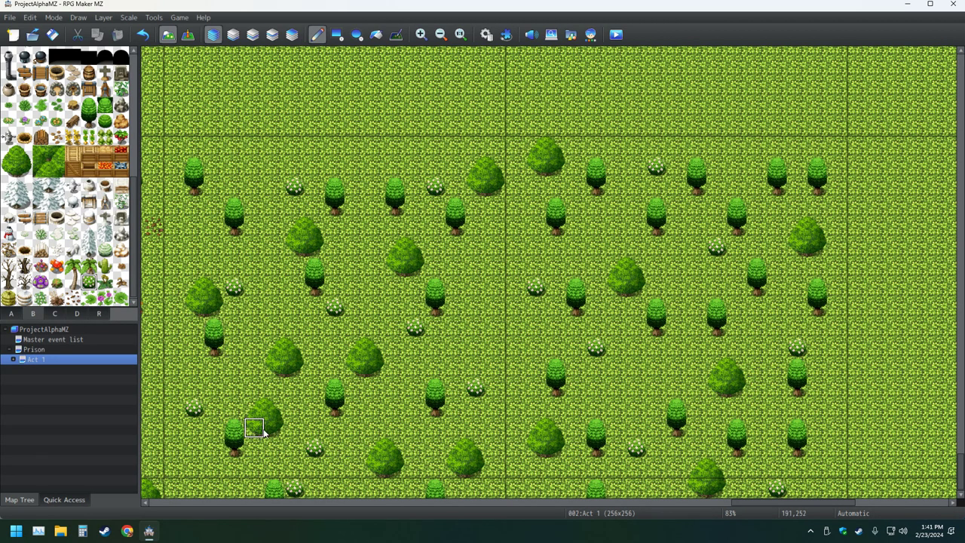
Scatter eight purple Rafflesia flowers over the western section, and place two around the western and southern edges of the eastern section.
{"action": "left_click", "coordinate": [41, 281]}
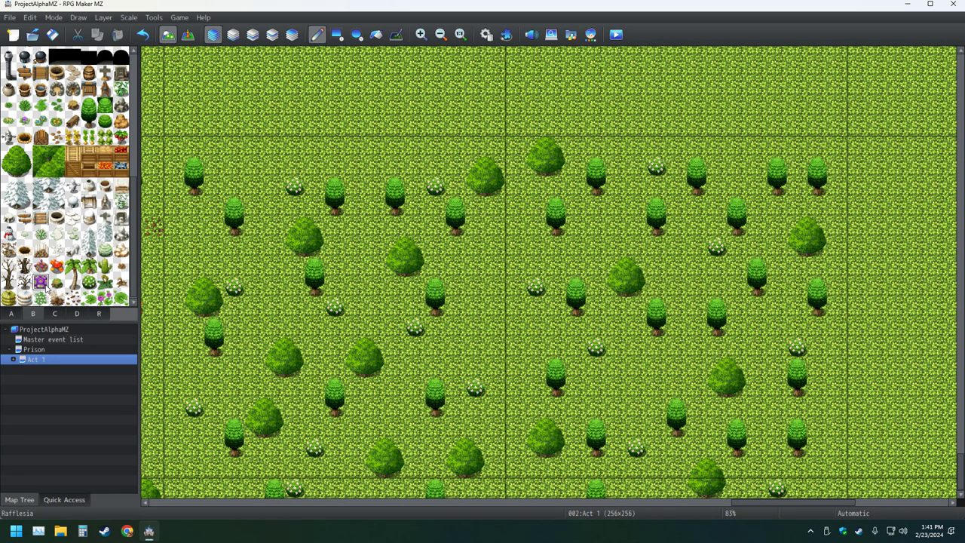
{"action": "left_click", "coordinate": [456, 307]}
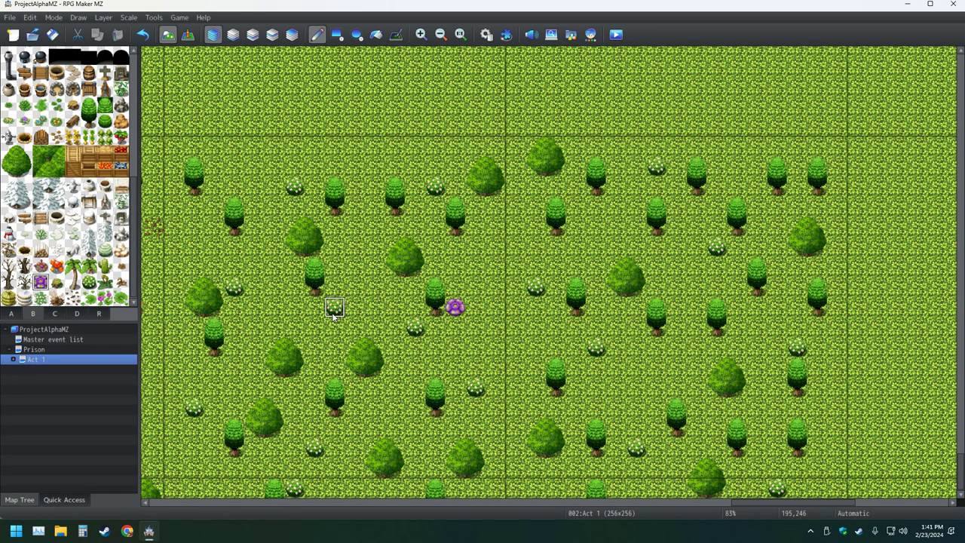
{"action": "left_click", "coordinate": [193, 247]}
{"action": "left_click", "coordinate": [193, 469]}
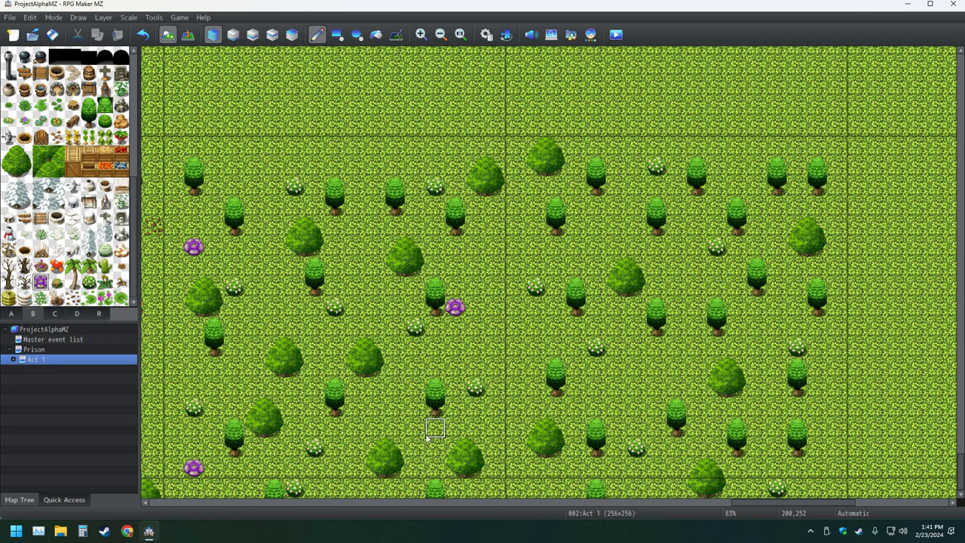
{"action": "left_click", "coordinate": [354, 267]}
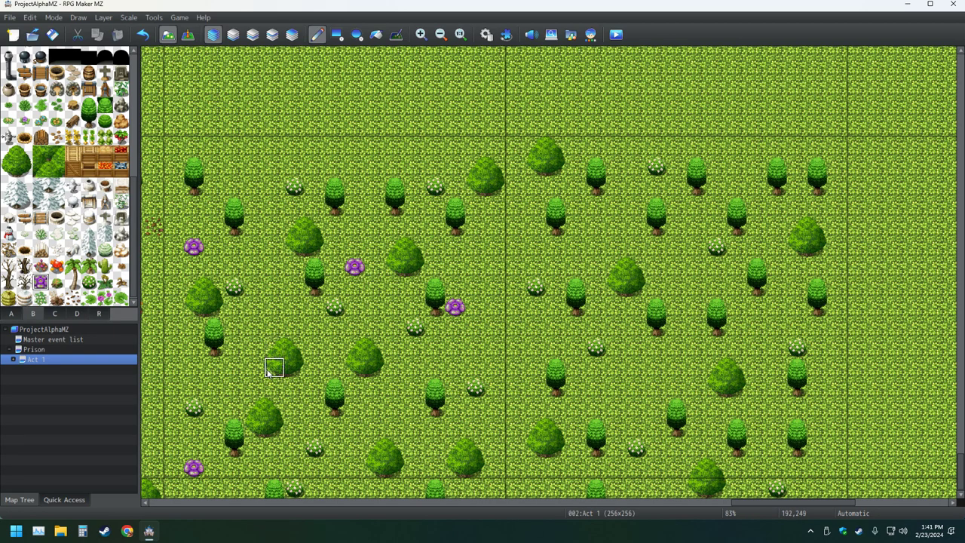
{"action": "left_click", "coordinate": [395, 428]}
{"action": "left_click", "coordinate": [351, 492]}
{"action": "left_click", "coordinate": [475, 247]}
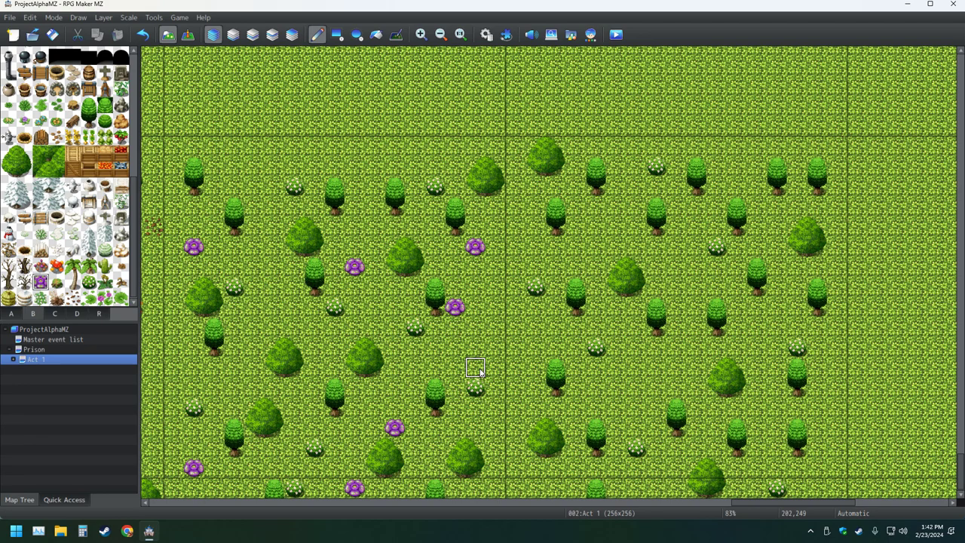
{"action": "left_click", "coordinate": [274, 166]}
{"action": "left_click", "coordinate": [535, 347]}
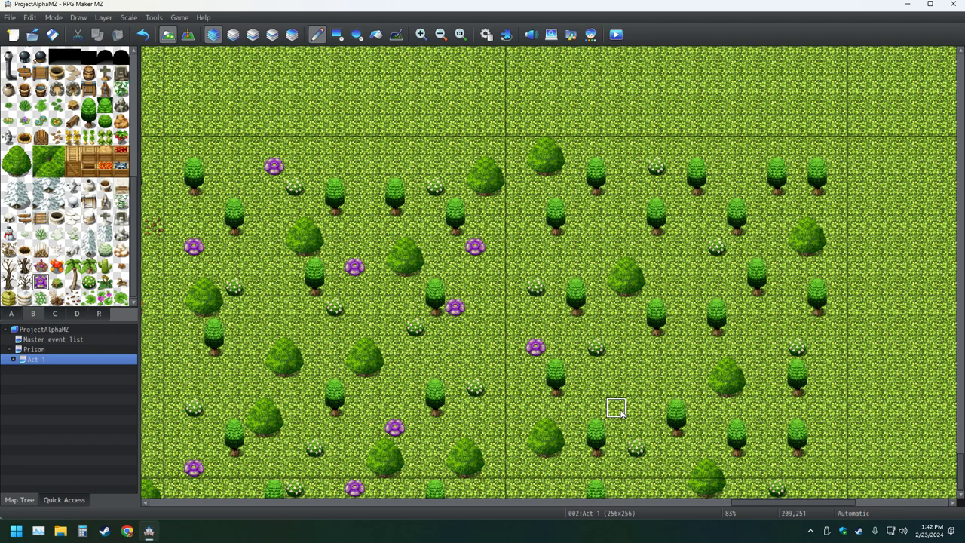
{"action": "left_click", "coordinate": [657, 489]}
Try three more Rafflesia flowers around the middle and northwest of the eastern section, and undo these placements.
{"action": "left_click", "coordinate": [756, 327]}
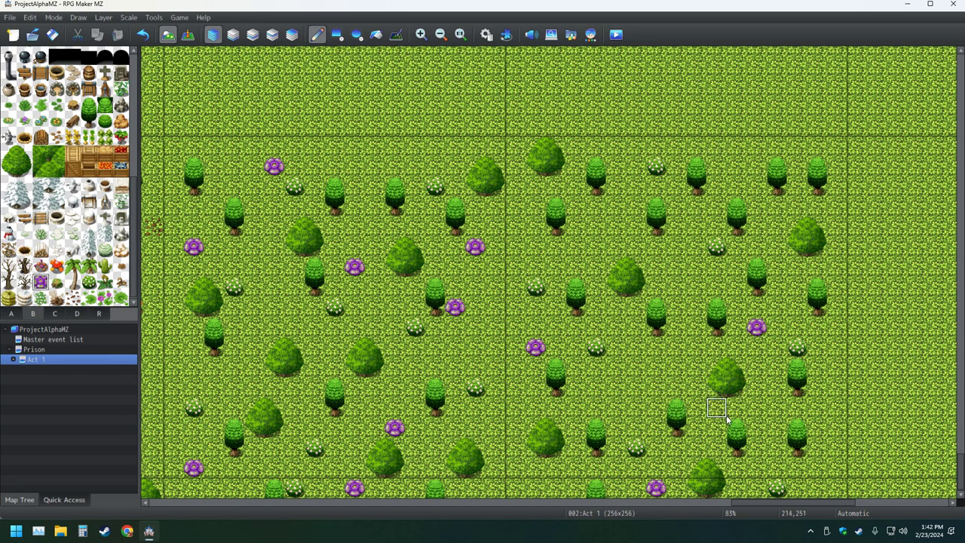
{"action": "left_click", "coordinate": [676, 267]}
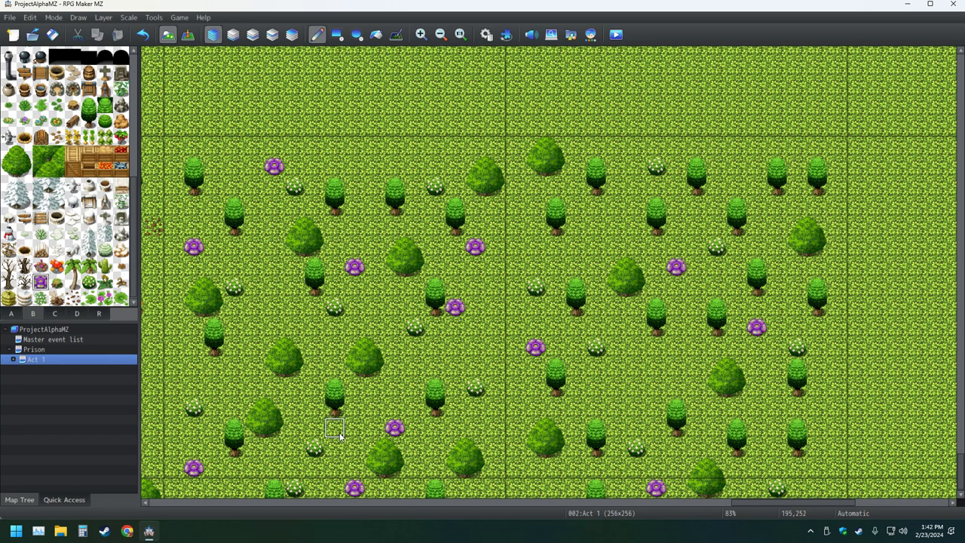
{"action": "left_click", "coordinate": [597, 228]}
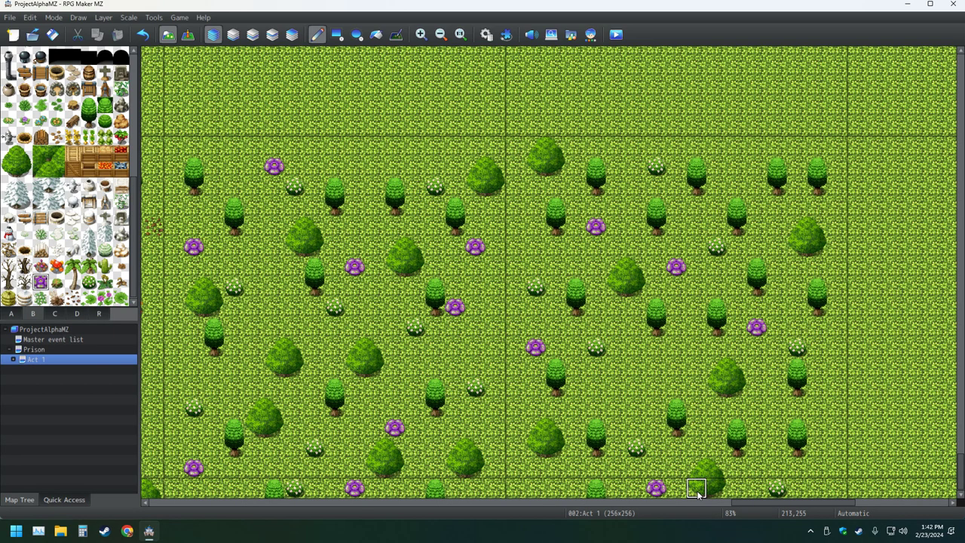
{"action": "key", "text": "ctrl+z"}
{"action": "key", "text": "ctrl+z"}
{"action": "key", "text": "ctrl+z"}
Place three Rafflesia flowers in the eastern section, one south of the middle and two in its northern half, and save the project.
{"action": "left_click", "coordinate": [657, 388]}
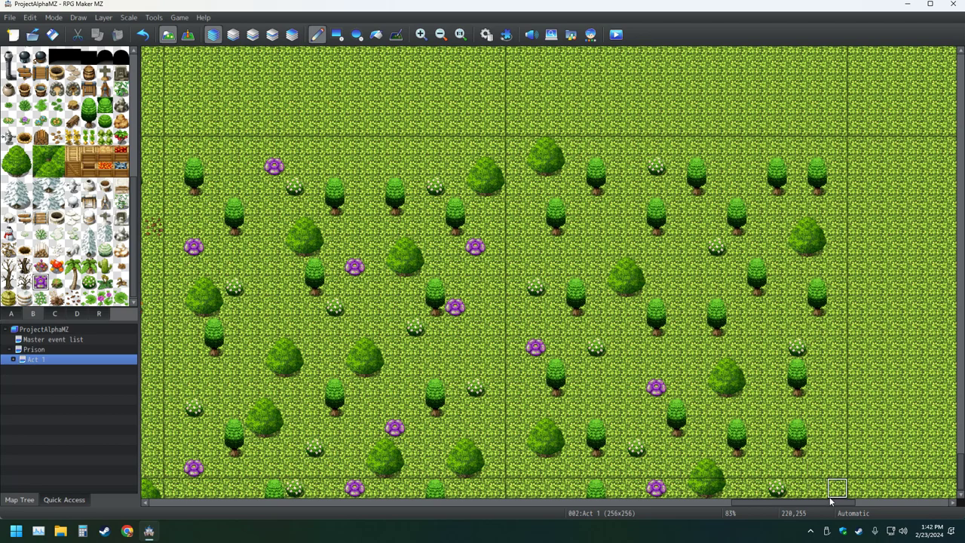
{"action": "left_click", "coordinate": [757, 187]}
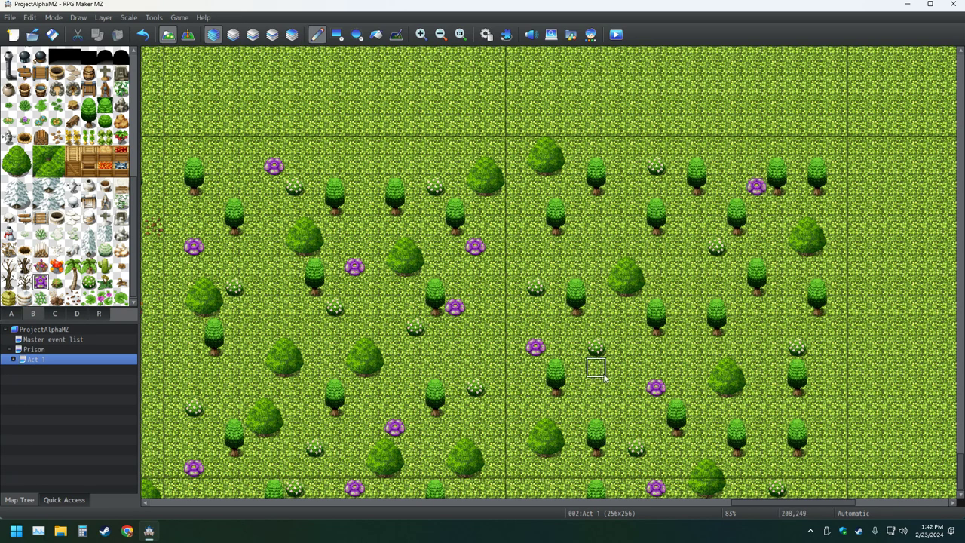
{"action": "left_click", "coordinate": [575, 246]}
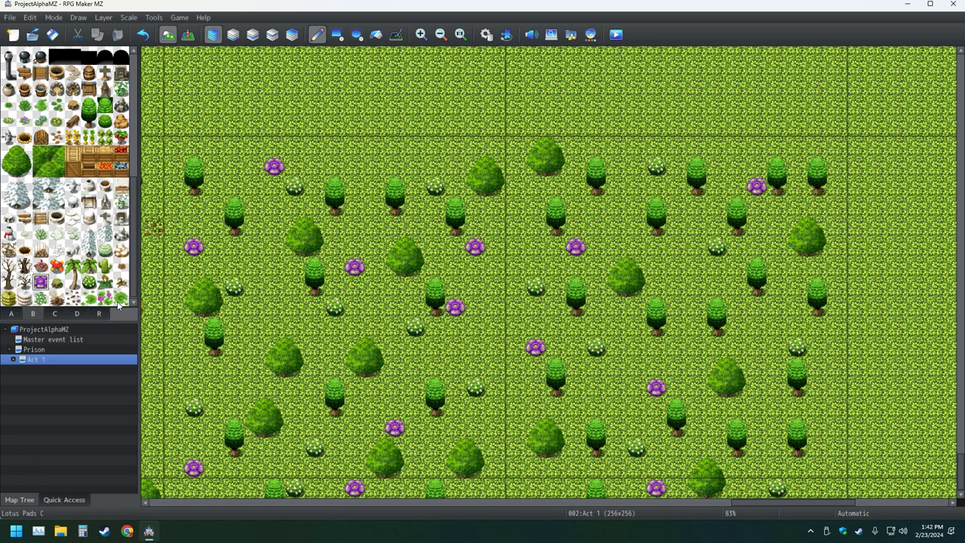
{"action": "left_click", "coordinate": [53, 38]}
Try a Boulder B tile beside the purple flower in the forest's westernmost section next to the fence, and undo it.
{"action": "mouse_move", "coordinate": [453, 340]}
{"action": "middle_mouse_down"}
{"action": "mouse_move", "coordinate": [321, 351]}
{"action": "mouse_move", "coordinate": [482, 350]}
{"action": "mouse_move", "coordinate": [468, 347]}
{"action": "middle_mouse_up"}
{"action": "left_click", "coordinate": [121, 120]}
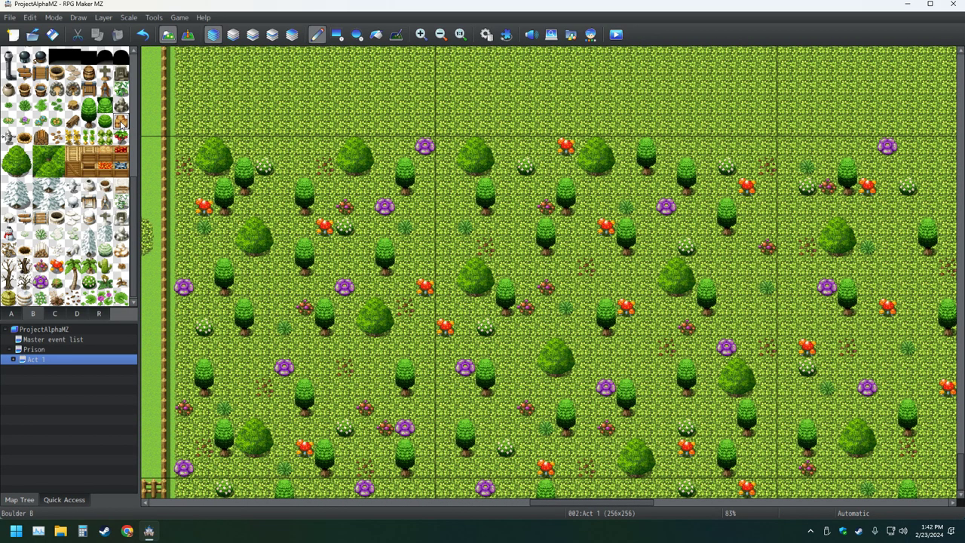
{"action": "left_click", "coordinate": [244, 368]}
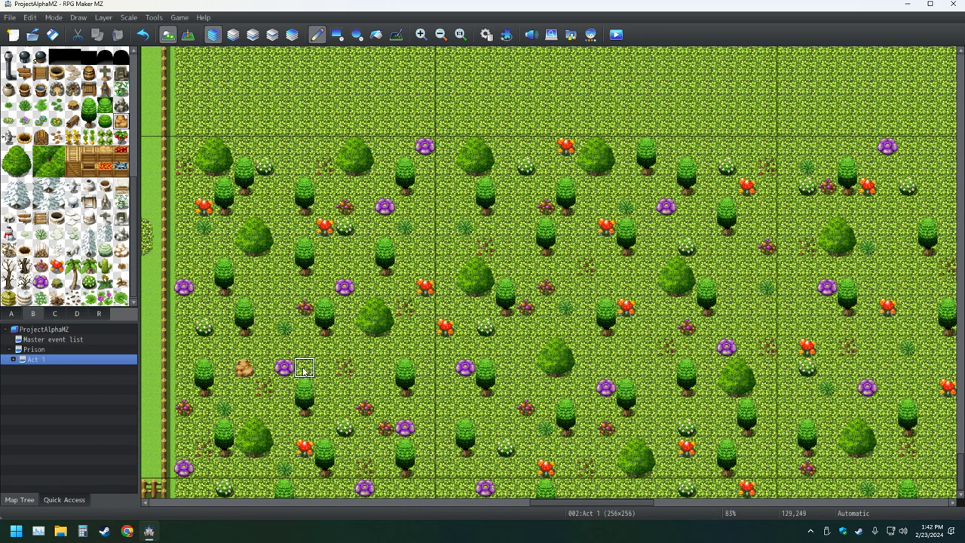
{"action": "left_click", "coordinate": [142, 34]}
Try four grey boulders spread across the forest's westernmost section, and undo these placements.
{"action": "left_click", "coordinate": [120, 104]}
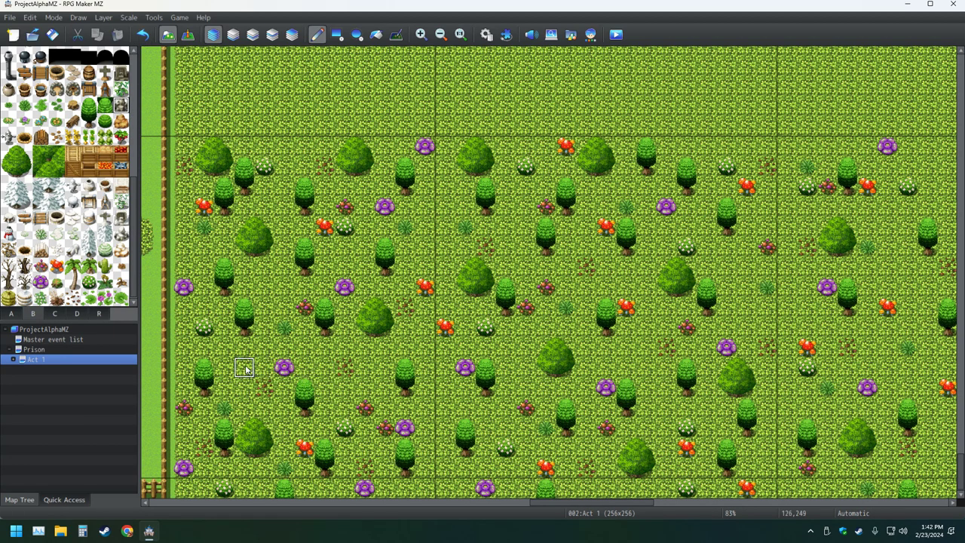
{"action": "left_click", "coordinate": [243, 468]}
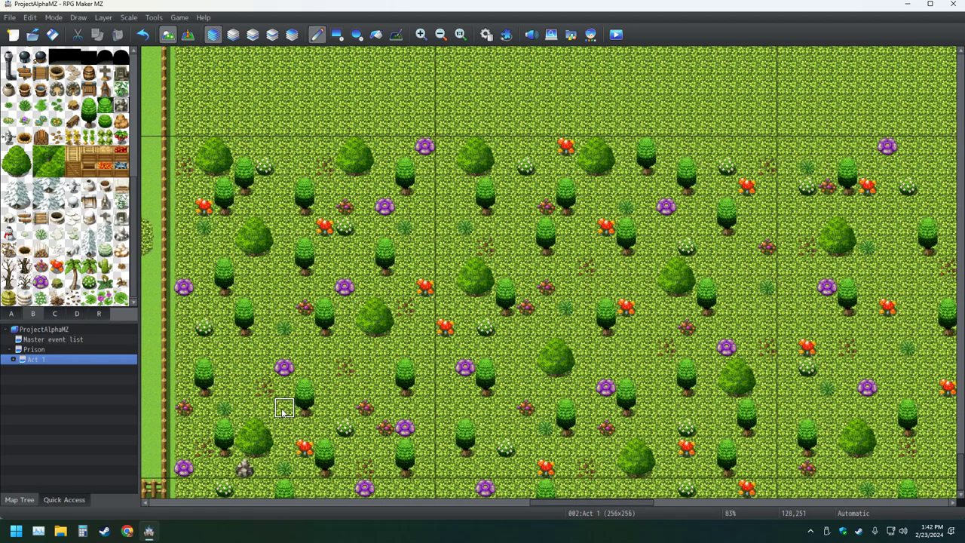
{"action": "left_click", "coordinate": [364, 186]}
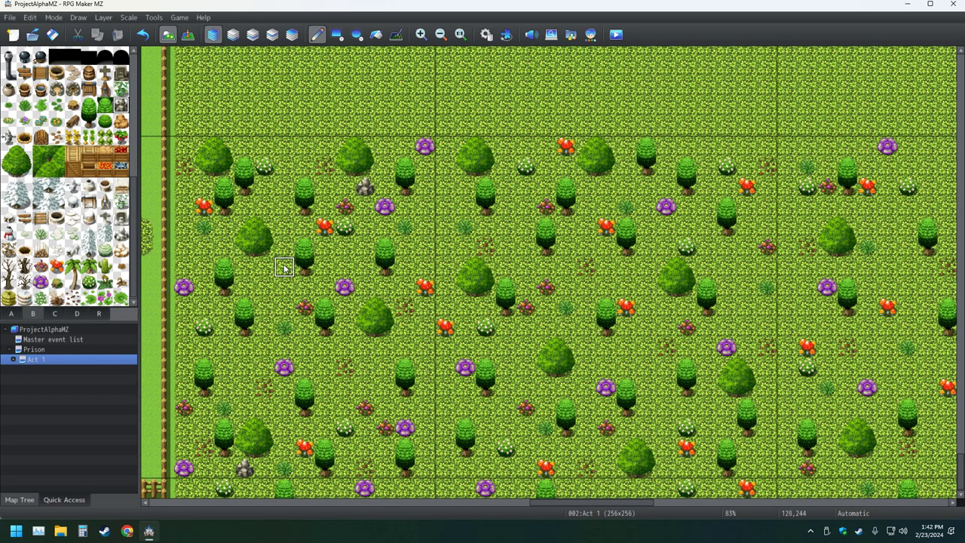
{"action": "left_click", "coordinate": [384, 386]}
{"action": "left_click", "coordinate": [185, 249]}
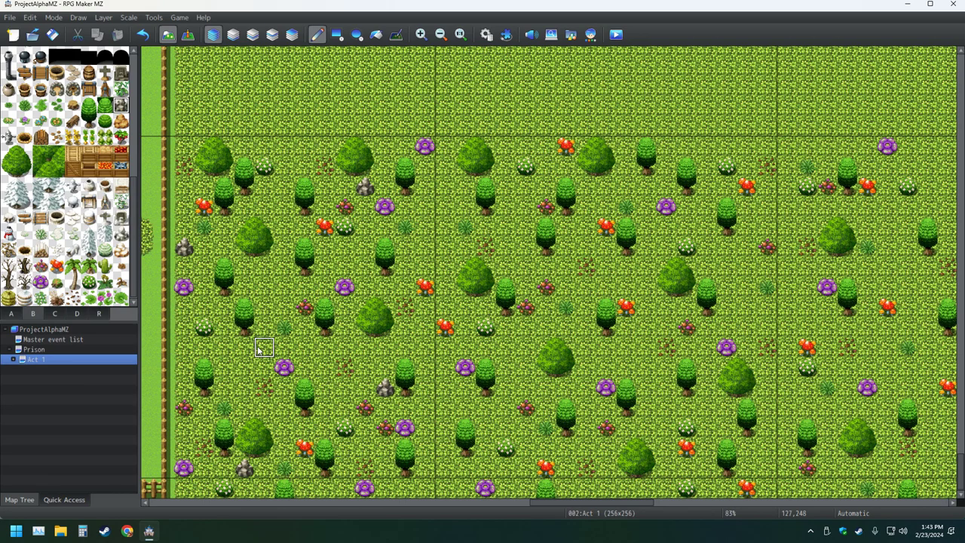
{"action": "left_click", "coordinate": [144, 35]}
{"action": "left_click", "coordinate": [144, 36]}
{"action": "left_click", "coordinate": [144, 36]}
{"action": "left_click", "coordinate": [144, 35]}
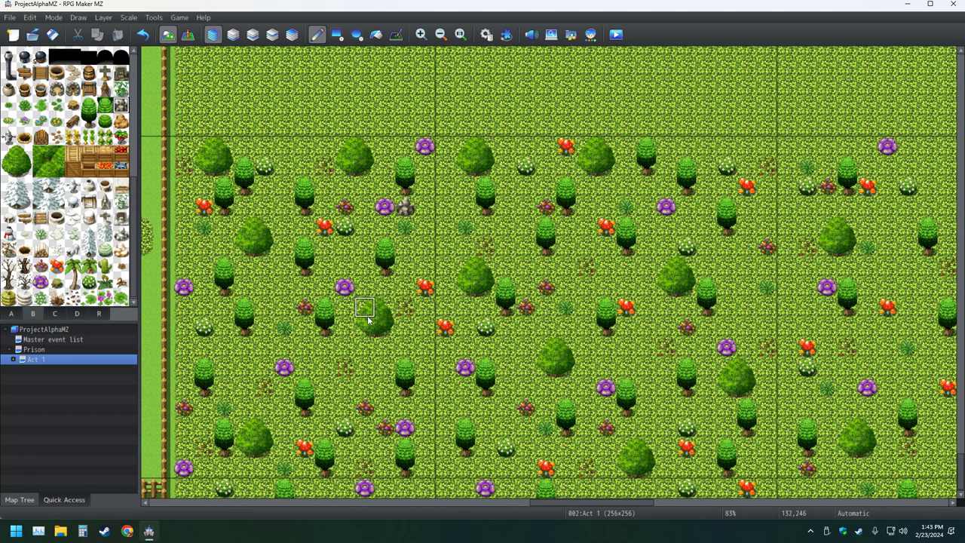
Try a boulder at the western edge of the westernmost section, and undo it together with the boulder placed before it.
{"action": "left_click", "coordinate": [184, 347]}
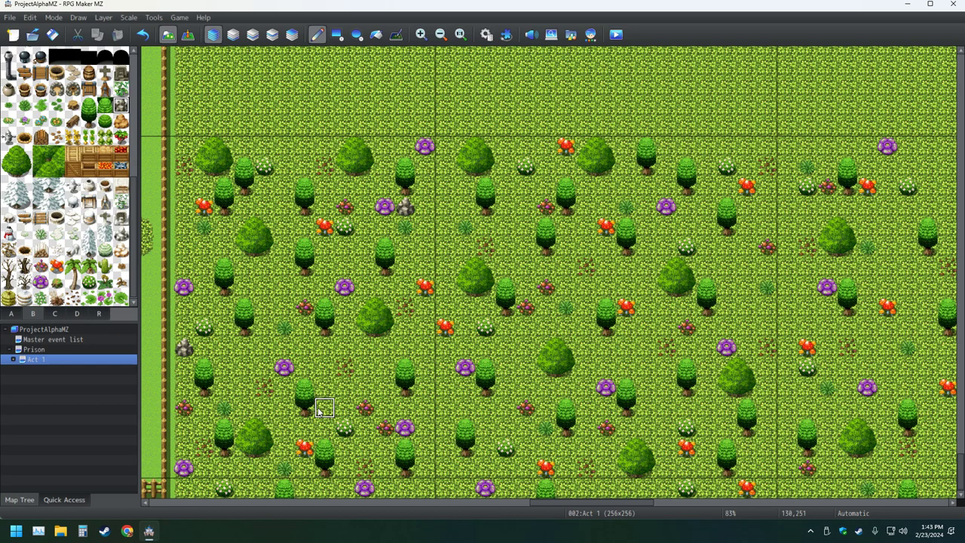
{"action": "left_click", "coordinate": [144, 35]}
{"action": "left_click", "coordinate": [144, 35]}
Place a boulder in the southeast of the westernmost section and two in the second section, northeast and southwest, and save the project.
{"action": "left_click", "coordinate": [386, 388]}
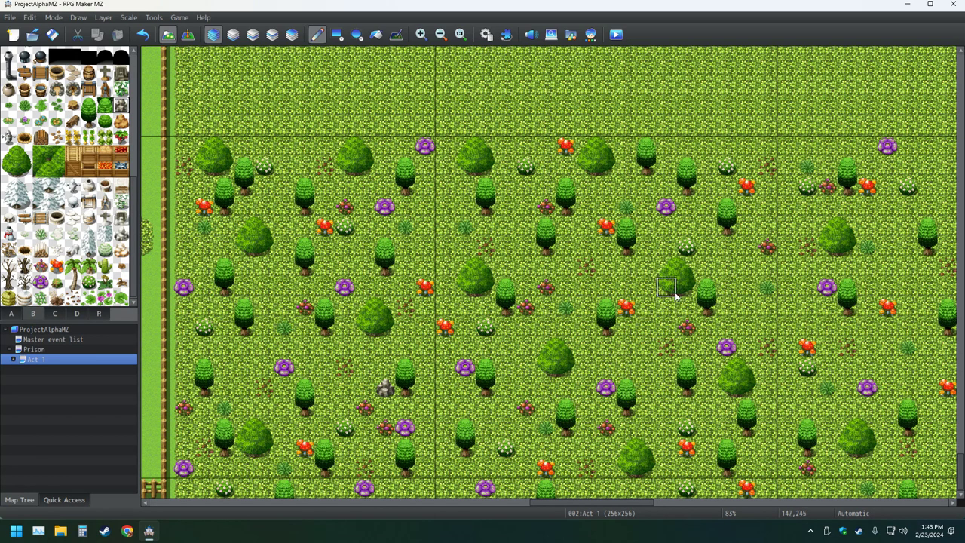
{"action": "left_click", "coordinate": [707, 187]}
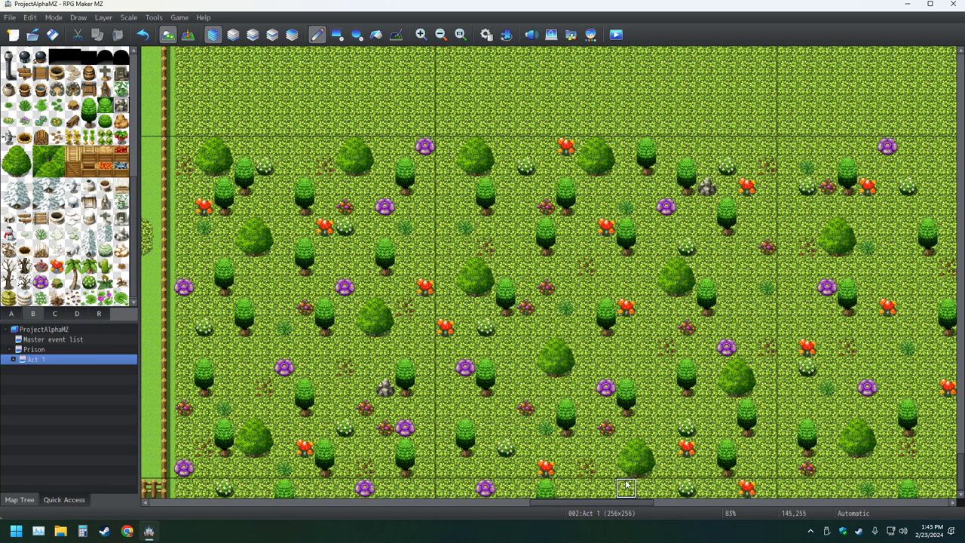
{"action": "left_click", "coordinate": [473, 469]}
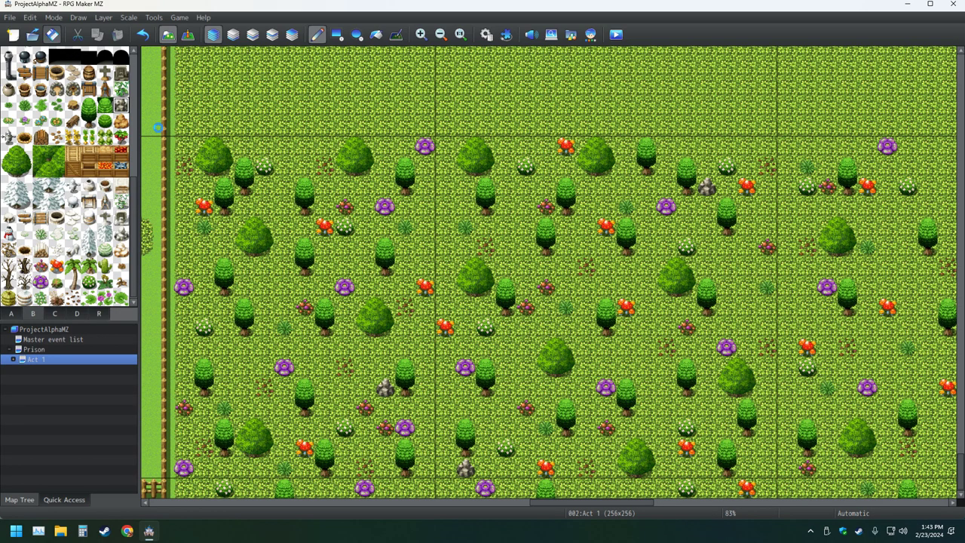
Place two boulders in the third section, one beside the southern purple flower and one near the western edge, and save the project.
{"action": "scroll", "coordinate": [574, 327], "scroll_direction": "right", "scroll_amount": 5, "text": "shift"}
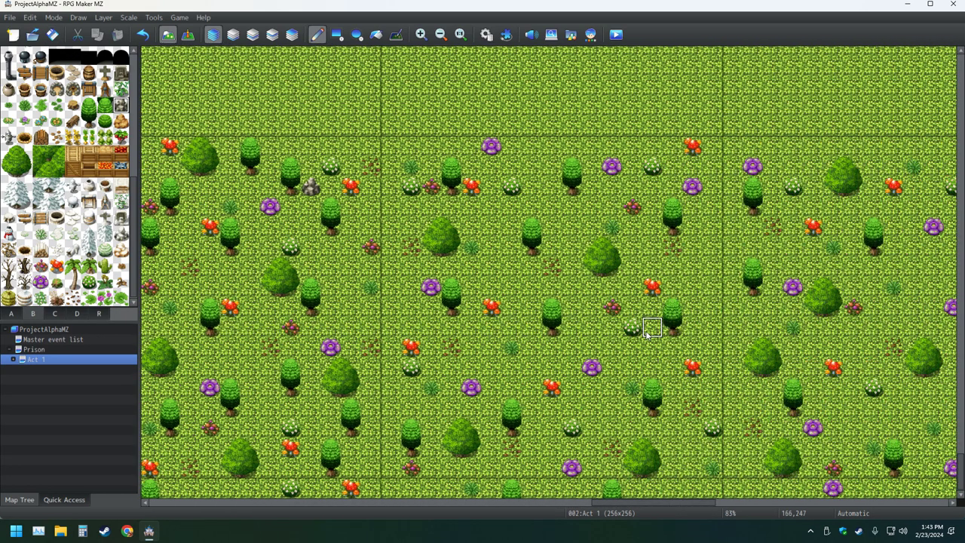
{"action": "left_click", "coordinate": [556, 467]}
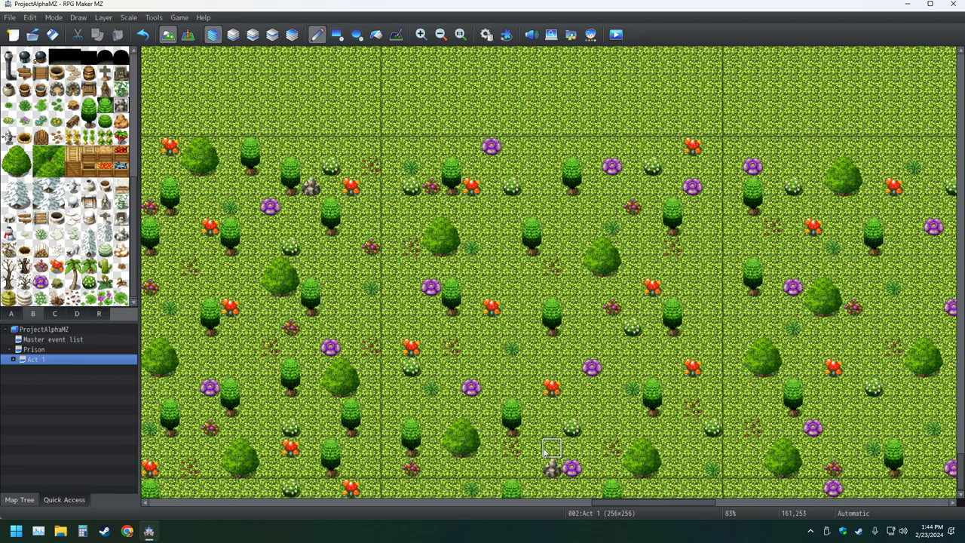
{"action": "left_click", "coordinate": [412, 268]}
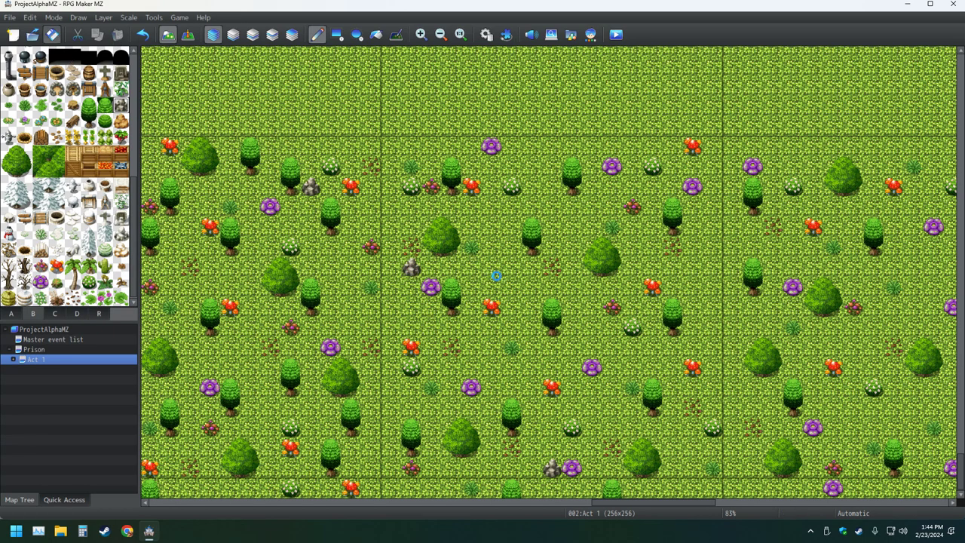
Place two boulders in the fourth section, one south of the upper central purple flower and one near the southeast corner.
{"action": "middle_click", "coordinate": [543, 335]}
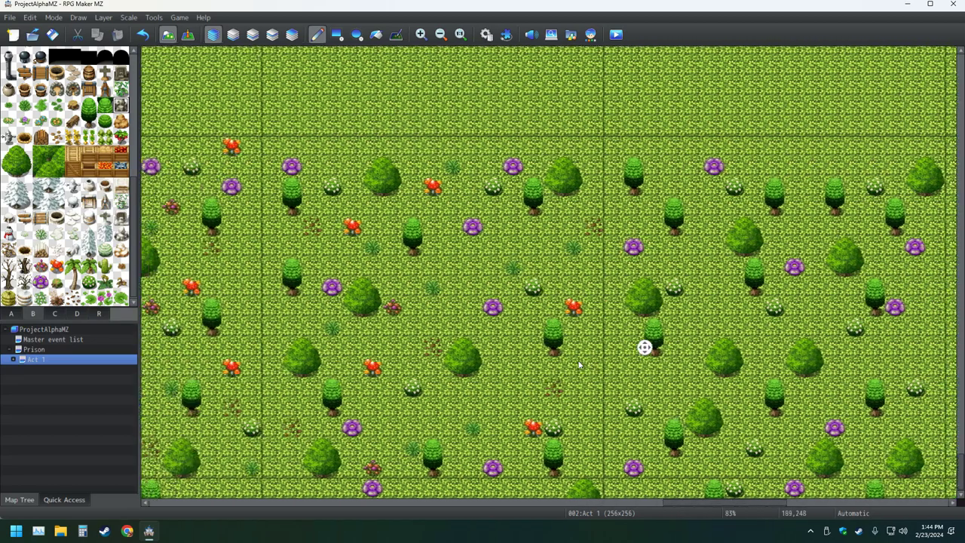
{"action": "middle_click", "coordinate": [613, 353]}
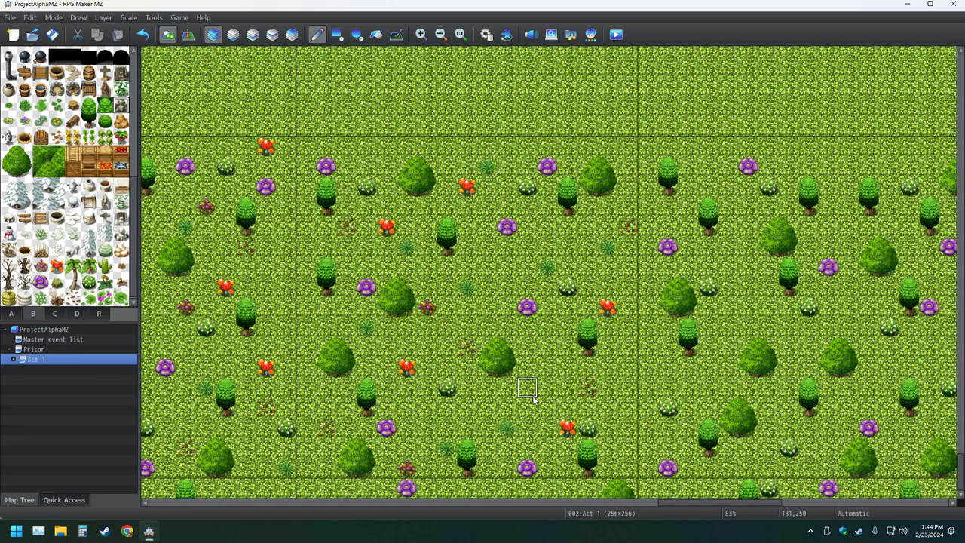
{"action": "left_click", "coordinate": [506, 268]}
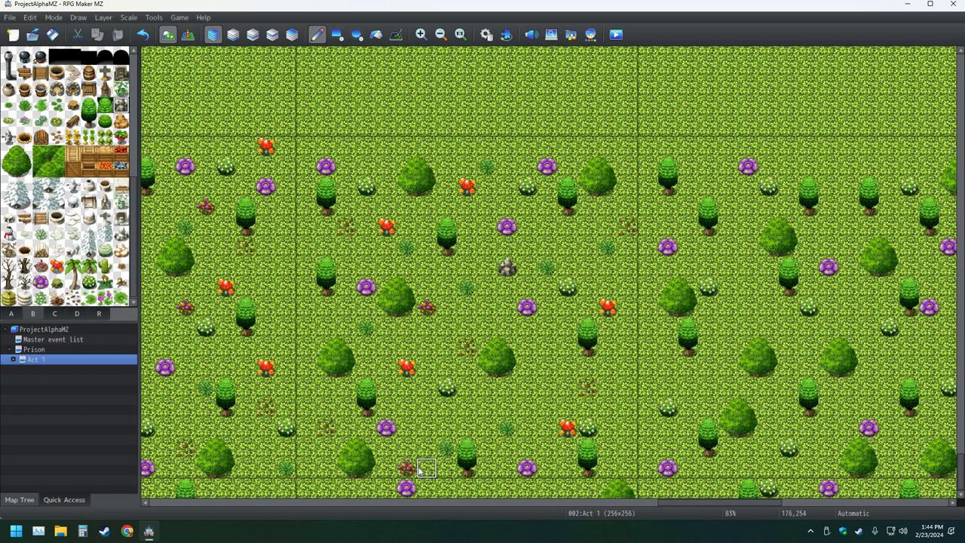
{"action": "left_click", "coordinate": [326, 409]}
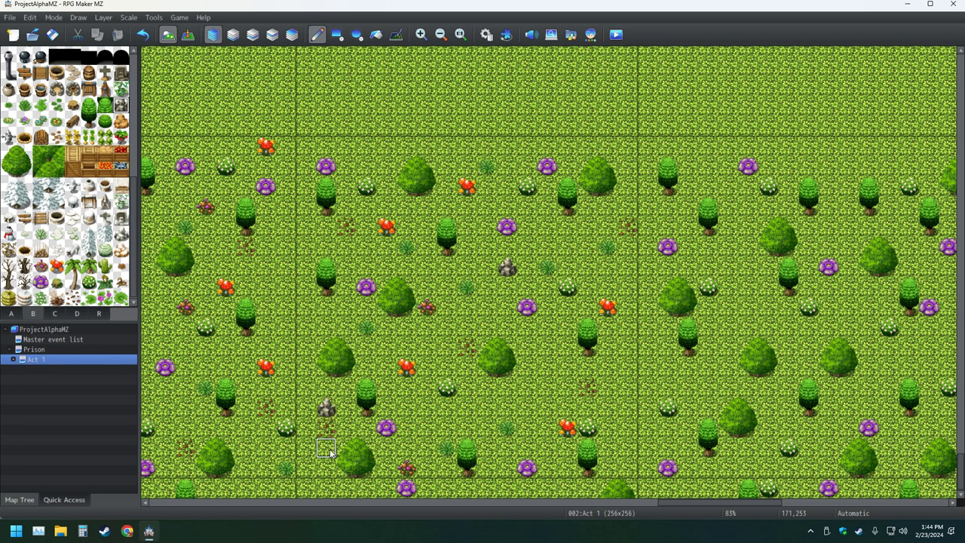
{"action": "key", "text": "ctrl+z"}
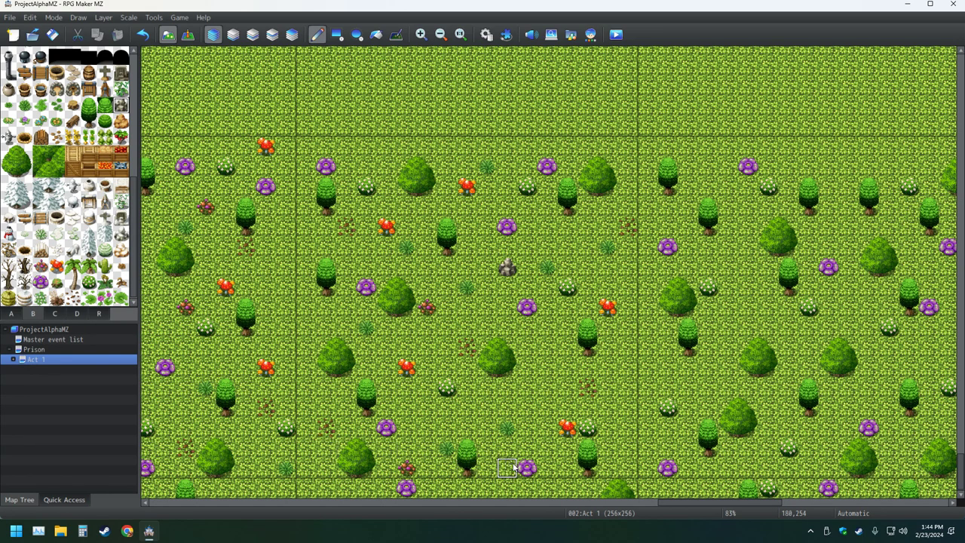
{"action": "left_click", "coordinate": [627, 450]}
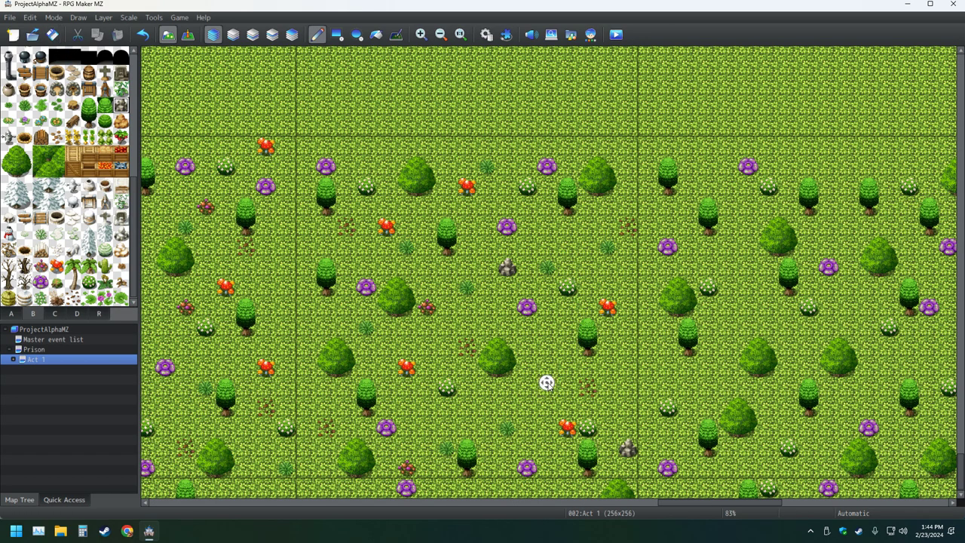
Place two boulders in the fifth section, one in its northwest between the bush and the tree, one by the southeastern bush.
{"action": "scroll", "coordinate": [545, 382], "scroll_direction": "right", "scroll_amount": 4, "text": "shift"}
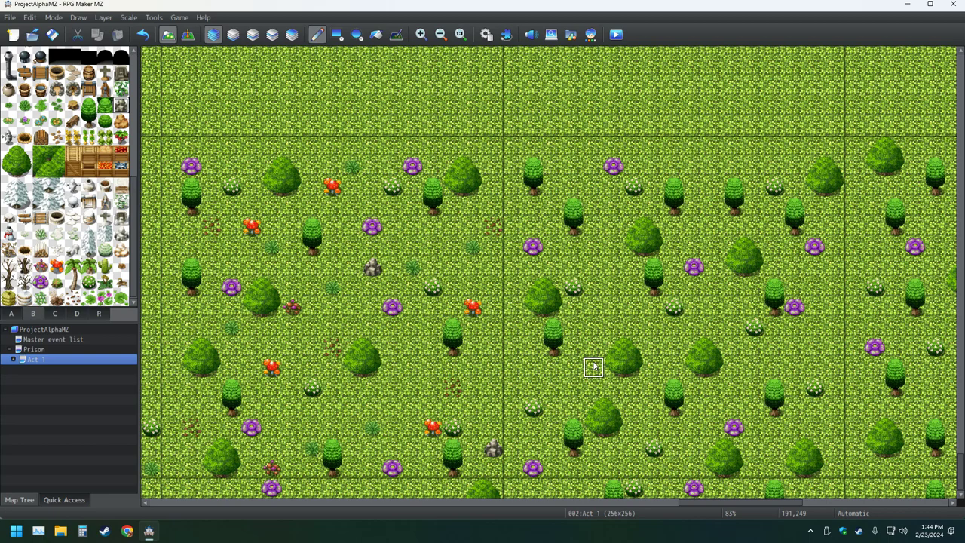
{"action": "middle_click", "coordinate": [570, 358]}
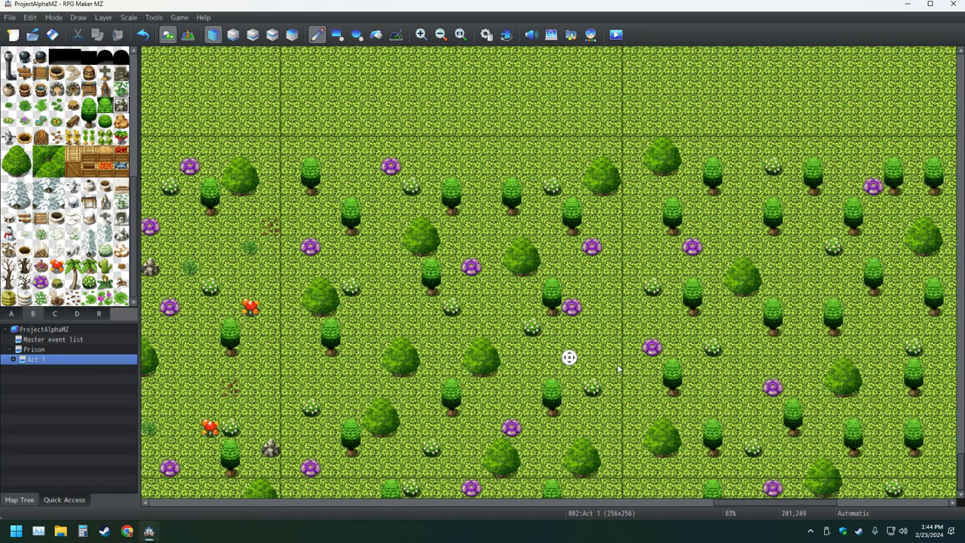
{"action": "middle_click", "coordinate": [617, 370]}
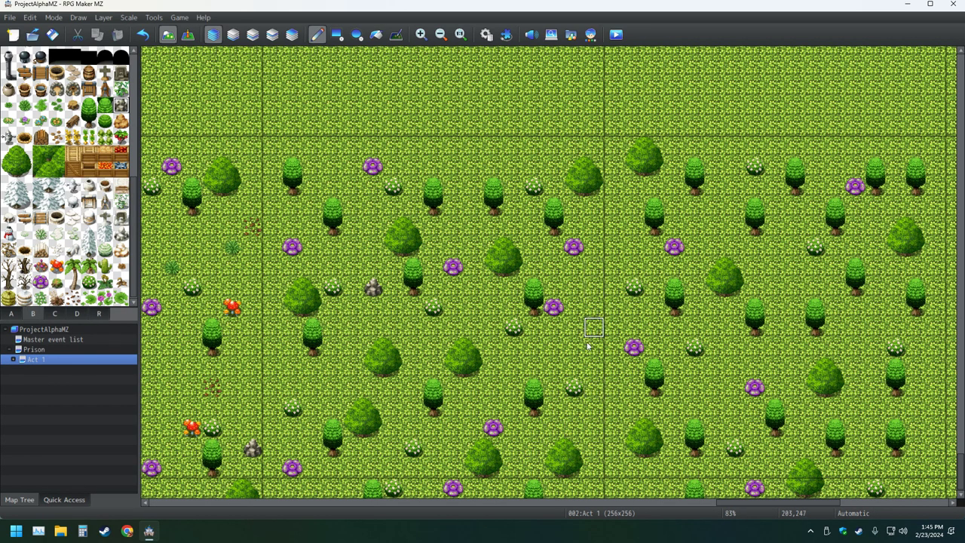
{"action": "left_click", "coordinate": [574, 446]}
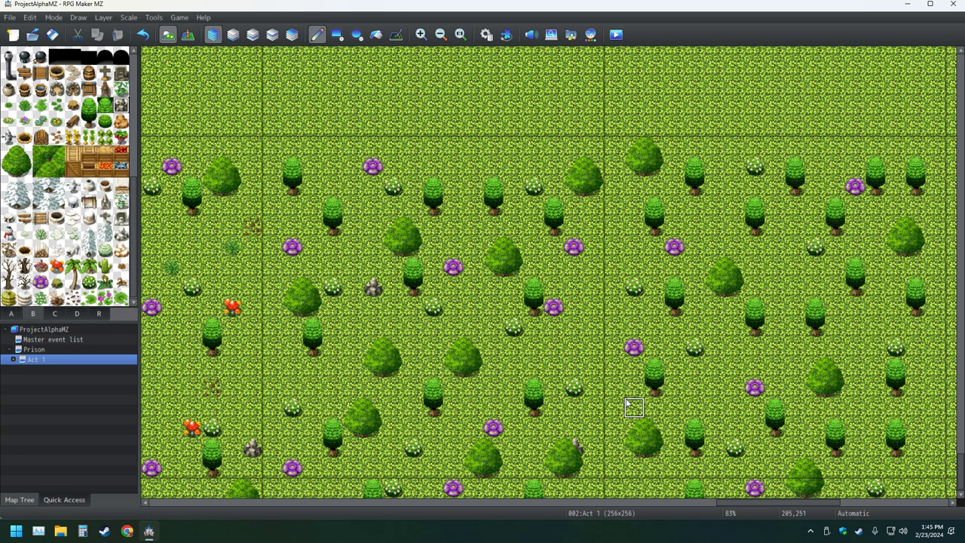
Place four red flowers in the fifth section, two in its southern half, one at the north and one in the northwest.
{"action": "scroll", "coordinate": [633, 399], "scroll_direction": "right", "scroll_amount": 3}
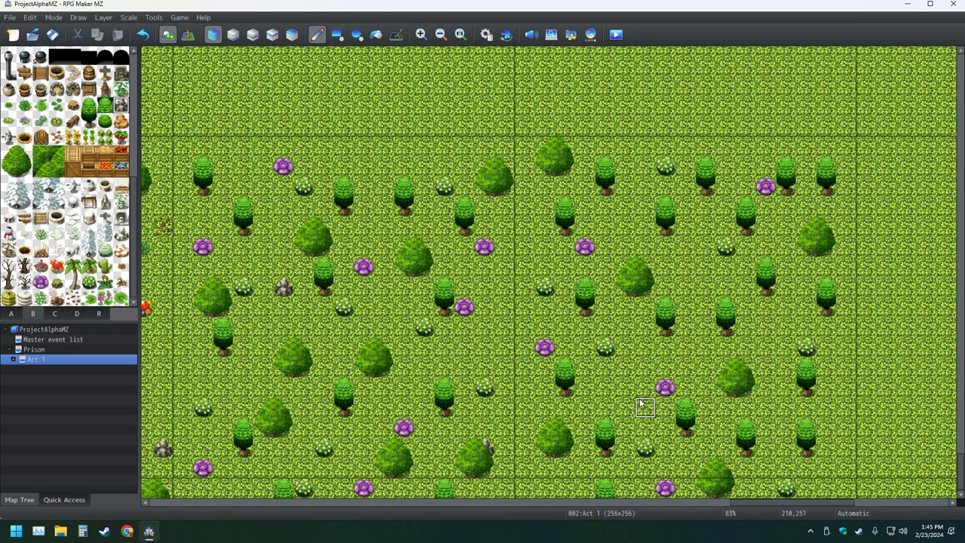
{"action": "left_click", "coordinate": [57, 266]}
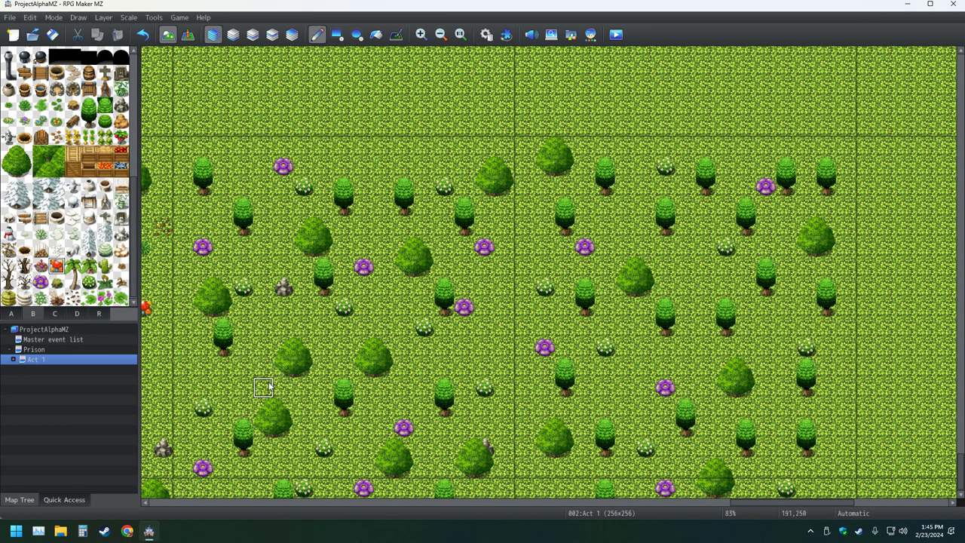
{"action": "left_click", "coordinate": [223, 388]}
{"action": "left_click", "coordinate": [404, 388]}
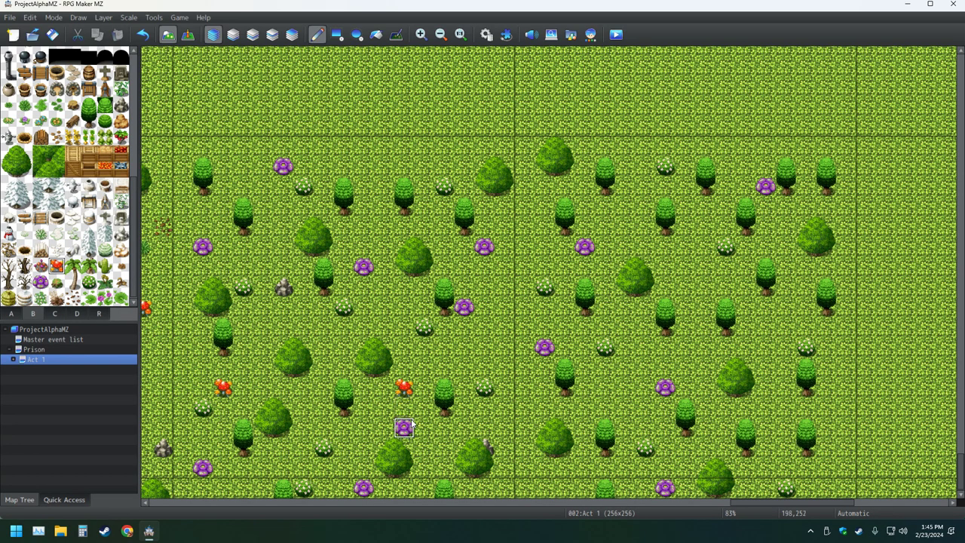
{"action": "left_click", "coordinate": [361, 166]}
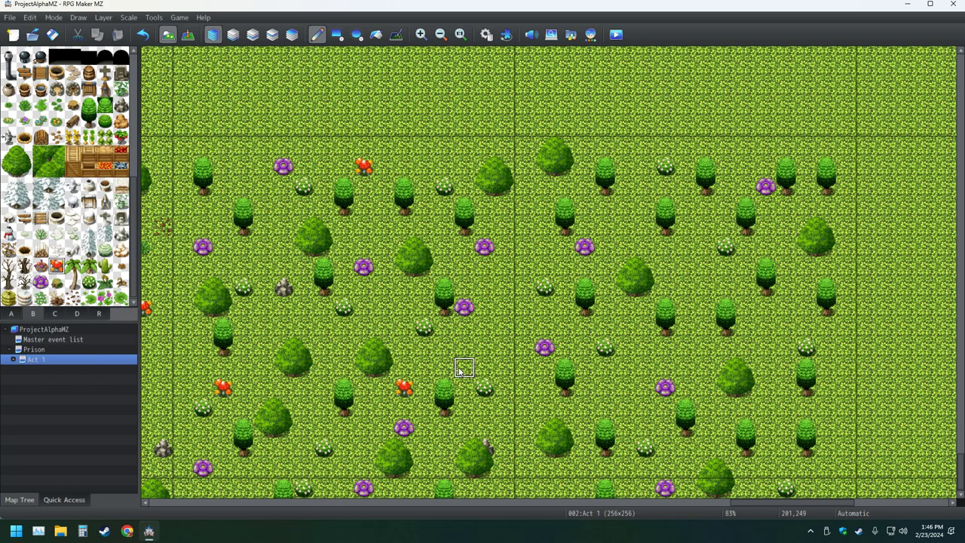
{"action": "left_click", "coordinate": [202, 207]}
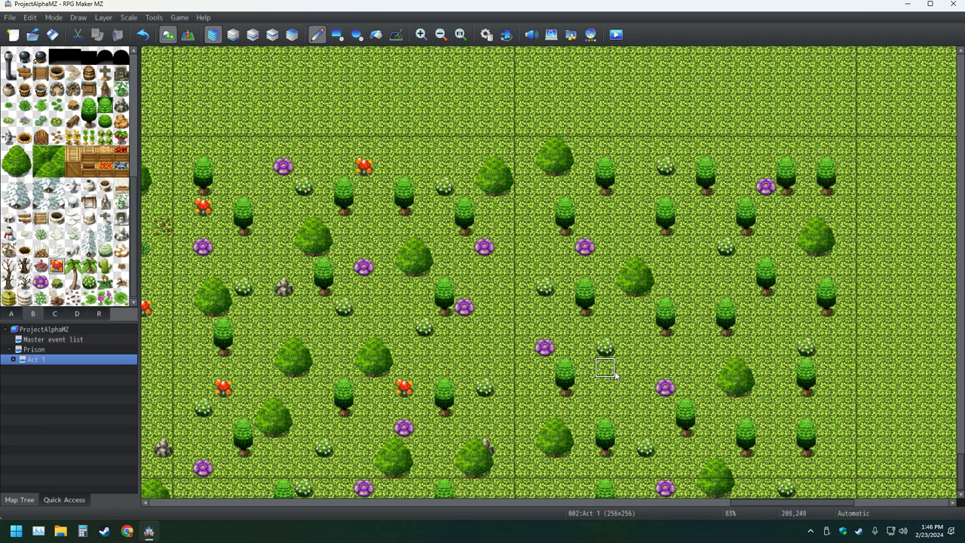
Place five red flowers in the easternmost forest section, one in the south, one in the east and three along the north.
{"action": "left_click", "coordinate": [625, 407]}
{"action": "left_click", "coordinate": [786, 306]}
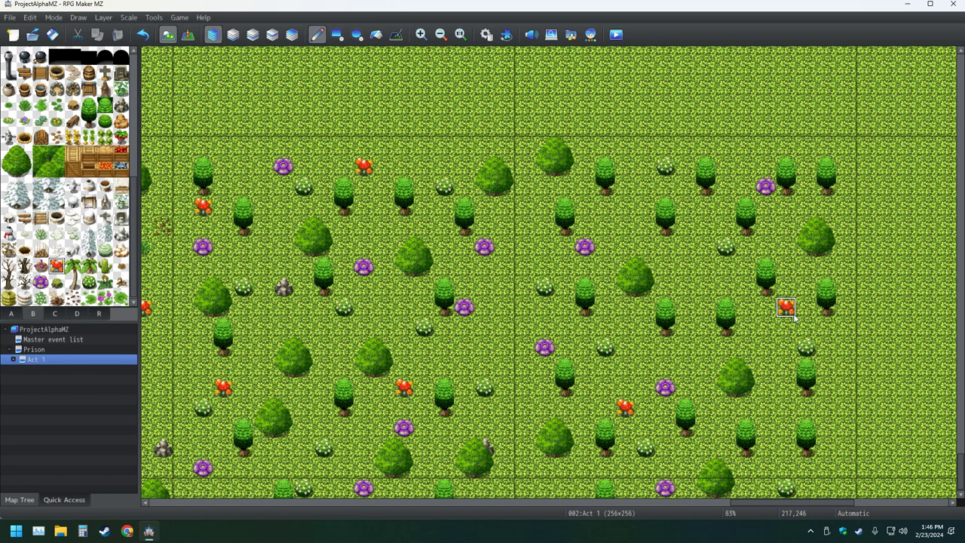
{"action": "left_click", "coordinate": [525, 205]}
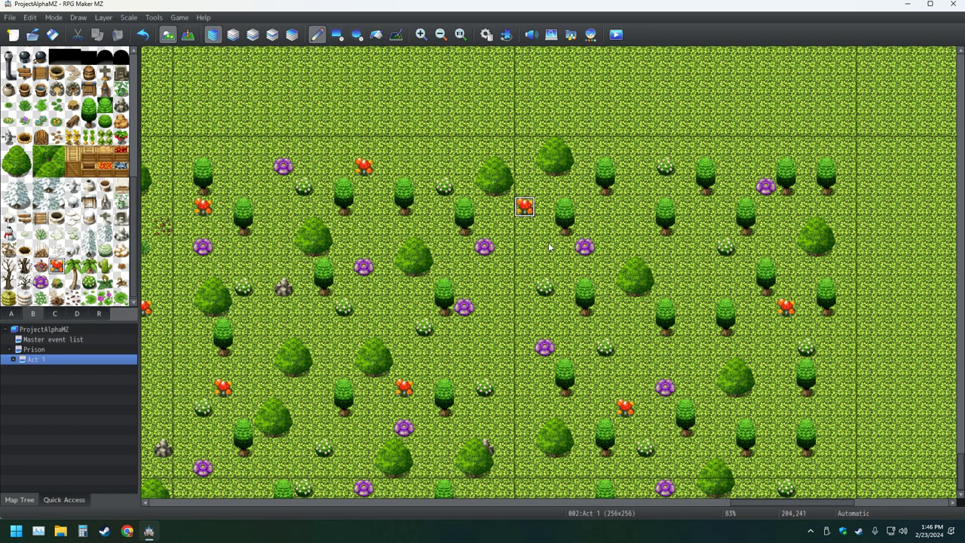
{"action": "left_click", "coordinate": [847, 166]}
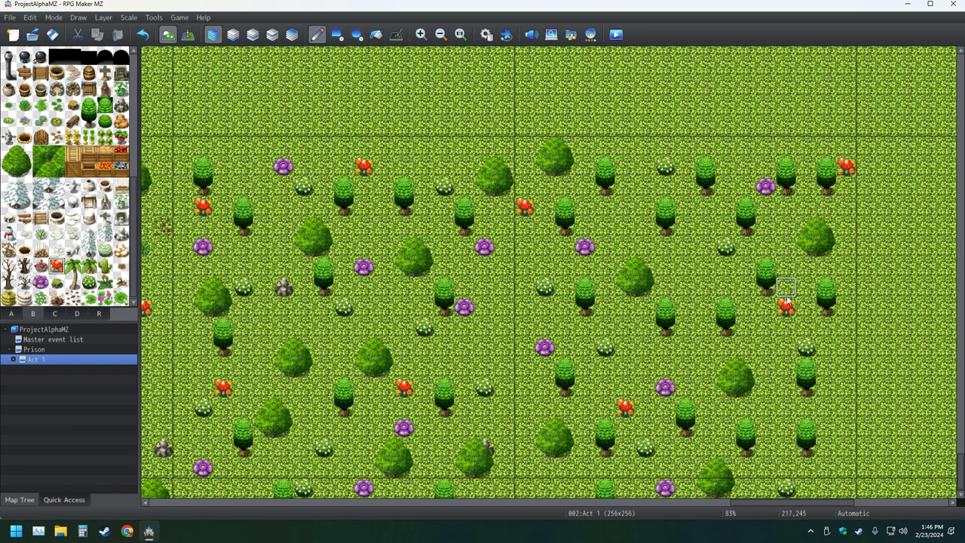
{"action": "left_click", "coordinate": [665, 146]}
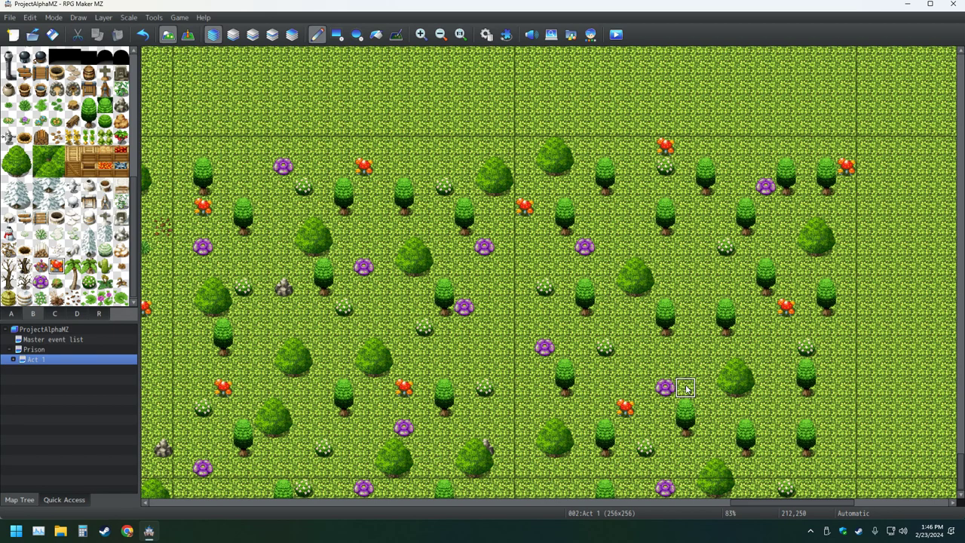
Scatter six small brown ground-litter tiles across the fifth section, two in the north, one in the middle and three in the south, and save.
{"action": "left_click", "coordinate": [73, 298]}
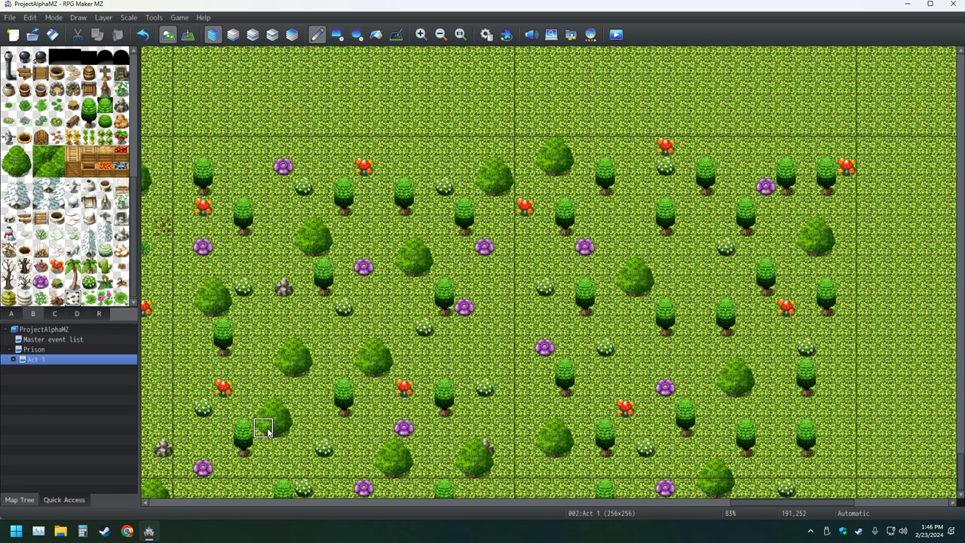
{"action": "left_click", "coordinate": [263, 368]}
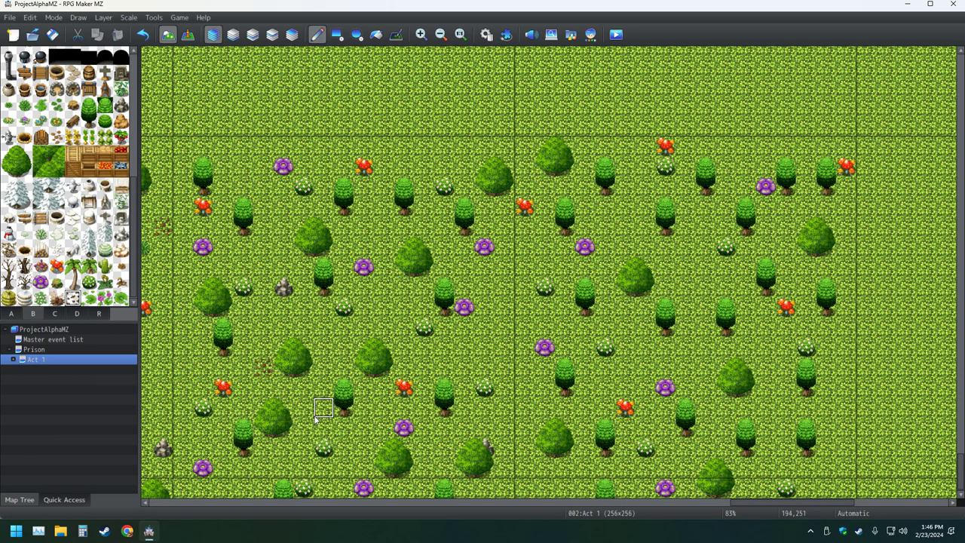
{"action": "left_click", "coordinate": [444, 166]}
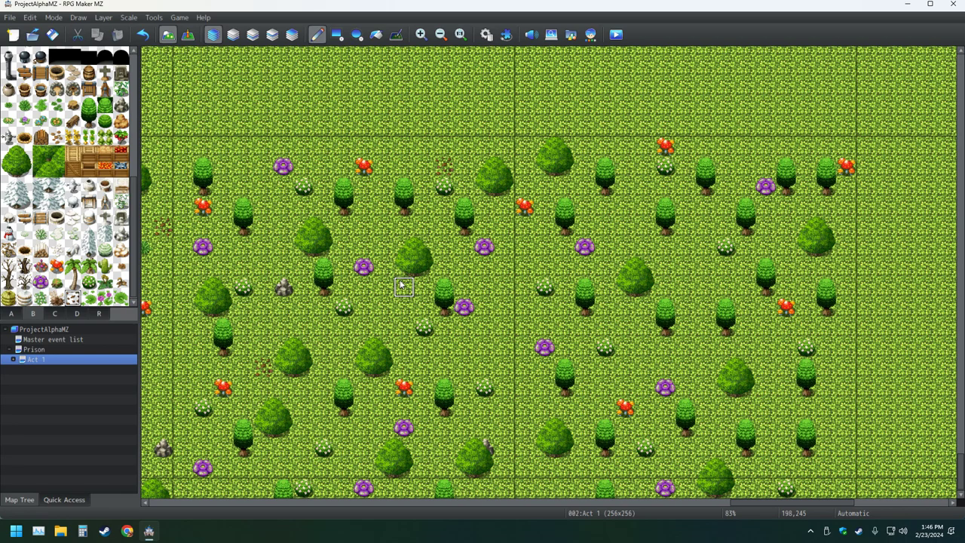
{"action": "left_click", "coordinate": [486, 367]}
{"action": "left_click", "coordinate": [282, 448]}
{"action": "left_click", "coordinate": [263, 167]}
{"action": "left_click", "coordinate": [384, 307]}
{"action": "left_click", "coordinate": [52, 34]}
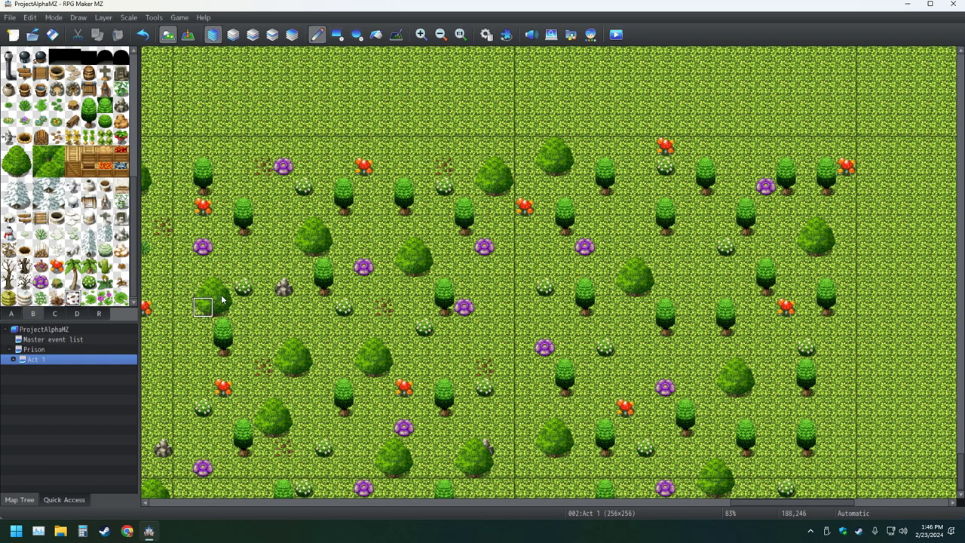
Scatter four small brown ground-litter tiles across the easternmost forest section and save the project.
{"action": "left_click", "coordinate": [706, 347]}
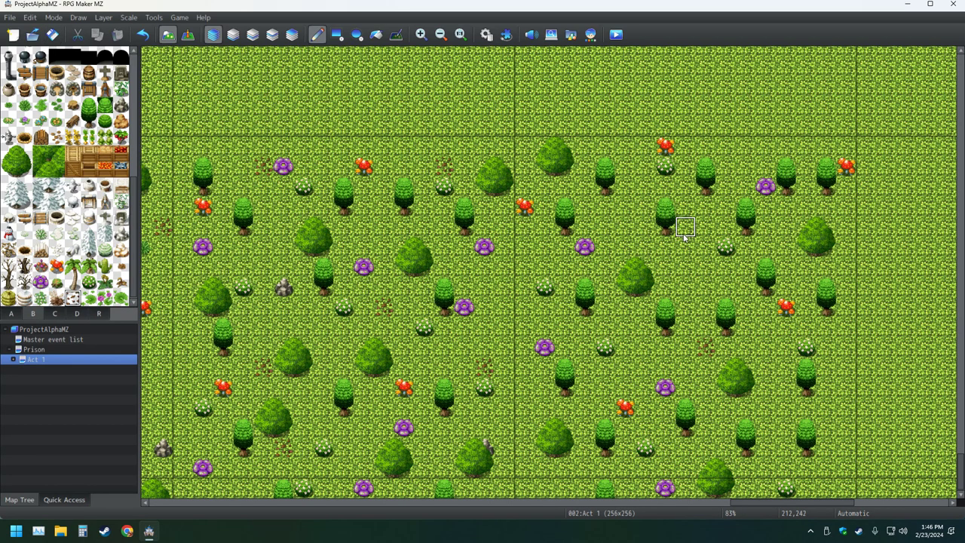
{"action": "left_click", "coordinate": [632, 234]}
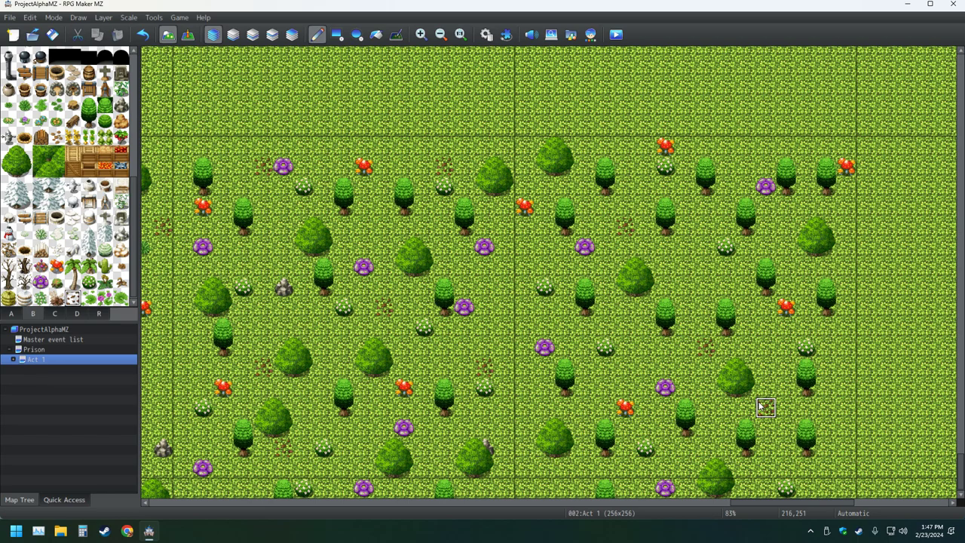
{"action": "left_click", "coordinate": [763, 407]}
{"action": "left_click", "coordinate": [525, 330]}
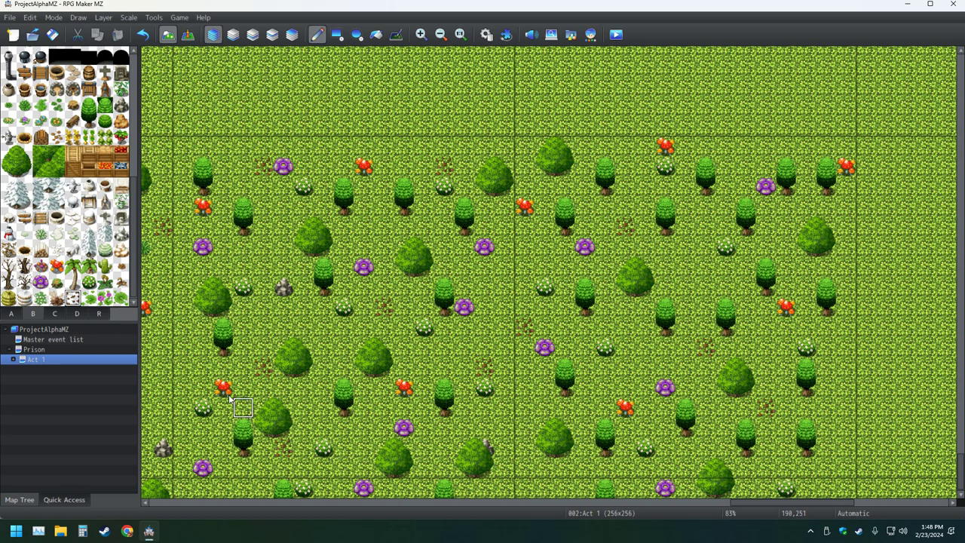
{"action": "key", "text": "ctrl+s"}
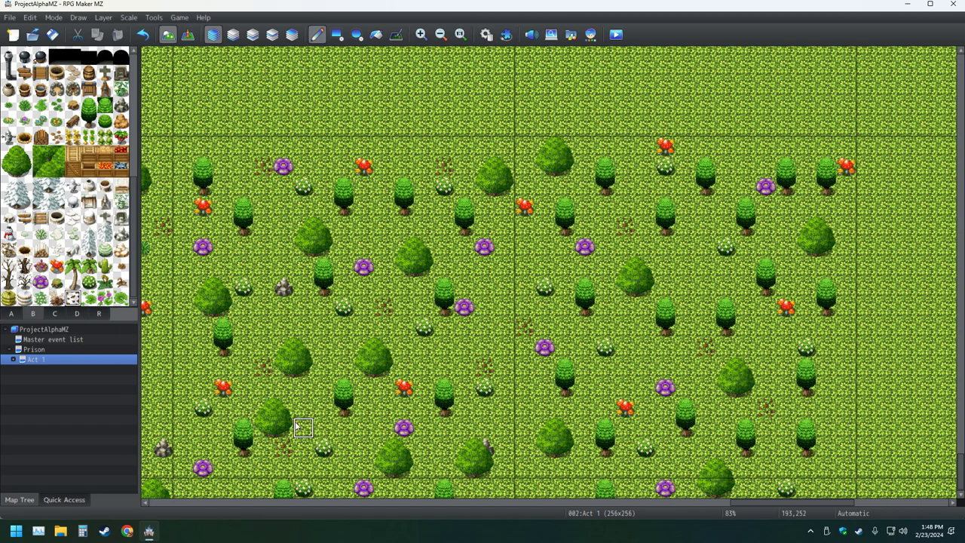
Place three small dark-red plants across the middle of the fifth forest section, two in the west and one in the east.
{"action": "left_click", "coordinate": [40, 265]}
{"action": "left_click", "coordinate": [281, 330]}
{"action": "left_click", "coordinate": [483, 347]}
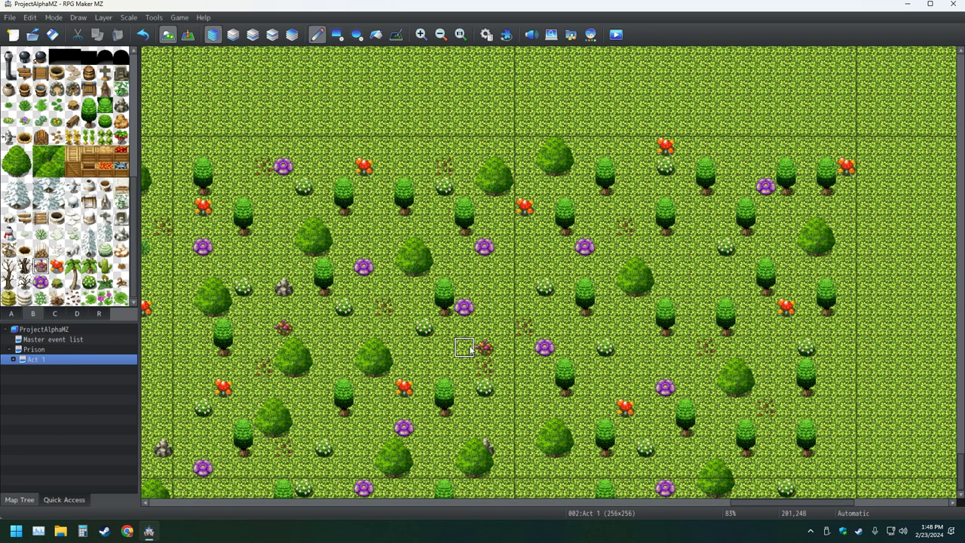
{"action": "left_click", "coordinate": [203, 367]}
Scatter five small dark-red plants across the sixth forest section, add one in the fifth section's north, and save the project.
{"action": "left_click", "coordinate": [706, 286]}
{"action": "left_click", "coordinate": [545, 408]}
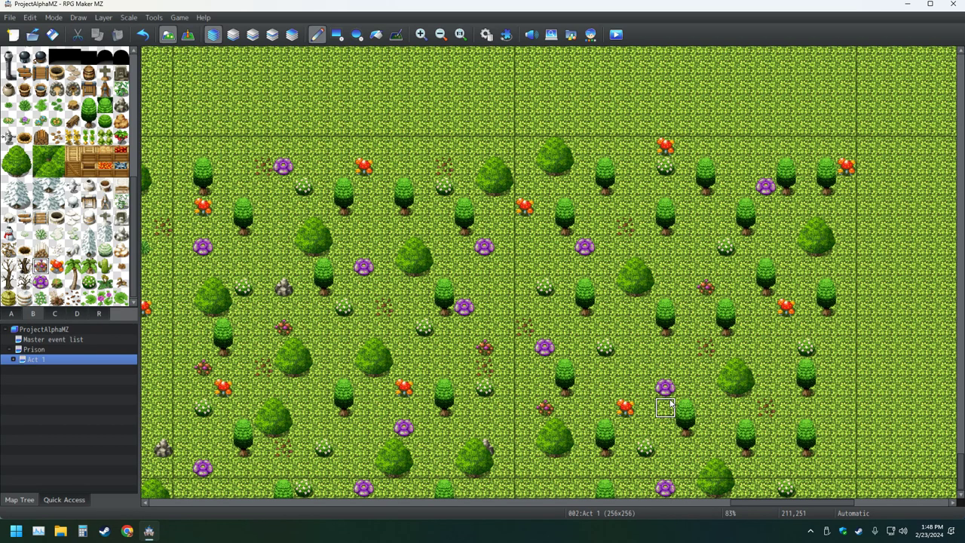
{"action": "left_click", "coordinate": [765, 146]}
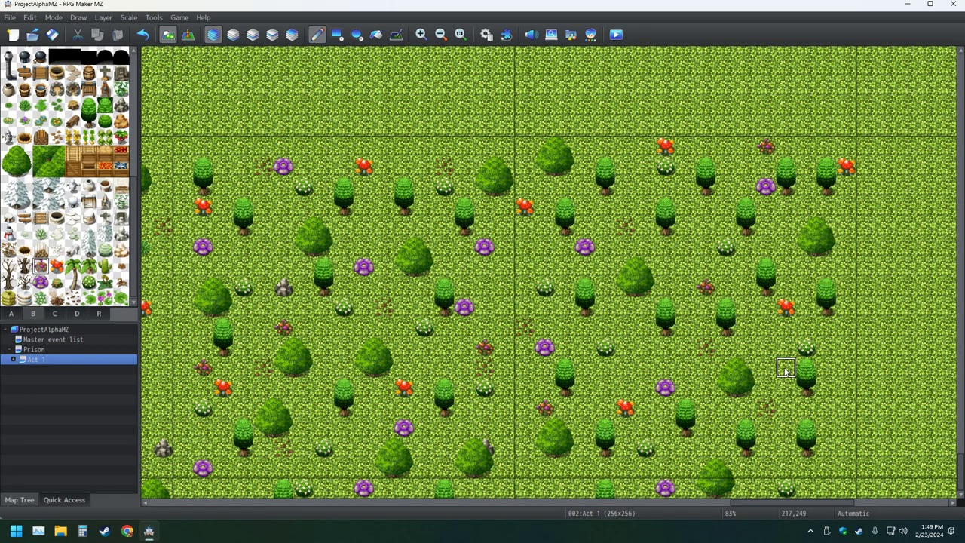
{"action": "left_click", "coordinate": [827, 467]}
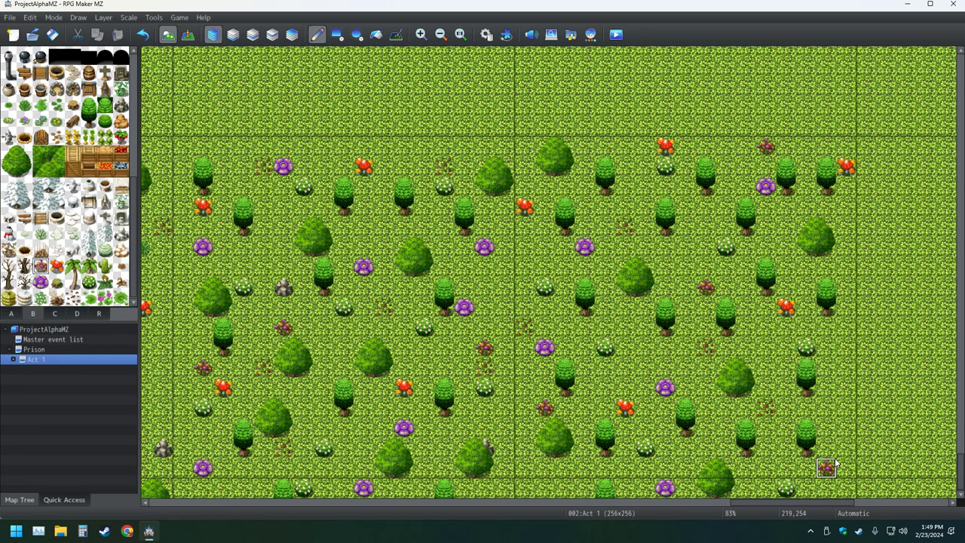
{"action": "left_click", "coordinate": [585, 185]}
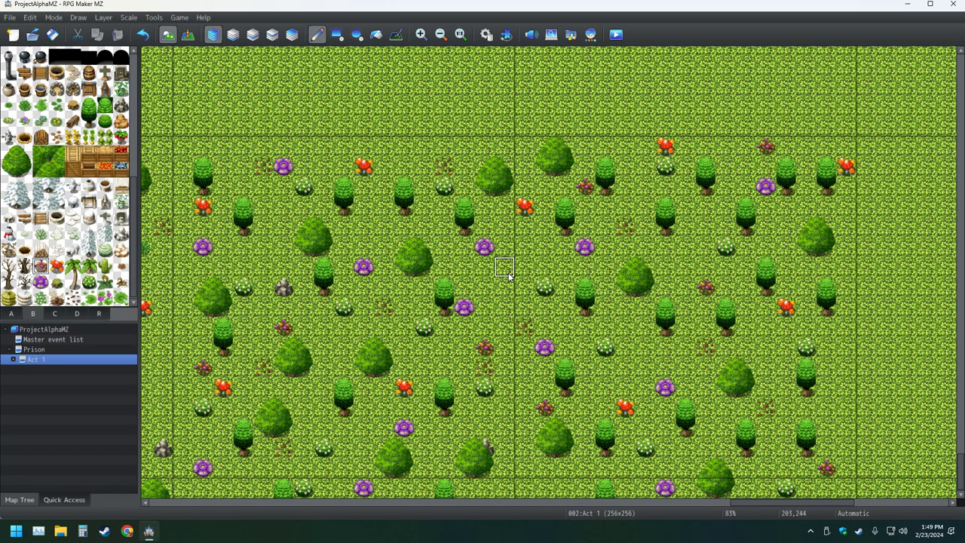
{"action": "left_click", "coordinate": [285, 227]}
{"action": "key", "text": "ctrl+s"}
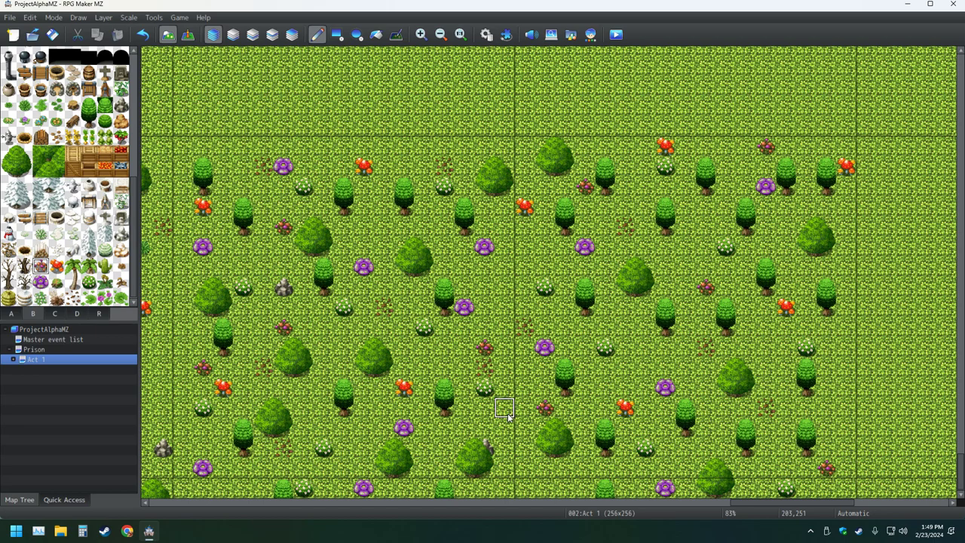
Scatter fifteen narrow two-tile-high green trees across the empty section directly east of the decorated forest.
{"action": "middle_click", "coordinate": [507, 415]}
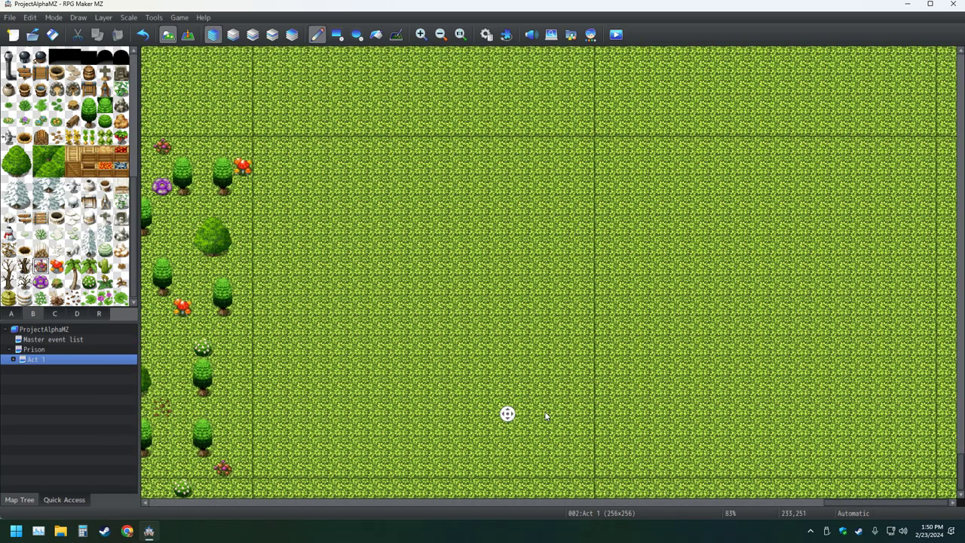
{"action": "middle_click", "coordinate": [544, 412]}
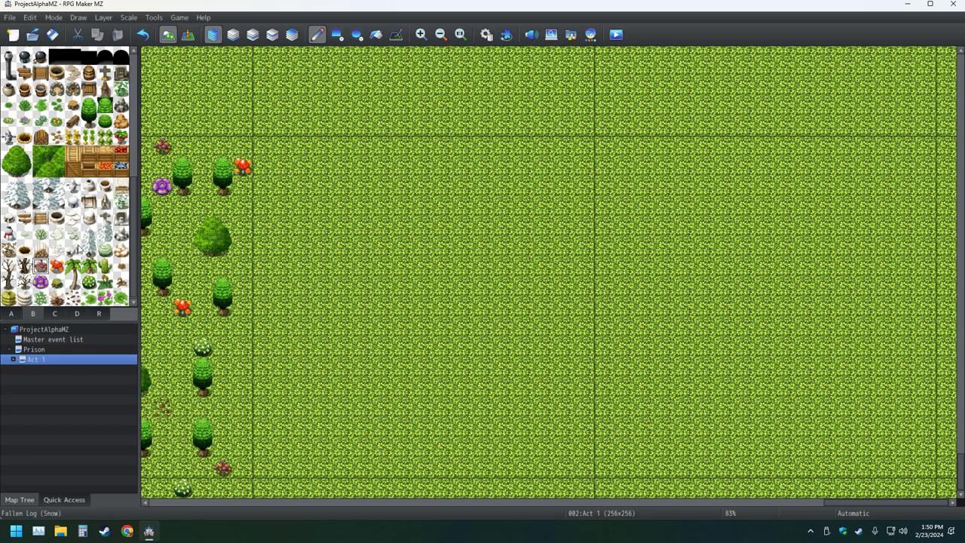
{"action": "scroll", "coordinate": [90, 249], "scroll_direction": "up", "scroll_amount": 1}
{"action": "scroll", "coordinate": [90, 249], "scroll_direction": "down", "scroll_amount": 1}
{"action": "left_click_drag", "start_coordinate": [89, 122], "coordinate": [89, 104]}
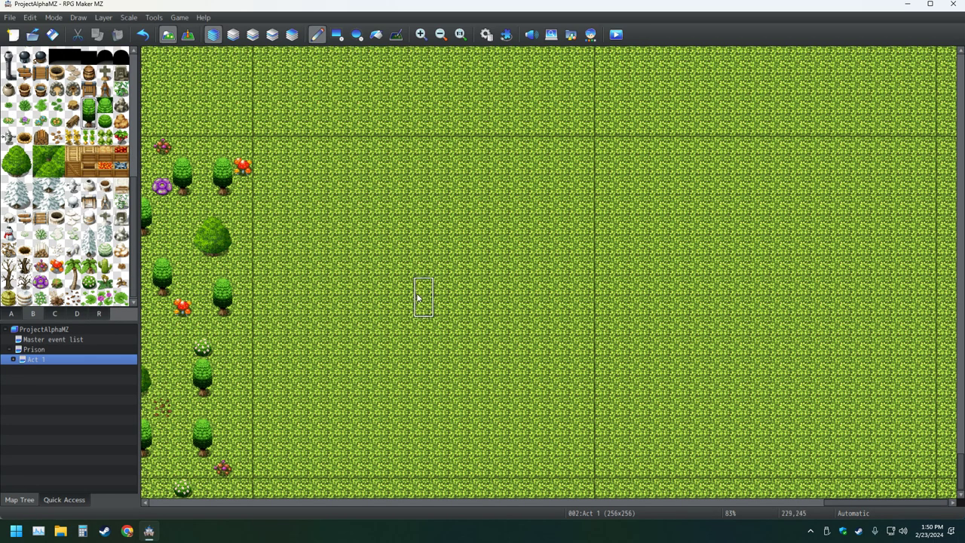
{"action": "left_click", "coordinate": [564, 188]}
{"action": "left_click", "coordinate": [384, 347]}
{"action": "left_click", "coordinate": [323, 226]}
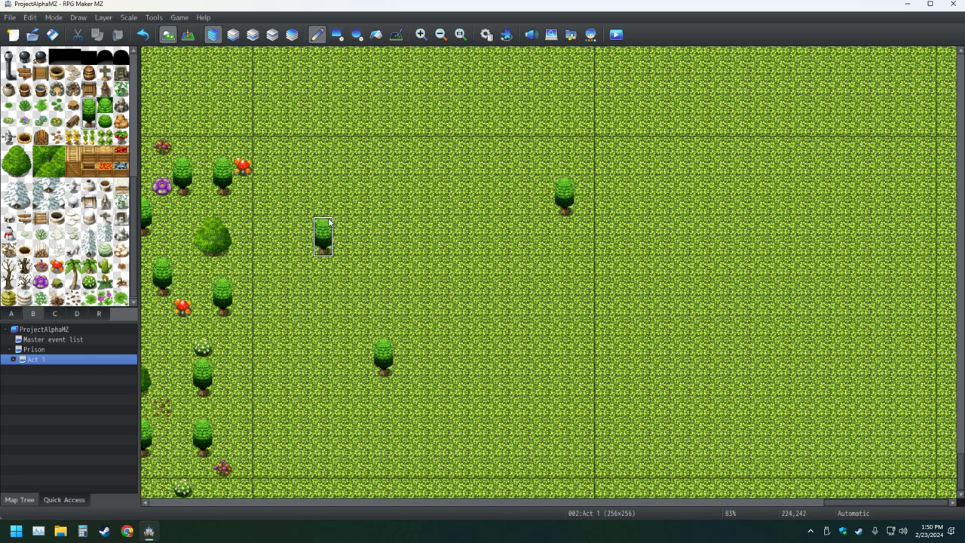
{"action": "left_click", "coordinate": [544, 428]}
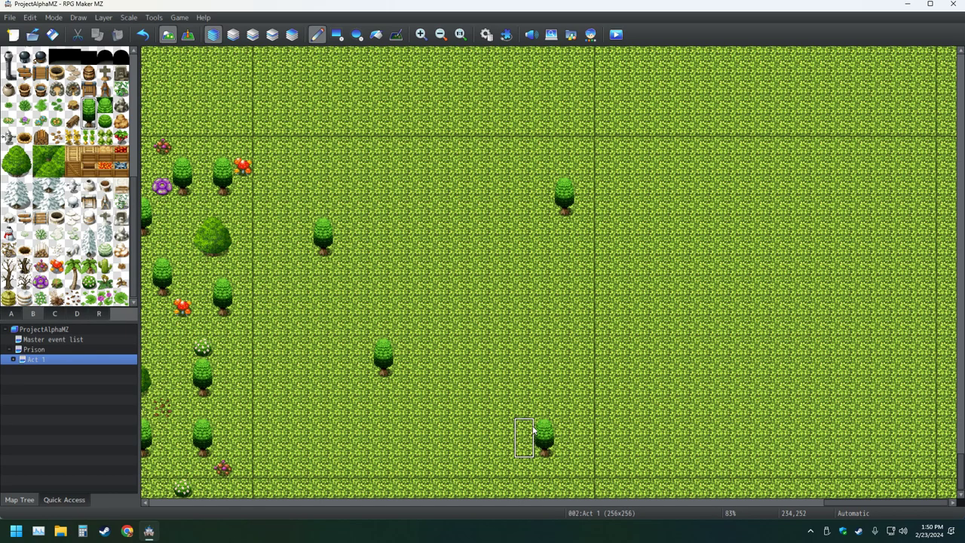
{"action": "left_click", "coordinate": [464, 150]}
{"action": "left_click", "coordinate": [341, 453]}
{"action": "left_click", "coordinate": [461, 470]}
{"action": "left_click", "coordinate": [285, 161]}
{"action": "left_click", "coordinate": [547, 284]}
{"action": "left_click", "coordinate": [424, 206]}
{"action": "left_click", "coordinate": [284, 426]}
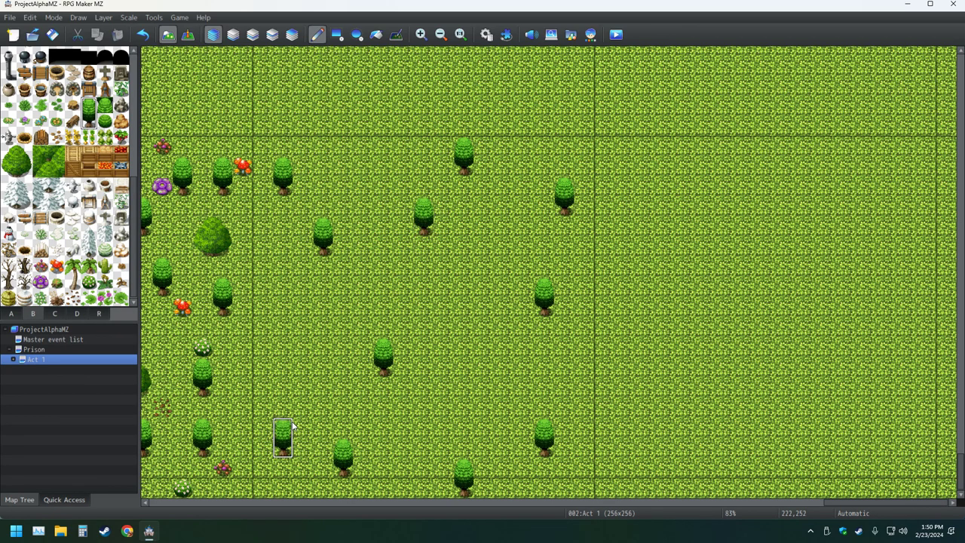
{"action": "left_click", "coordinate": [442, 291]}
{"action": "left_click", "coordinate": [303, 325]}
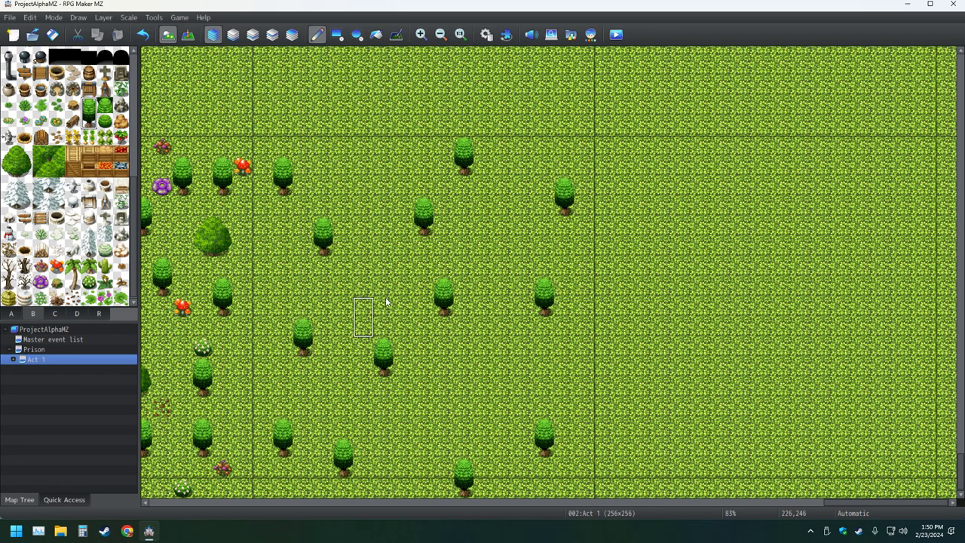
{"action": "left_click", "coordinate": [484, 245]}
{"action": "left_click", "coordinate": [445, 384]}
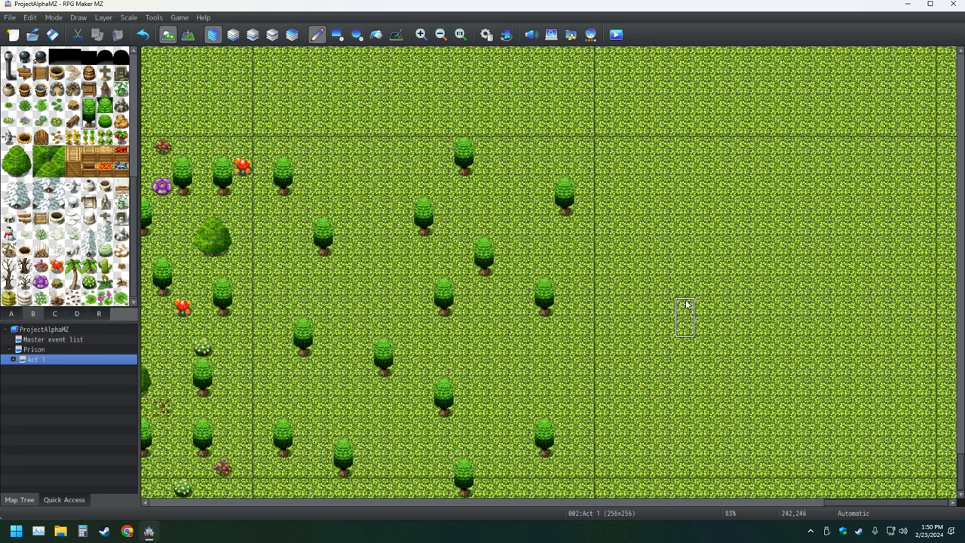
Scatter sixteen narrow two-tile-high green trees across the last empty section at the map's eastern edge.
{"action": "left_click", "coordinate": [665, 204]}
{"action": "left_click", "coordinate": [926, 445]}
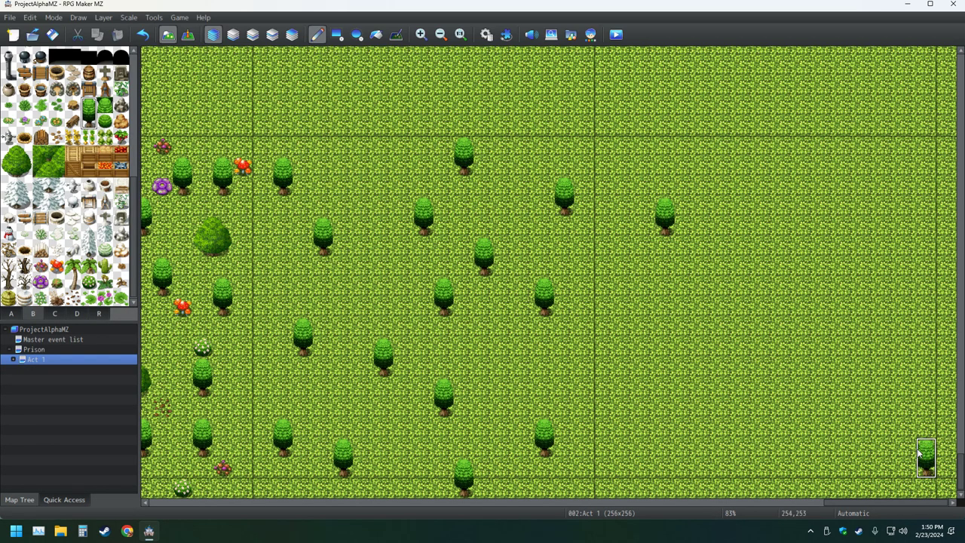
{"action": "left_click", "coordinate": [665, 427]}
{"action": "left_click", "coordinate": [906, 168]}
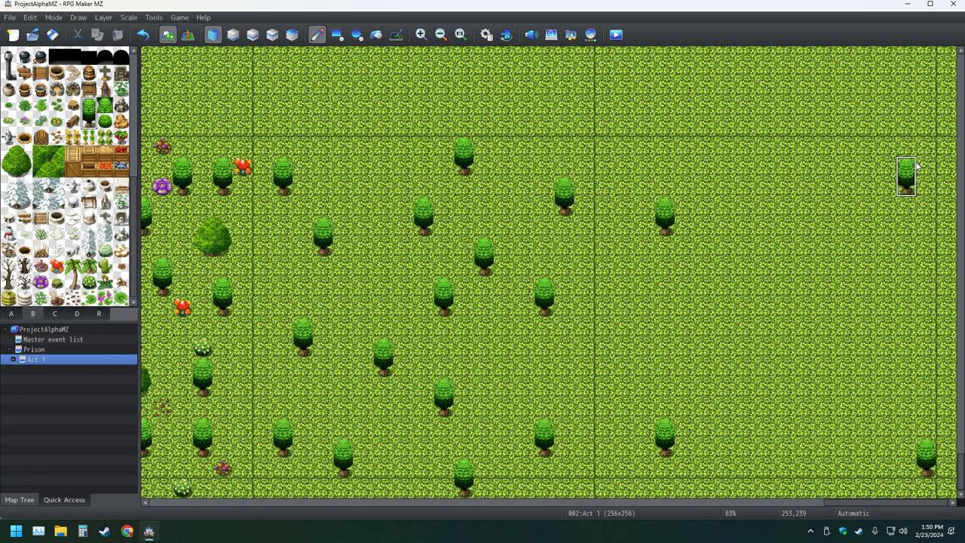
{"action": "left_click", "coordinate": [803, 368]}
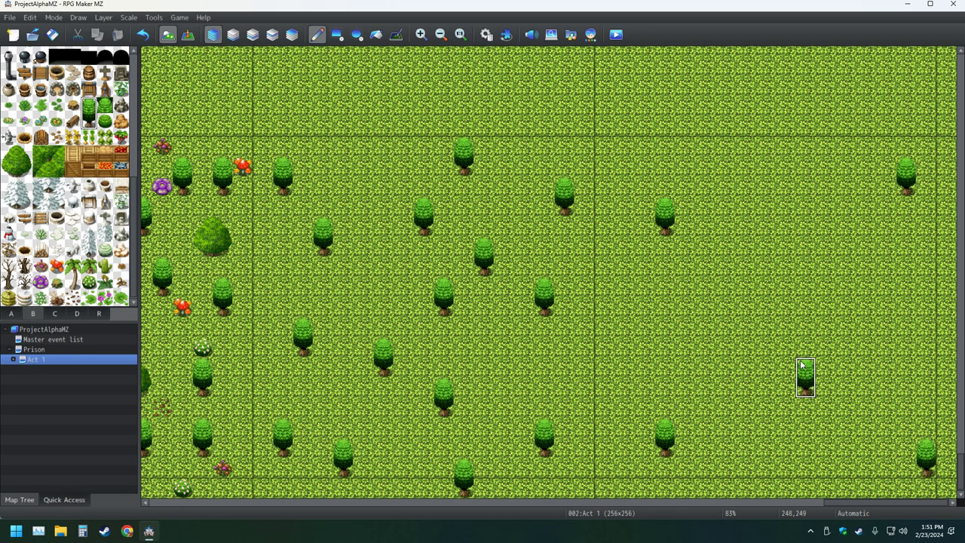
{"action": "left_click", "coordinate": [765, 179]}
{"action": "left_click", "coordinate": [645, 360]}
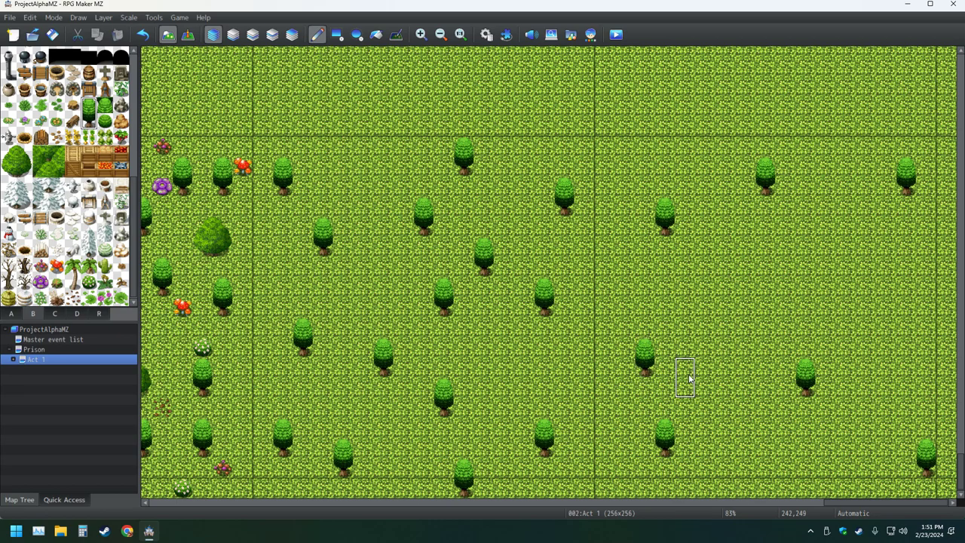
{"action": "left_click", "coordinate": [879, 285]}
{"action": "left_click", "coordinate": [739, 265]}
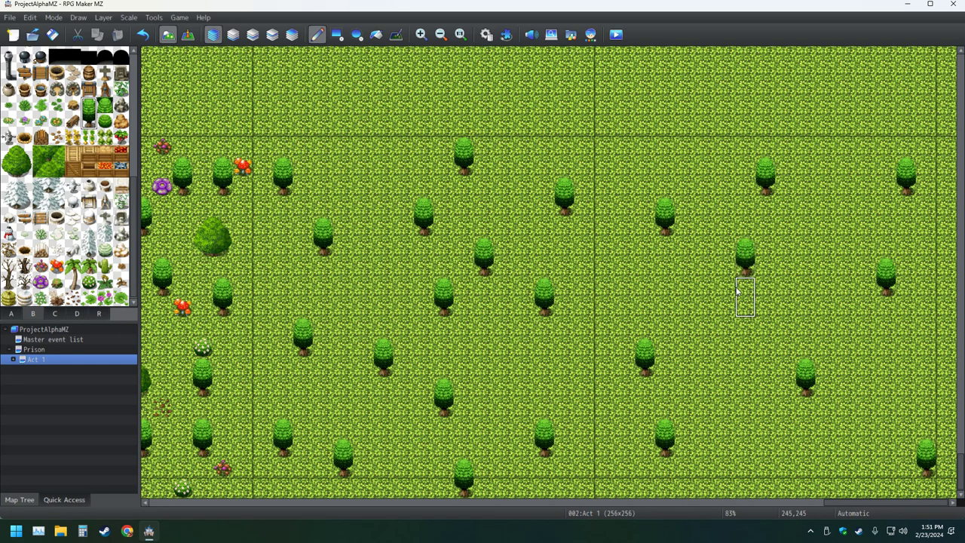
{"action": "left_click", "coordinate": [741, 443]}
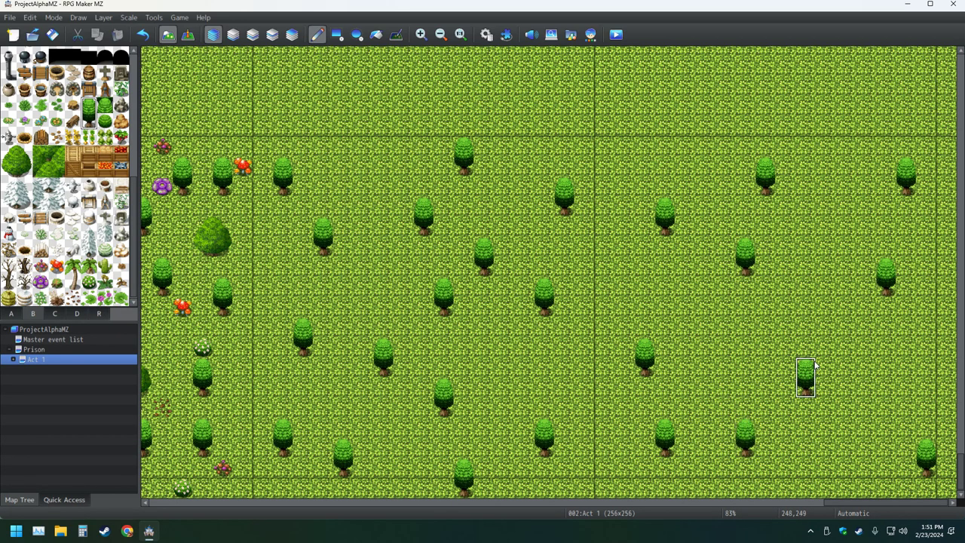
{"action": "left_click", "coordinate": [908, 427]}
{"action": "left_click", "coordinate": [626, 197]}
{"action": "left_click", "coordinate": [690, 352]}
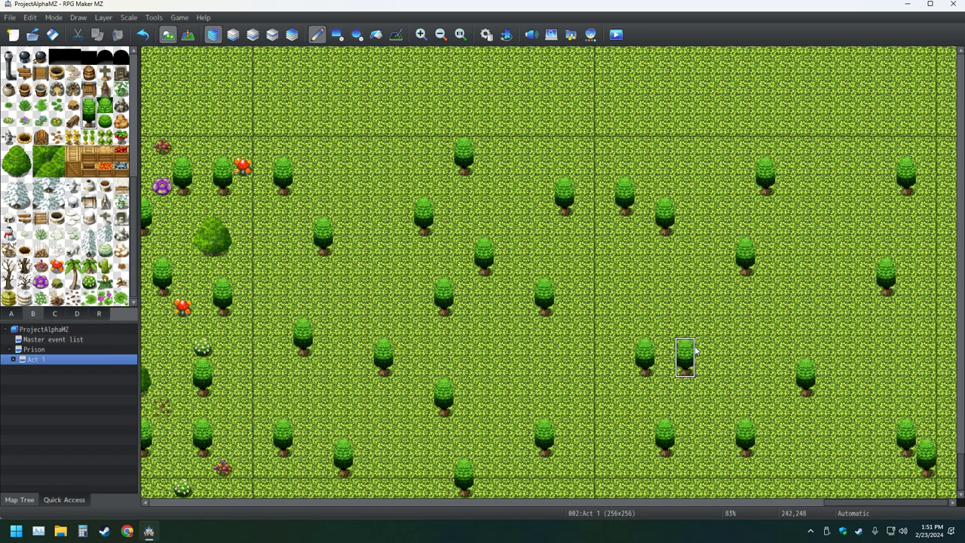
{"action": "left_click", "coordinate": [807, 217]}
{"action": "left_click", "coordinate": [867, 356]}
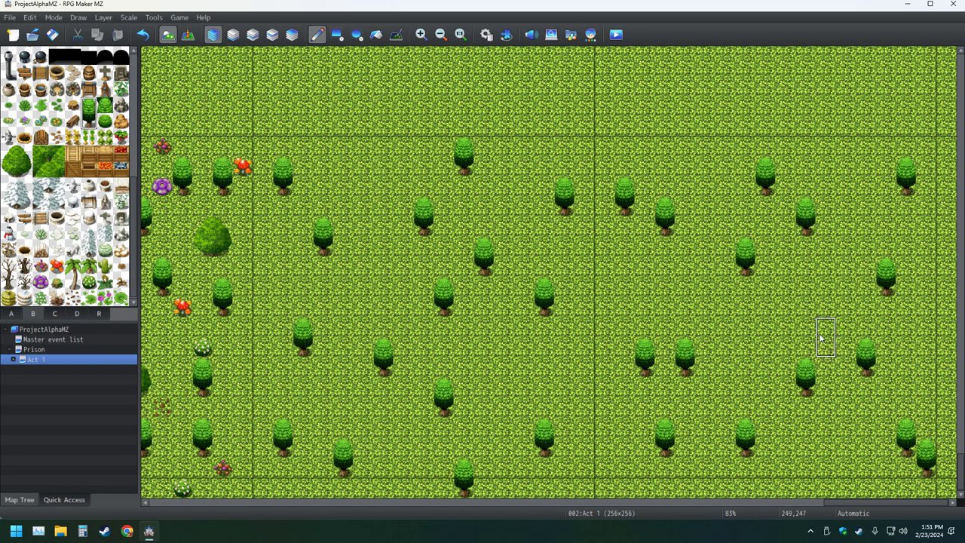
{"action": "left_click", "coordinate": [747, 339]}
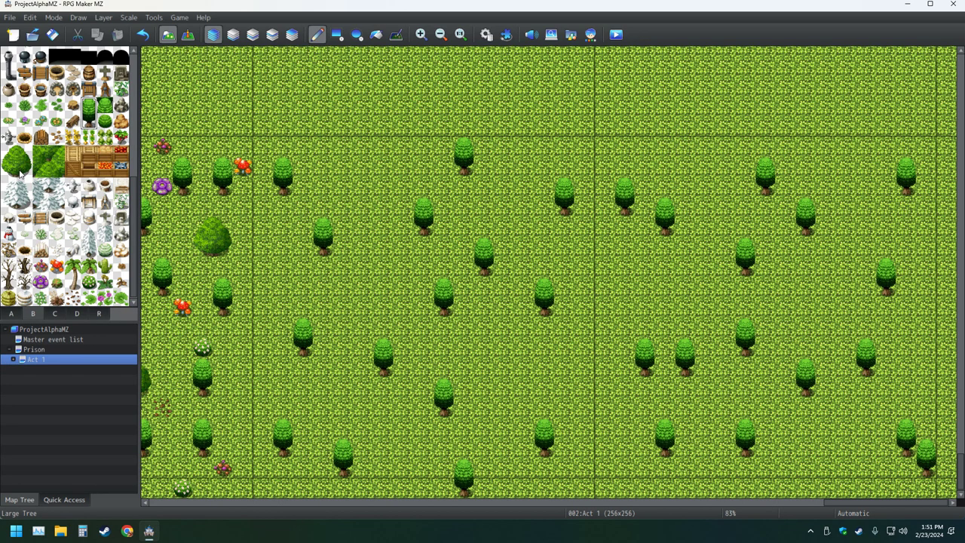
Place seven Large Trees in the seventh section, two in the north, three across the middle and two in the south.
{"action": "left_click_drag", "start_coordinate": [24, 171], "coordinate": [10, 160]}
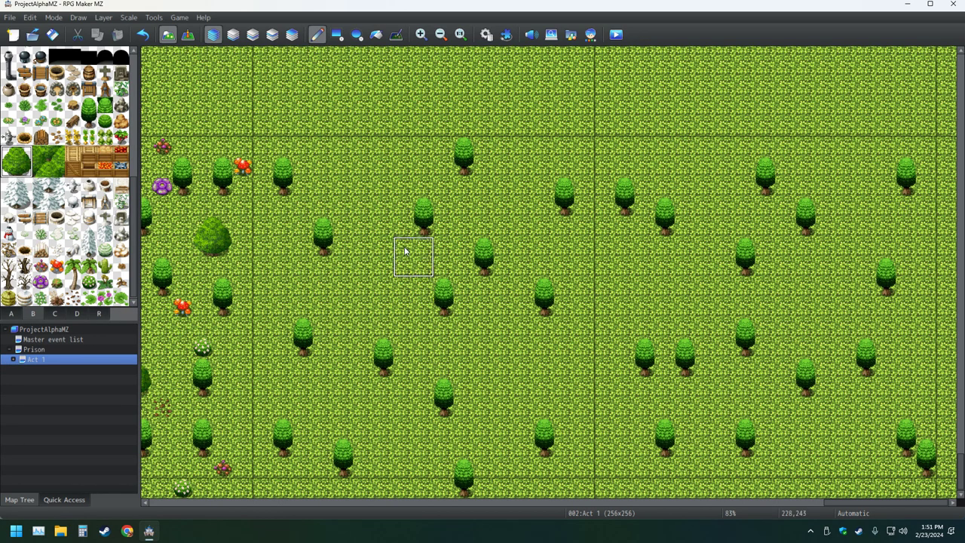
{"action": "left_click", "coordinate": [373, 178]}
{"action": "left_click", "coordinate": [294, 299]}
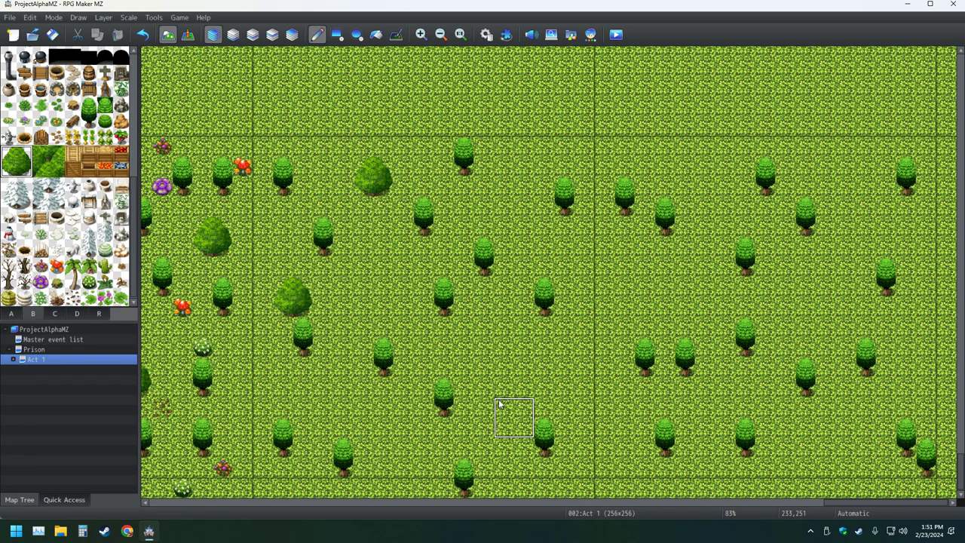
{"action": "left_click", "coordinate": [531, 396]}
{"action": "left_click", "coordinate": [390, 434]}
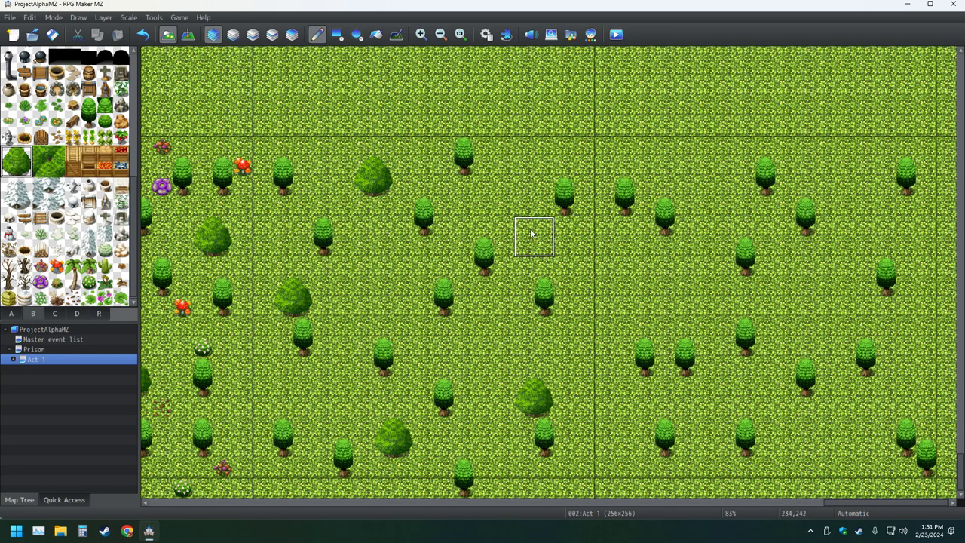
{"action": "left_click", "coordinate": [530, 173]}
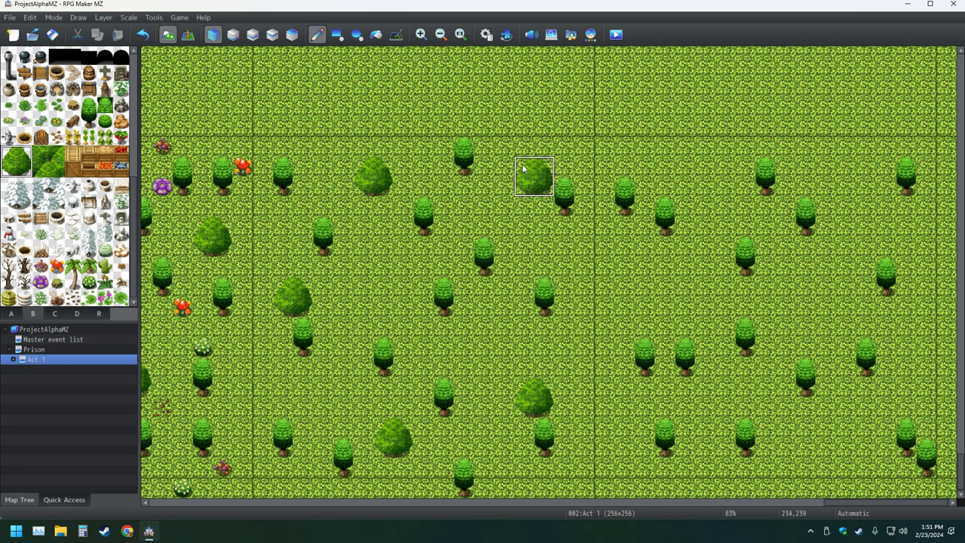
{"action": "left_click", "coordinate": [491, 335]}
{"action": "left_click", "coordinate": [377, 240]}
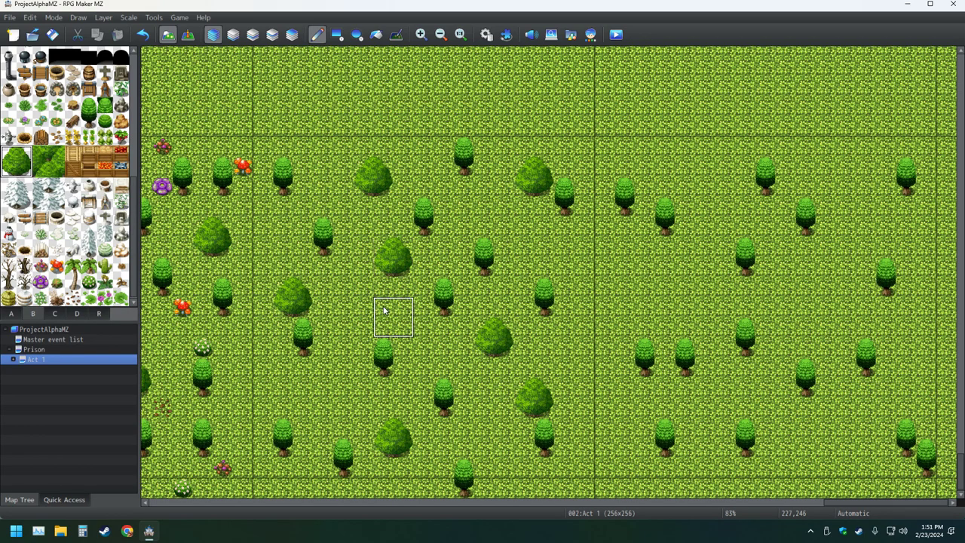
Place eight Large Trees in the easternmost section, two in the north, three across the middle and three along the south.
{"action": "left_click", "coordinate": [619, 261]}
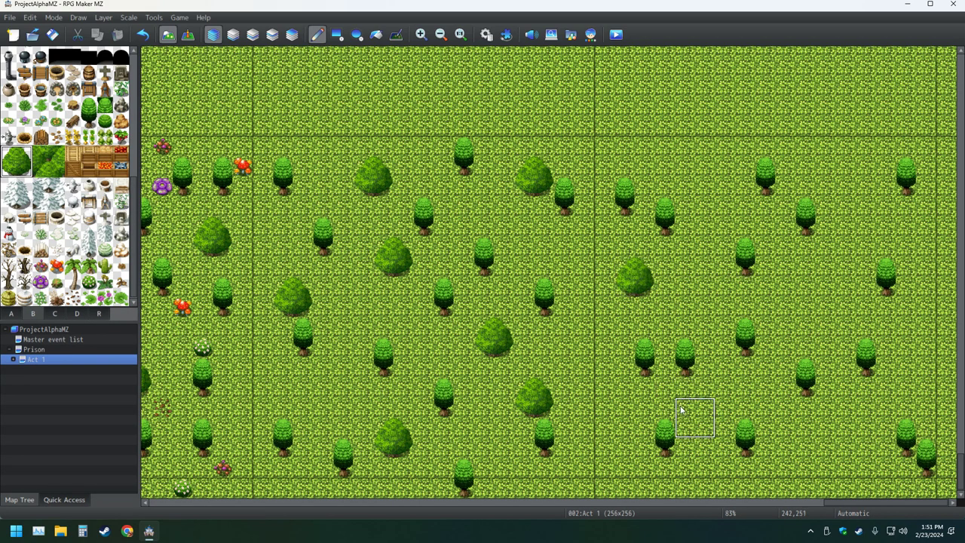
{"action": "left_click", "coordinate": [710, 452]}
{"action": "left_click", "coordinate": [690, 153]}
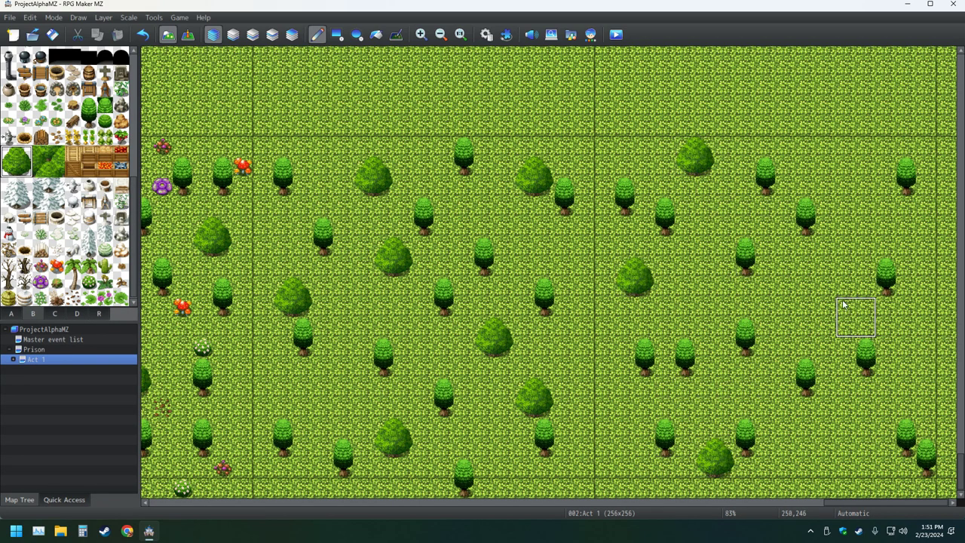
{"action": "left_click", "coordinate": [801, 280]}
{"action": "left_click", "coordinate": [841, 442]}
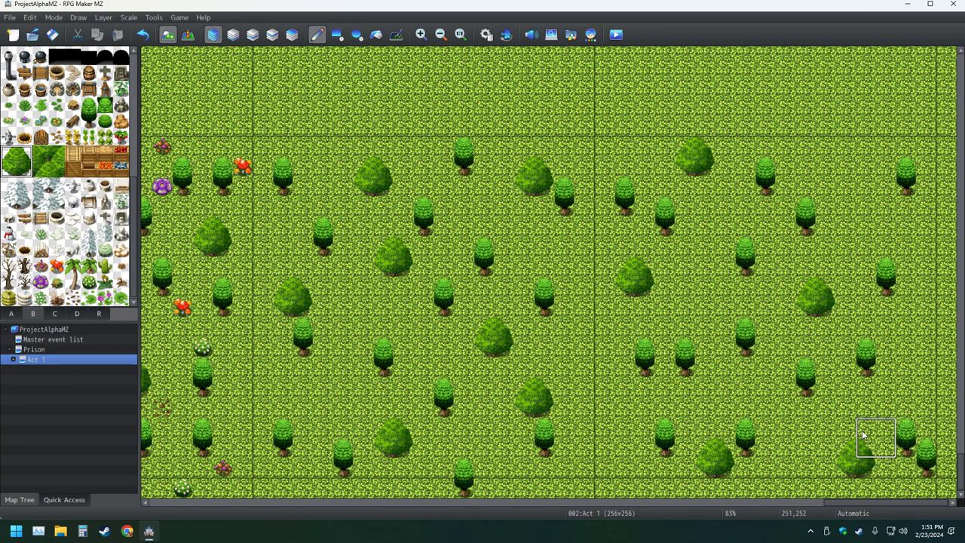
{"action": "left_click", "coordinate": [843, 184]}
{"action": "left_click", "coordinate": [605, 446]}
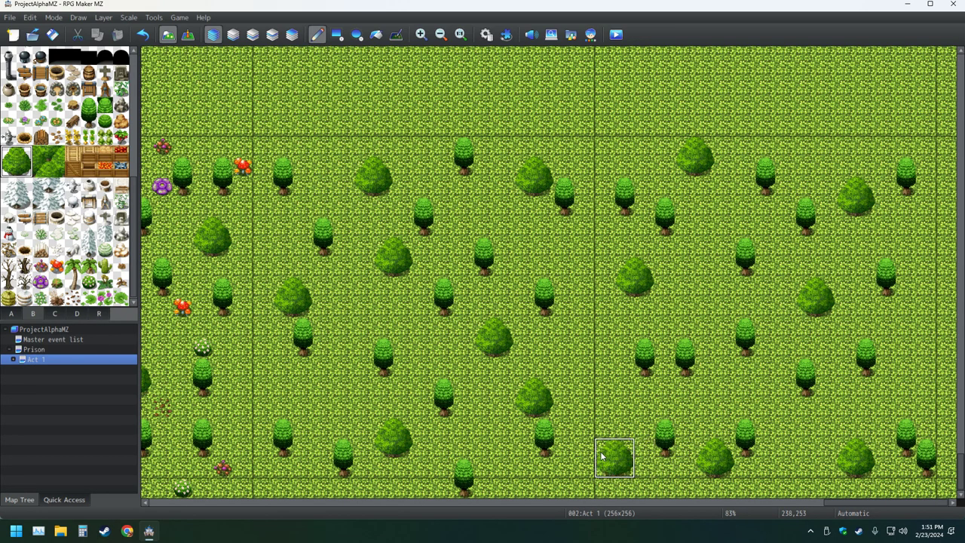
{"action": "left_click", "coordinate": [906, 327]}
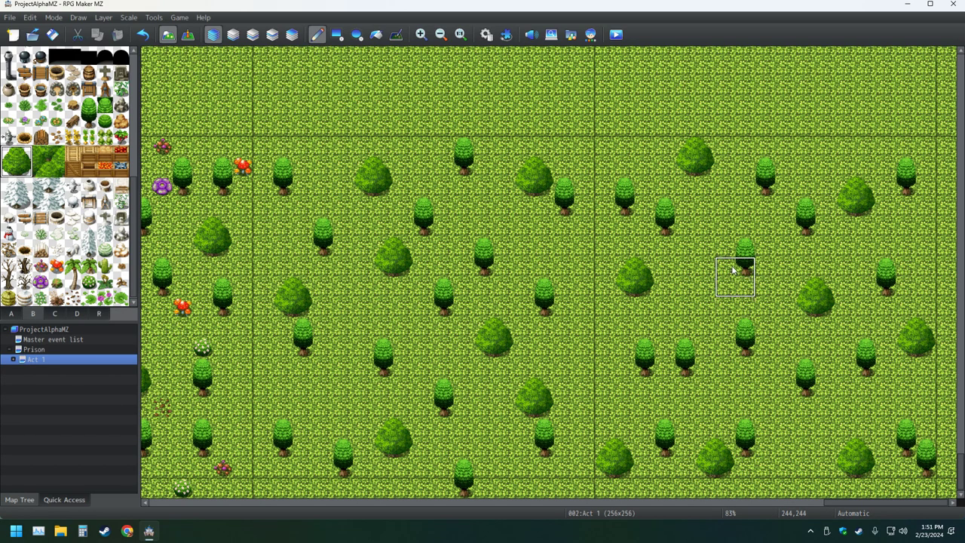
{"action": "left_click", "coordinate": [693, 264]}
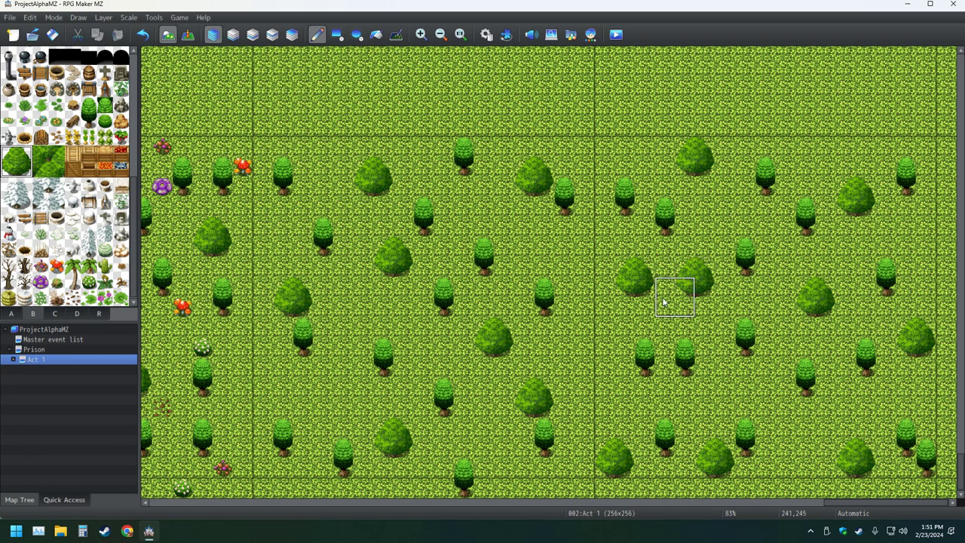
{"action": "left_click", "coordinate": [143, 36]}
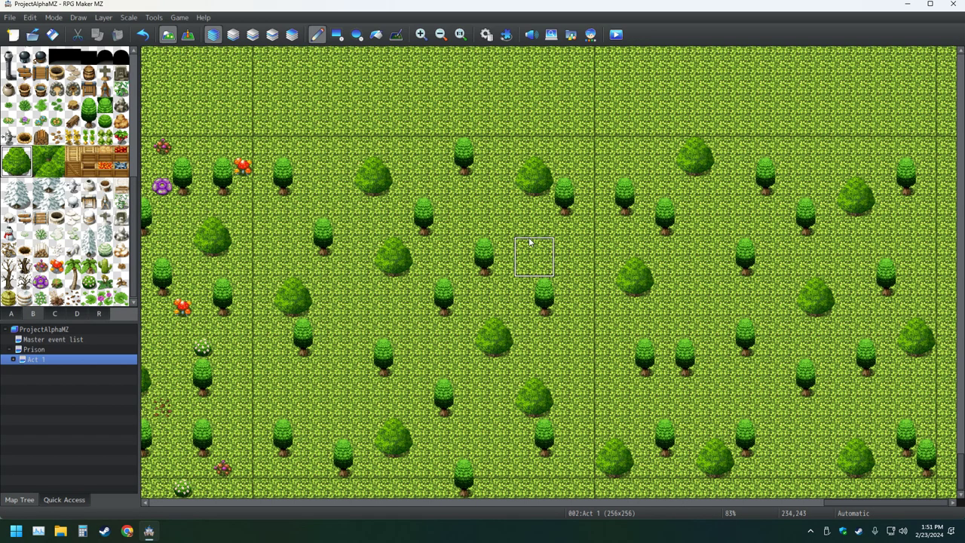
Add a Large Tree in the middle of the easternmost section and three white-flowered bushes in the seventh section.
{"action": "left_click", "coordinate": [709, 254]}
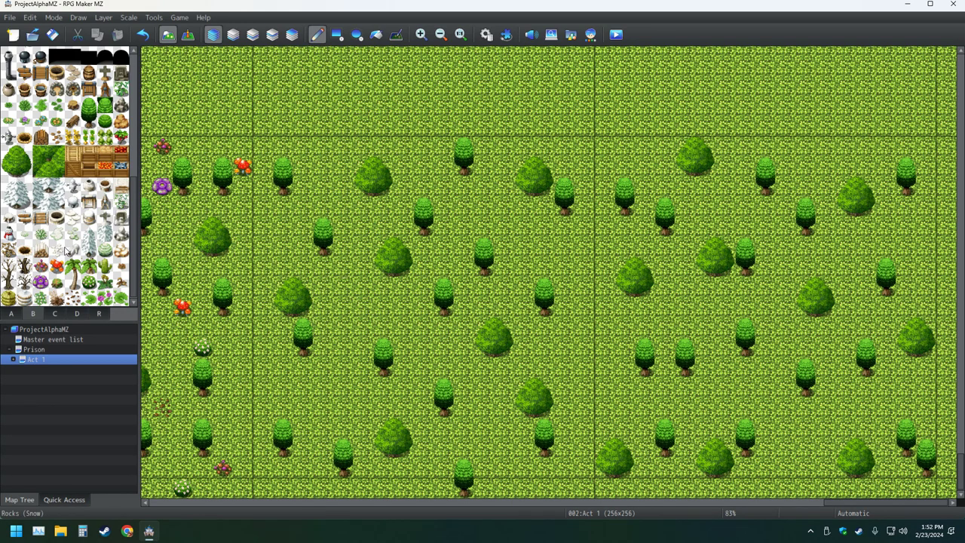
{"action": "left_click", "coordinate": [89, 282]}
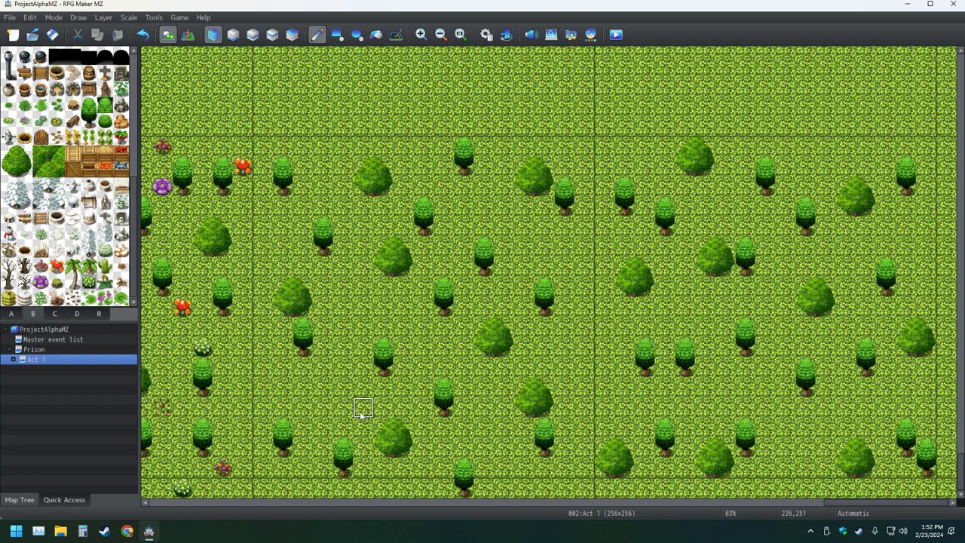
{"action": "left_click", "coordinate": [324, 428]}
{"action": "left_click", "coordinate": [539, 230]}
{"action": "left_click", "coordinate": [461, 210]}
{"action": "left_click", "coordinate": [41, 298]}
{"action": "left_click", "coordinate": [363, 267]}
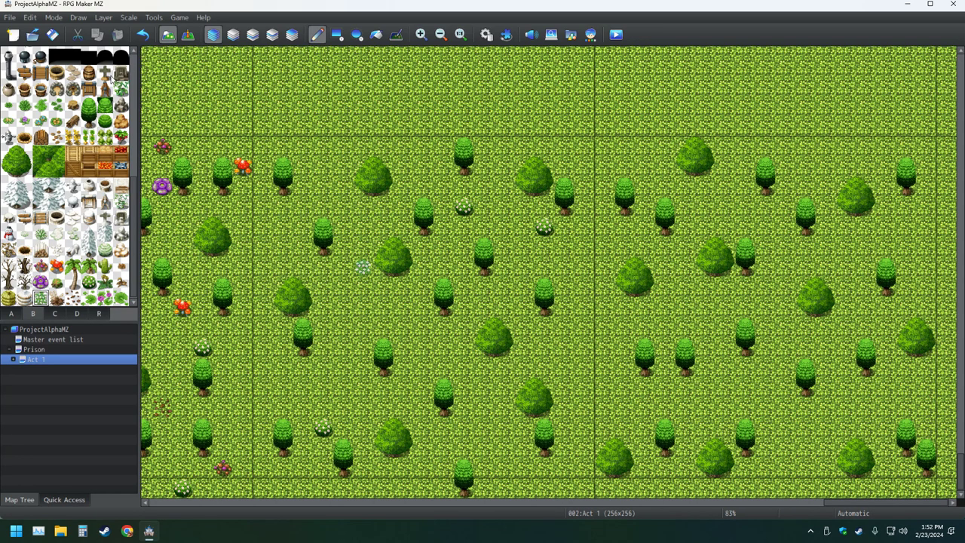
{"action": "left_click", "coordinate": [142, 34]}
{"action": "left_click", "coordinate": [97, 284]}
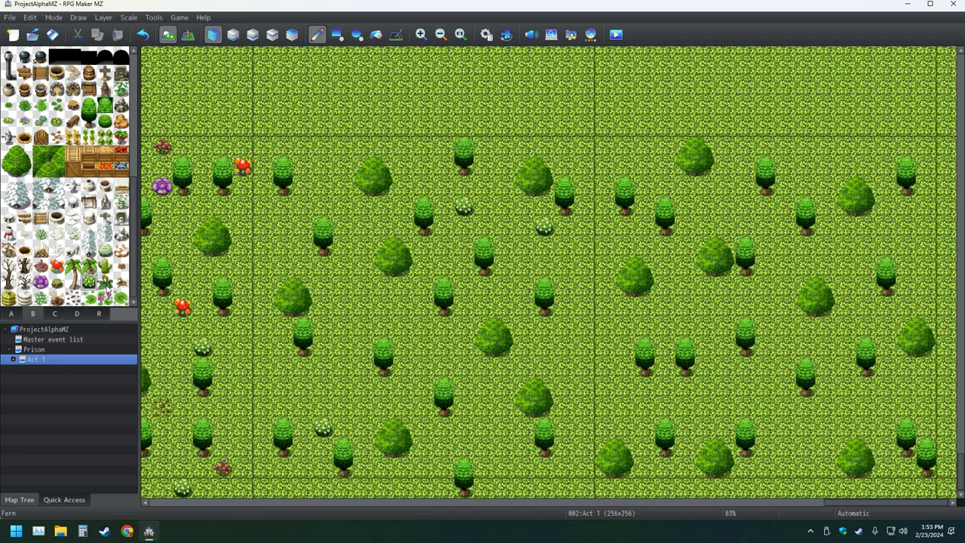
Add three more white-flowered bushes in the seventh section, in its northwest corner, southeast corner and lower middle.
{"action": "left_click", "coordinate": [301, 189]}
{"action": "left_click", "coordinate": [584, 467]}
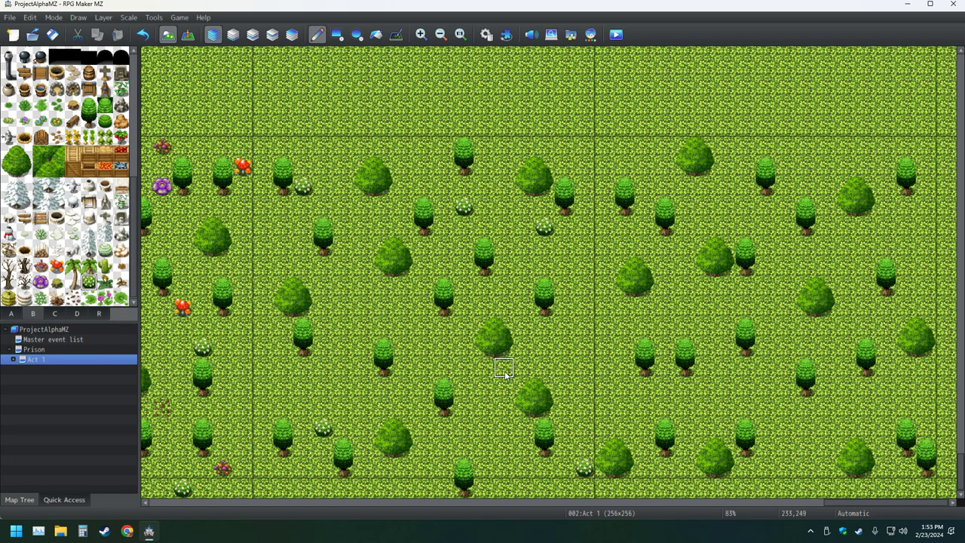
{"action": "left_click", "coordinate": [404, 387]}
Scatter six white-flowered bushes across the easternmost section, put one on the strip beyond its east border, and save the project.
{"action": "left_click", "coordinate": [685, 327]}
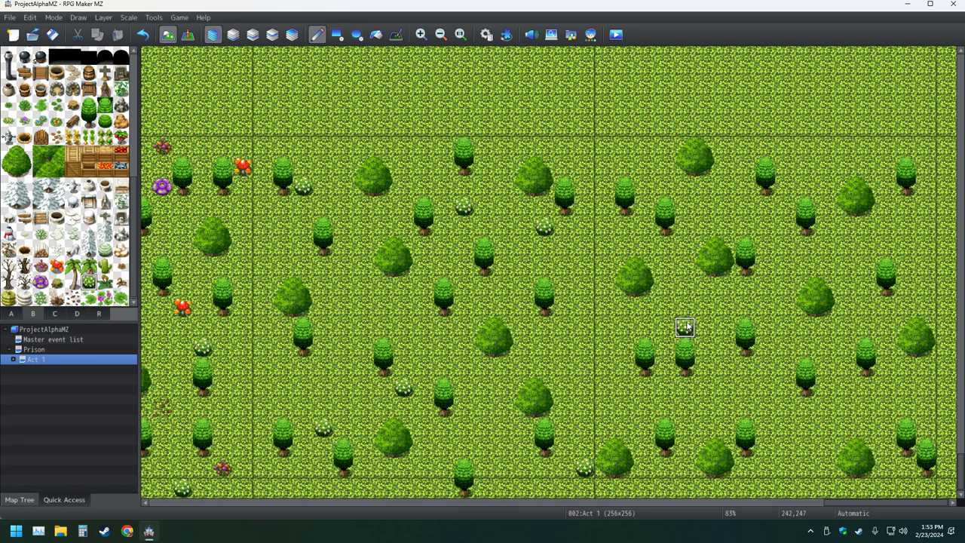
{"action": "left_click", "coordinate": [805, 468]}
{"action": "left_click", "coordinate": [907, 248]}
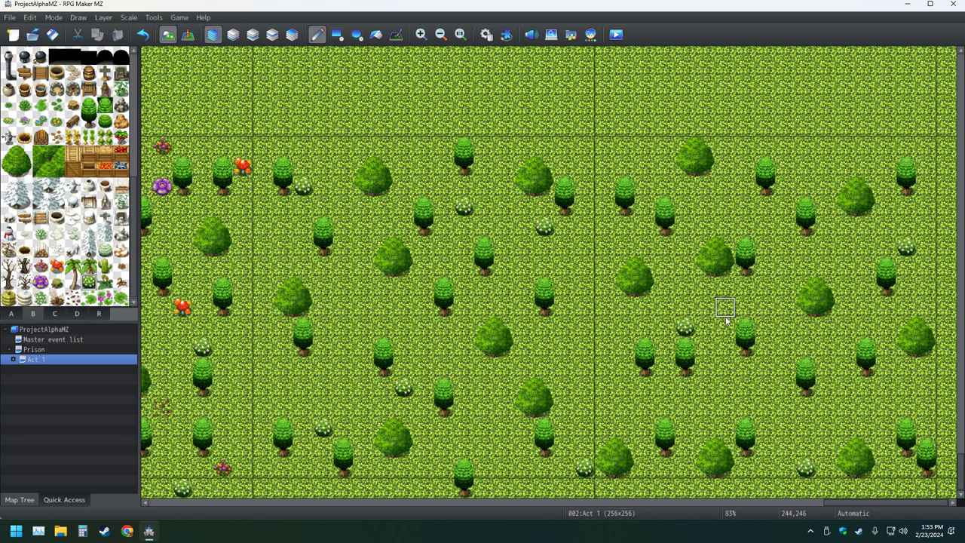
{"action": "left_click", "coordinate": [684, 207]}
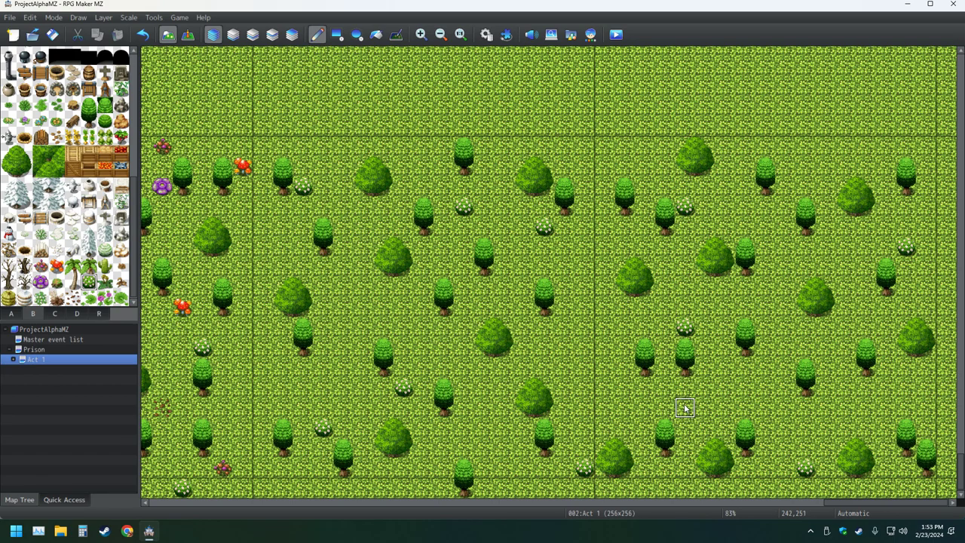
{"action": "left_click", "coordinate": [625, 408]}
{"action": "left_click", "coordinate": [826, 167]}
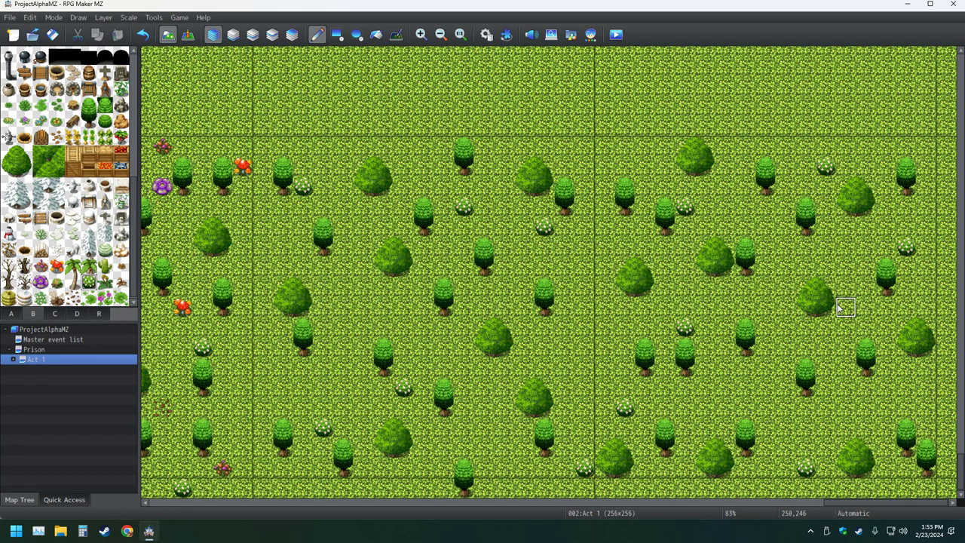
{"action": "middle_click", "coordinate": [780, 393]}
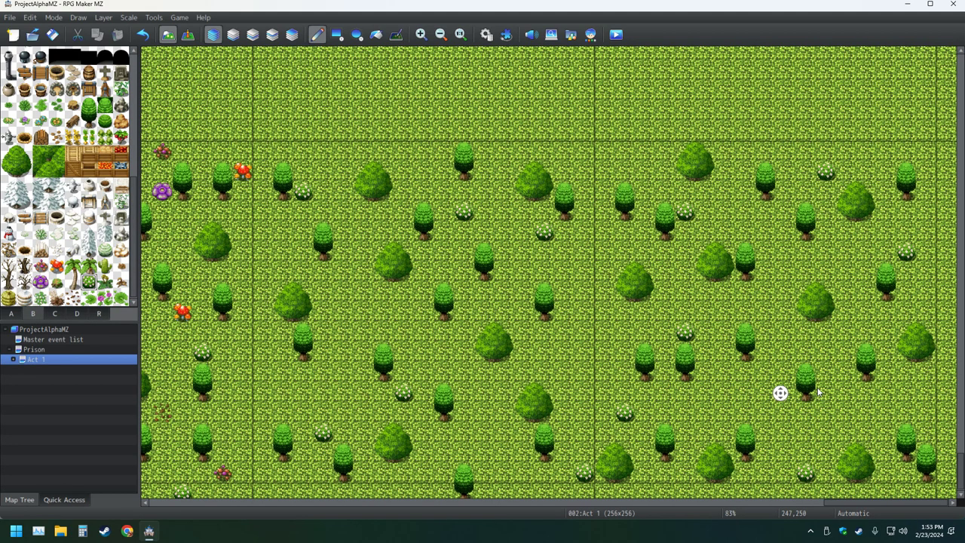
{"action": "middle_click", "coordinate": [818, 393]}
{"action": "left_click", "coordinate": [947, 187]}
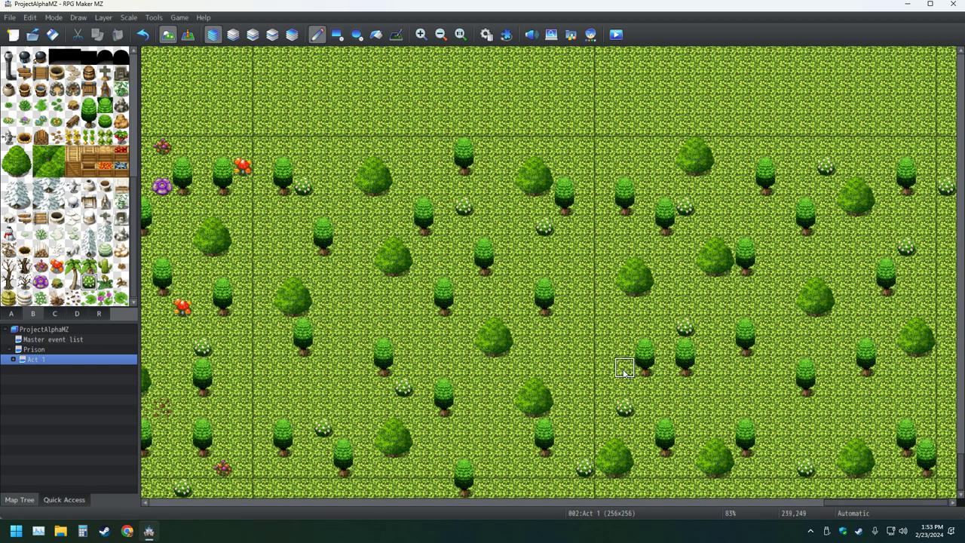
{"action": "left_click", "coordinate": [52, 34]}
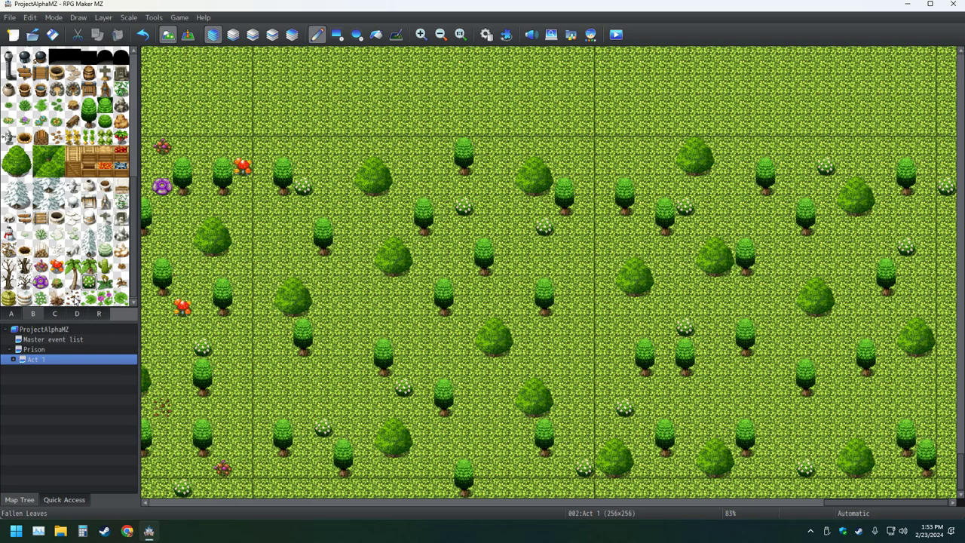
Scatter five red flowers across the seventh section, one in the northwest and the rest through the middle and south.
{"action": "left_click", "coordinate": [57, 266]}
{"action": "left_click", "coordinate": [323, 185]}
{"action": "left_click", "coordinate": [463, 367]}
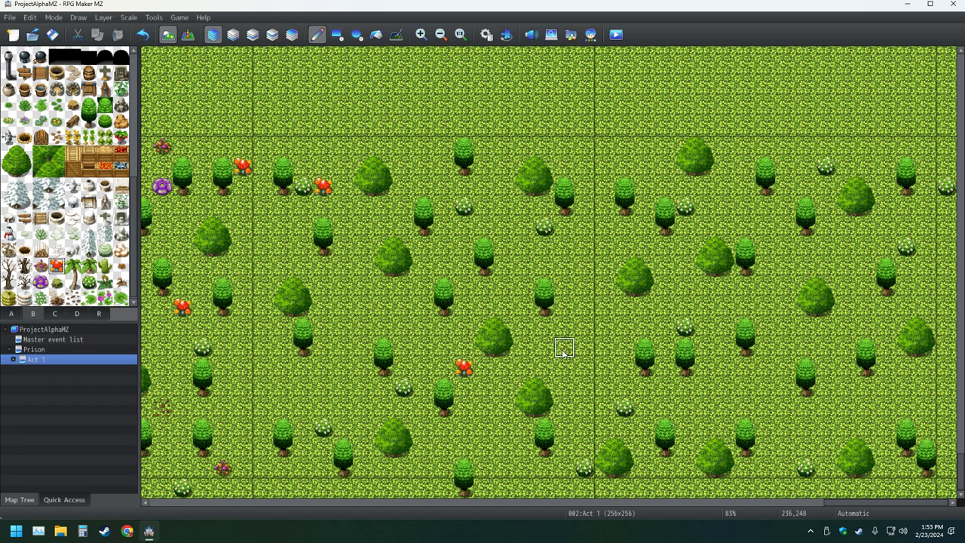
{"action": "left_click", "coordinate": [564, 266]}
{"action": "left_click", "coordinate": [343, 387]}
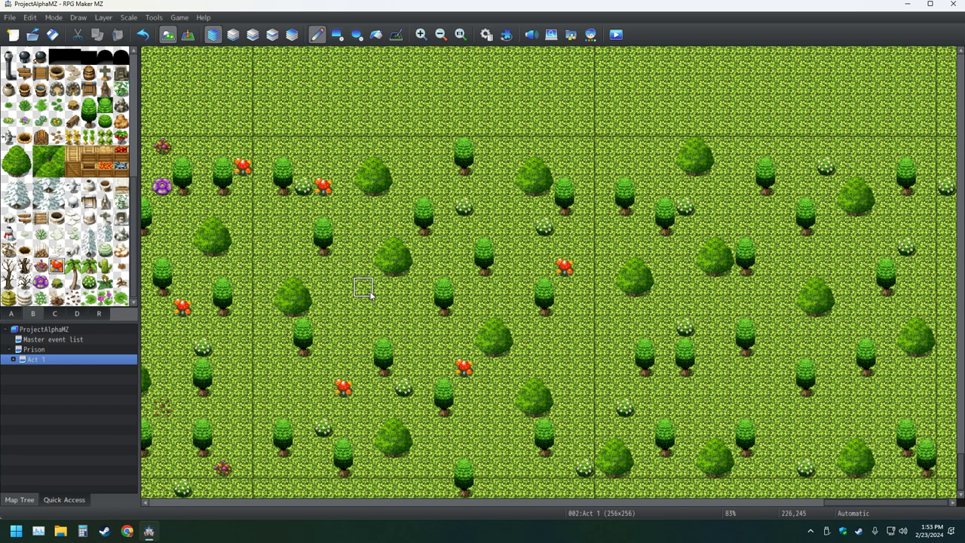
{"action": "left_click", "coordinate": [484, 448]}
Scatter seven red flowers across the easternmost section, add one beside the seventh section's northernmost tree, and save the project.
{"action": "left_click", "coordinate": [765, 205]}
{"action": "left_click", "coordinate": [785, 407]}
{"action": "left_click", "coordinate": [865, 265]}
{"action": "left_click", "coordinate": [866, 427]}
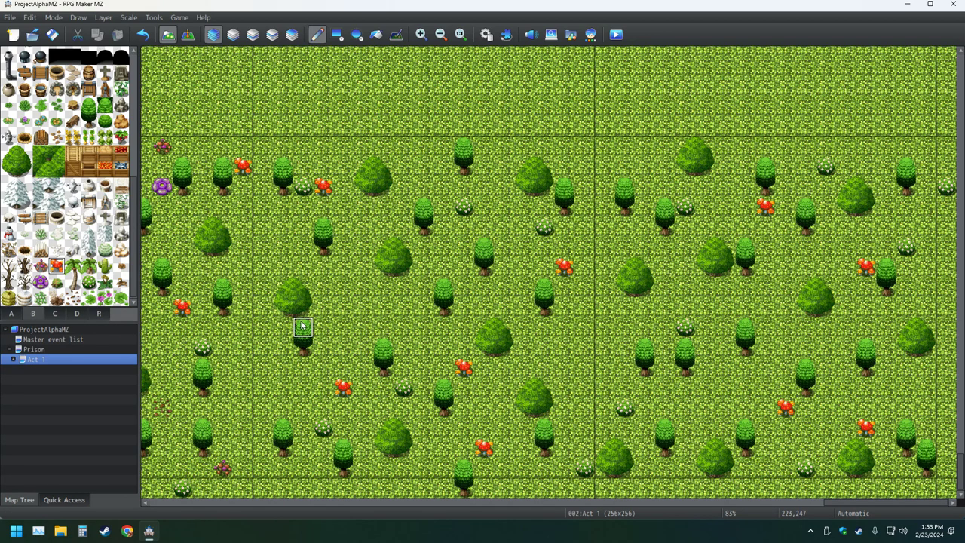
{"action": "left_click", "coordinate": [443, 166]}
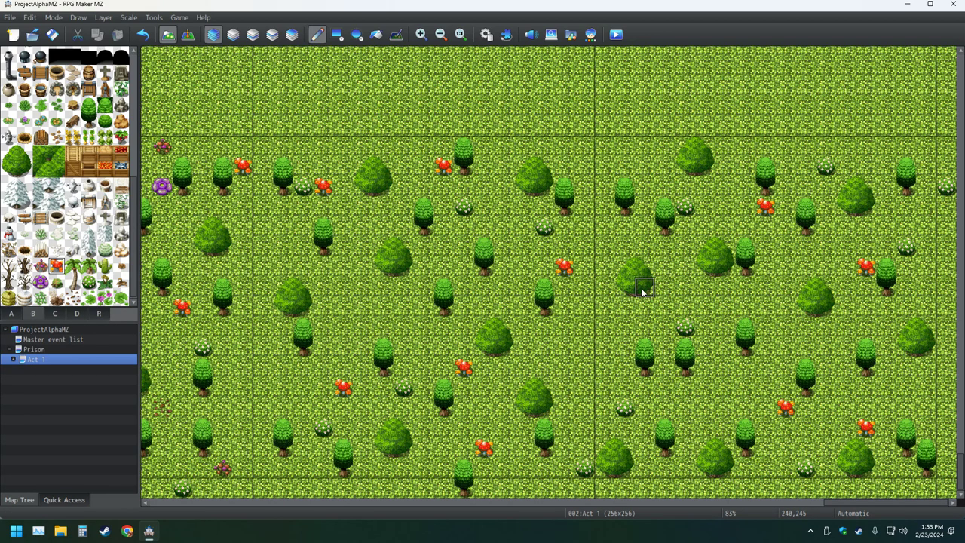
{"action": "left_click", "coordinate": [645, 165]}
{"action": "left_click", "coordinate": [606, 348]}
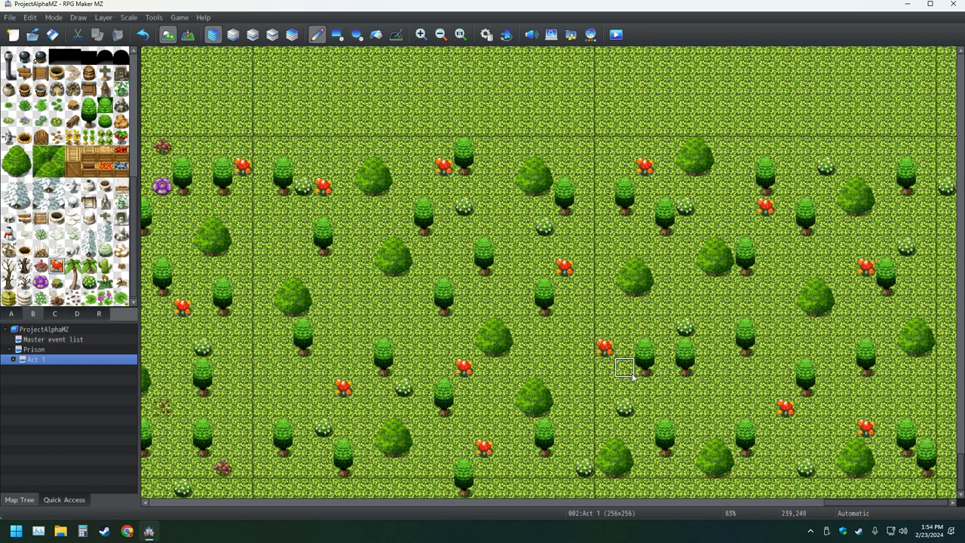
{"action": "left_click", "coordinate": [726, 307]}
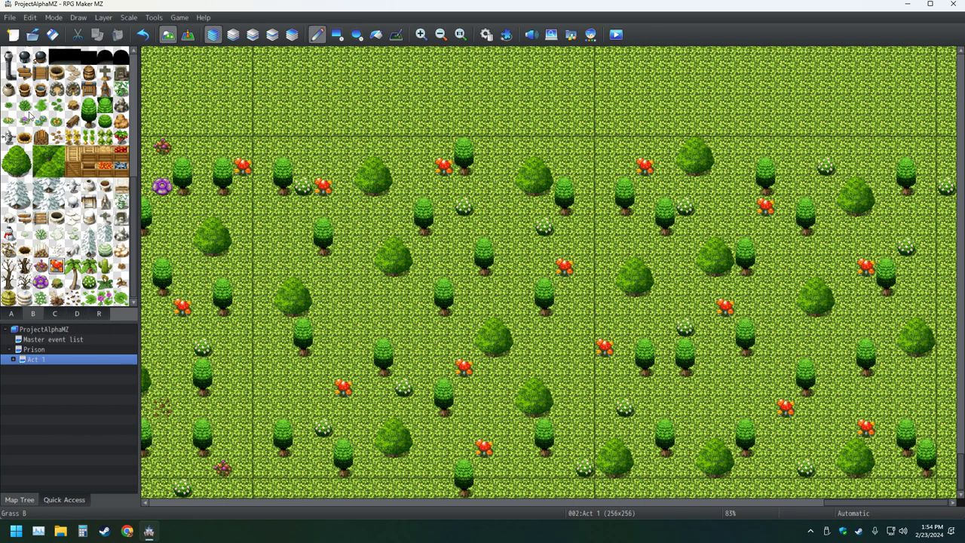
{"action": "left_click", "coordinate": [52, 34]}
Place five Grass B tufts in the fifth section, the westernmost one still lacking grass, between its trees and flowers.
{"action": "middle_click", "coordinate": [531, 362]}
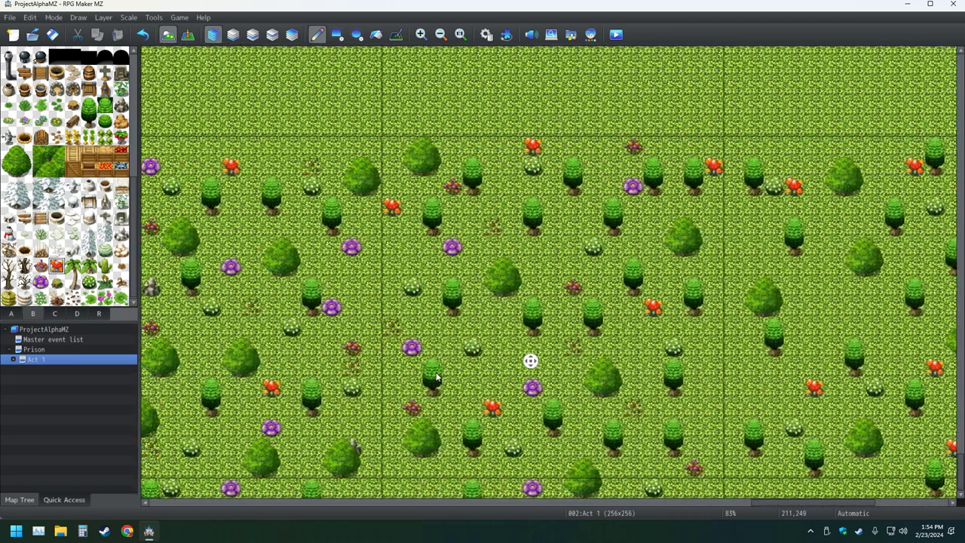
{"action": "middle_click", "coordinate": [437, 377]}
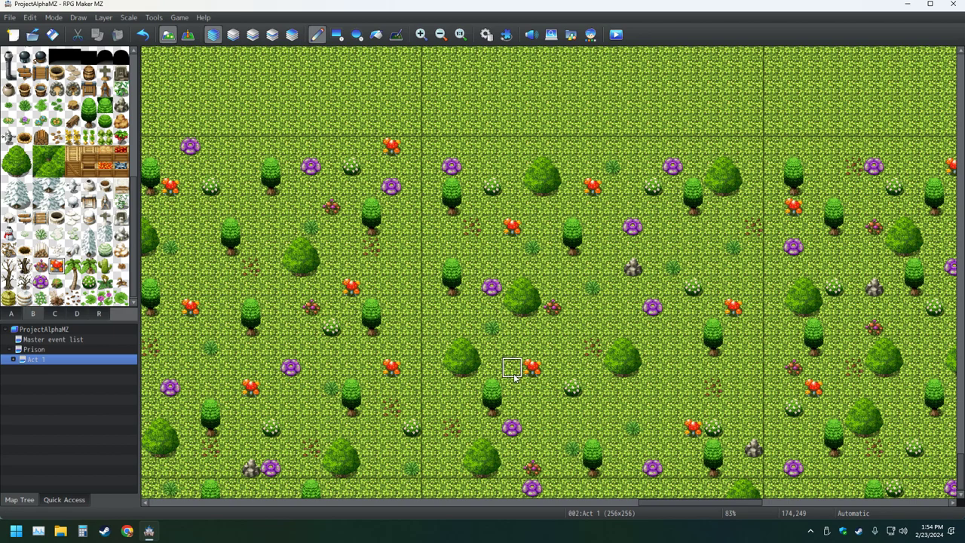
{"action": "scroll", "coordinate": [512, 369], "scroll_direction": "right", "scroll_amount": 8}
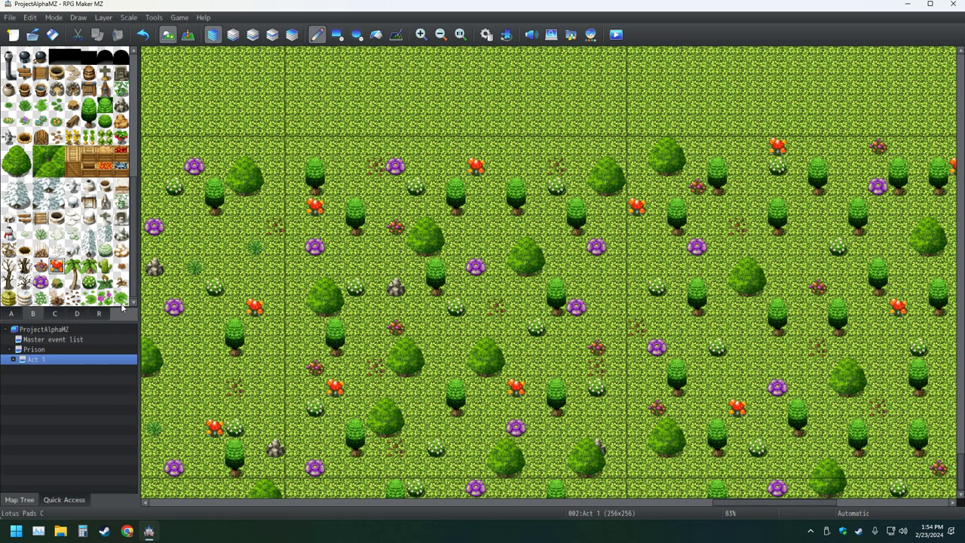
{"action": "left_click", "coordinate": [25, 110]}
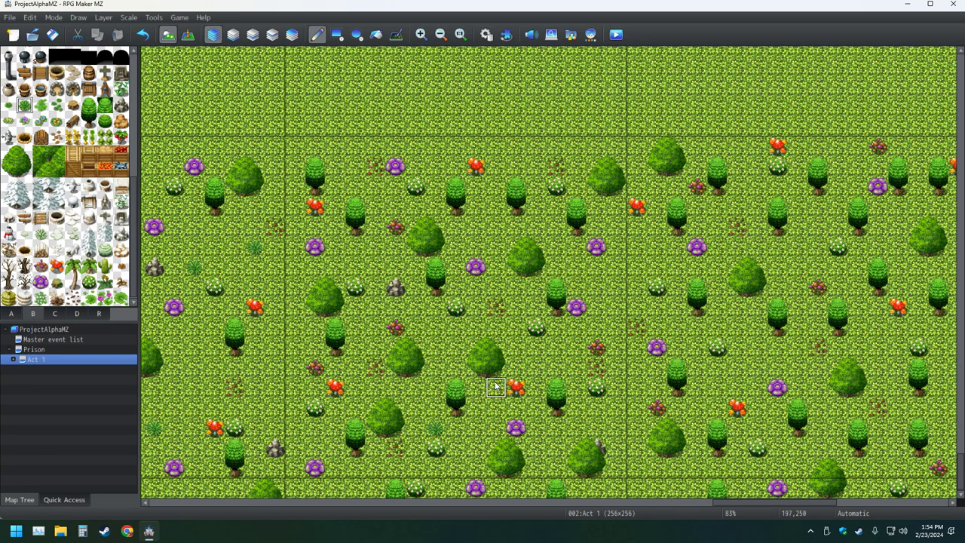
{"action": "left_click", "coordinate": [355, 167]}
{"action": "left_click", "coordinate": [596, 288]}
{"action": "left_click", "coordinate": [315, 448]}
{"action": "left_click", "coordinate": [355, 248]}
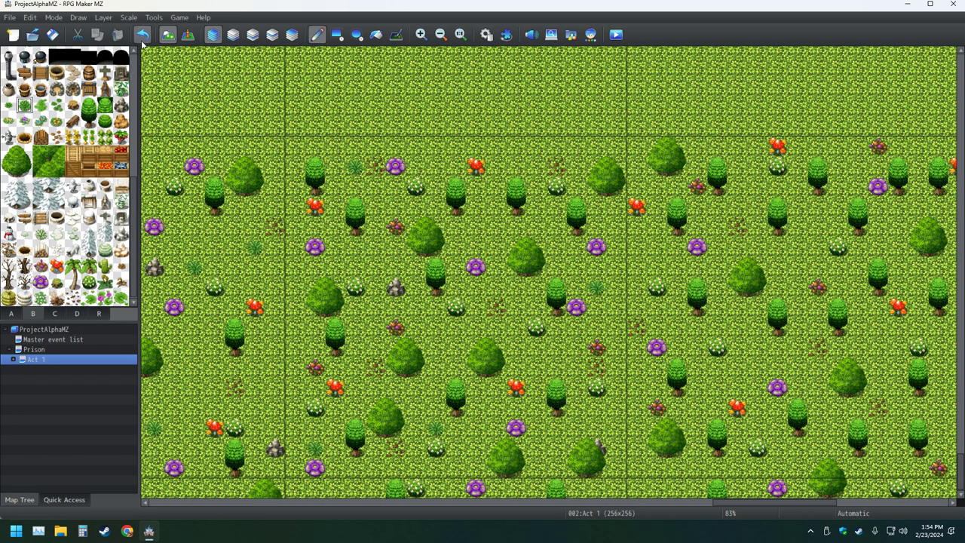
{"action": "left_click", "coordinate": [414, 268]}
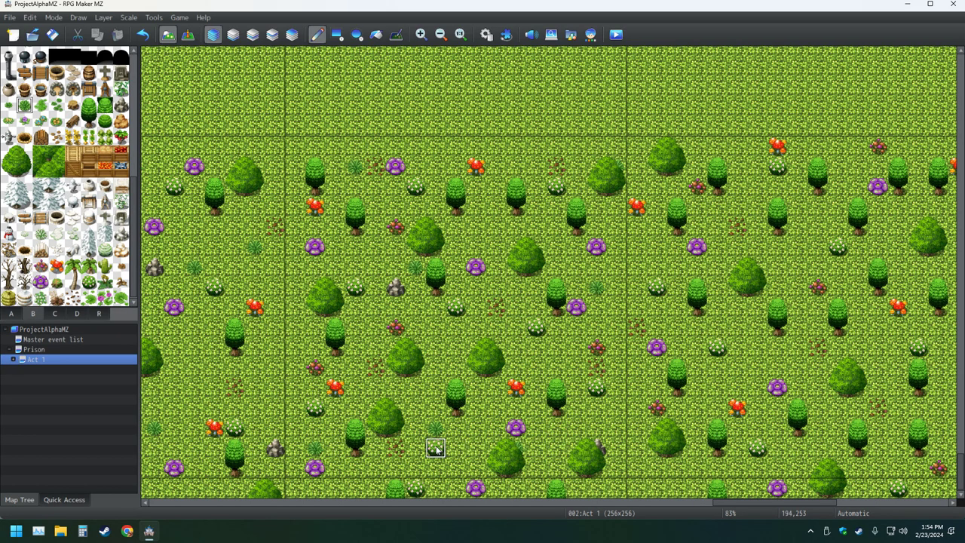
Place two Grass B tufts in the southern part of the sixth section, one of them just below its south border.
{"action": "middle_click", "coordinate": [500, 411]}
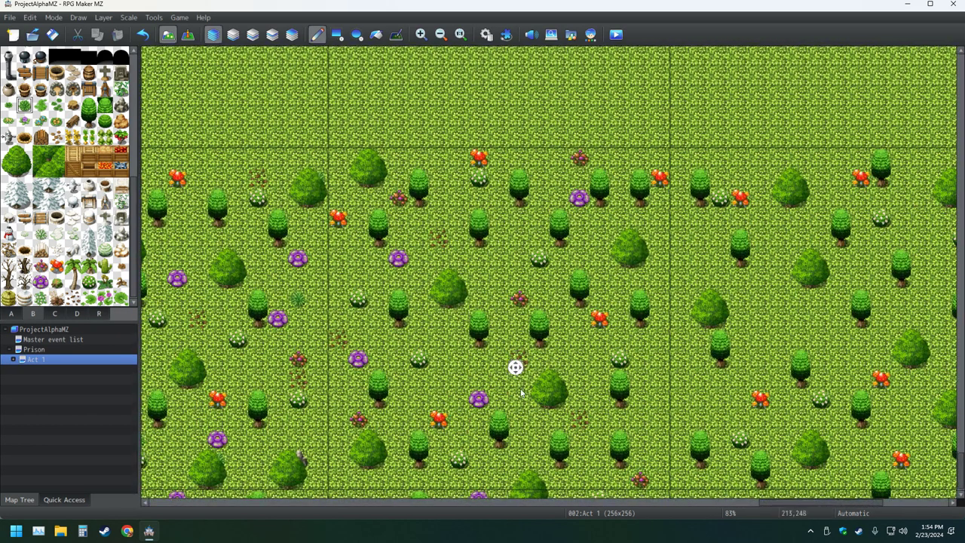
{"action": "middle_click", "coordinate": [524, 401]}
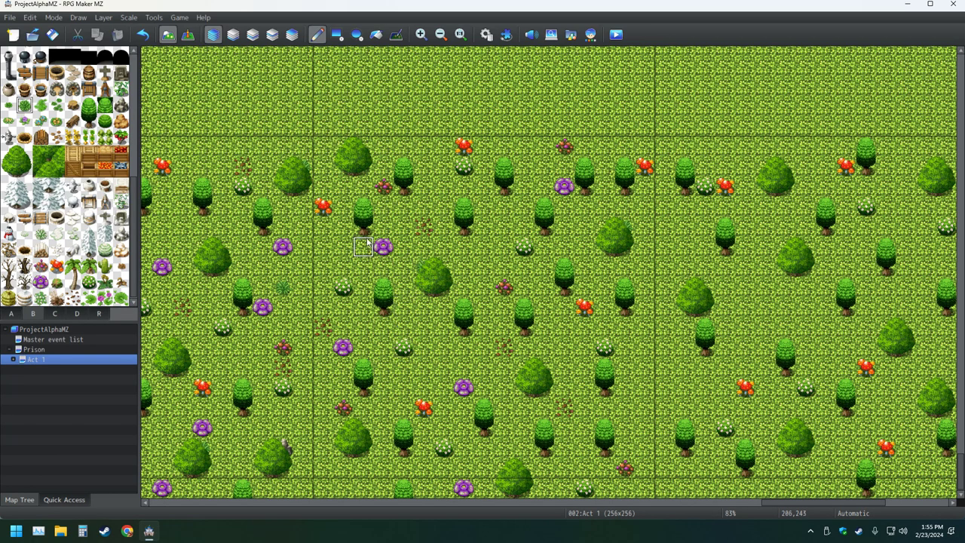
{"action": "left_click", "coordinate": [403, 389]}
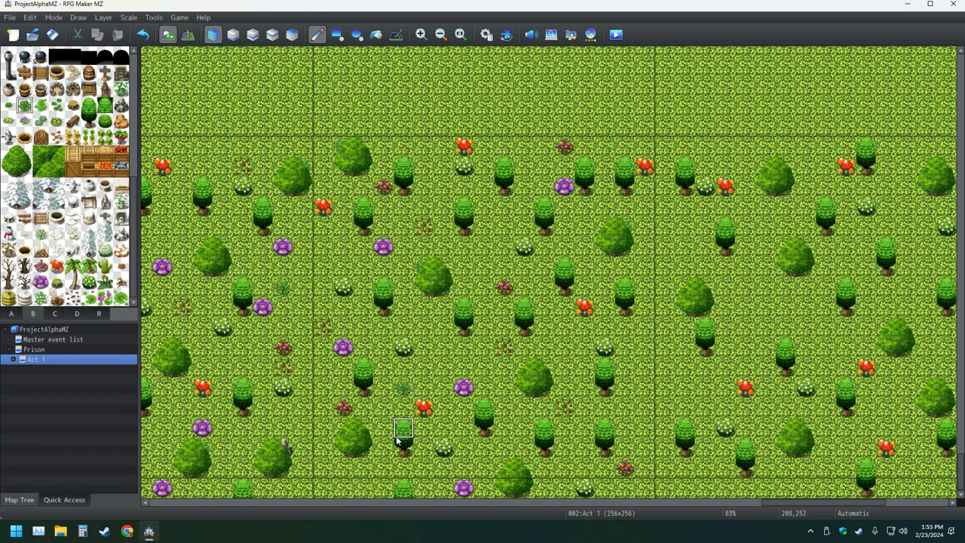
{"action": "left_click", "coordinate": [445, 488]}
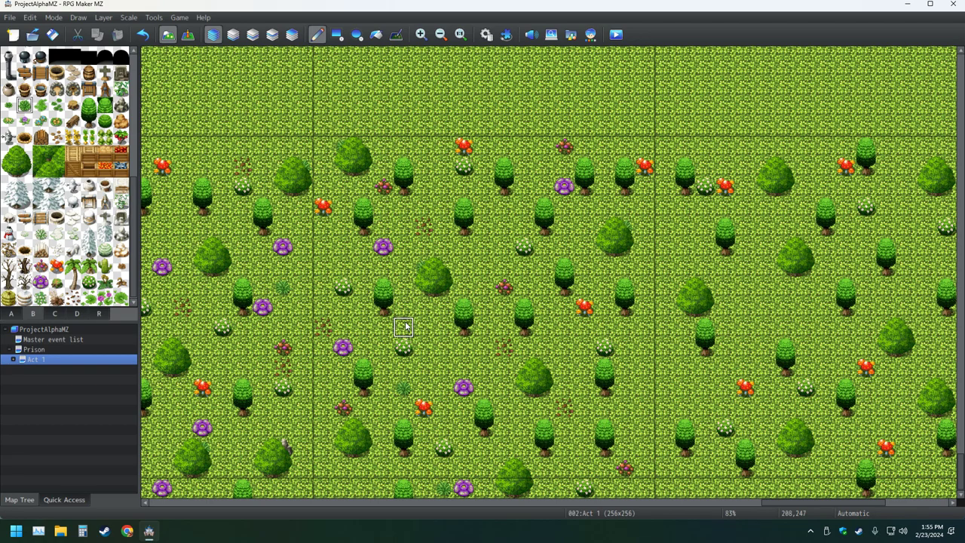
Scatter seven Grass B tufts across the seventh section, from its northwest corner to just below its south border.
{"action": "middle_click", "coordinate": [547, 375]}
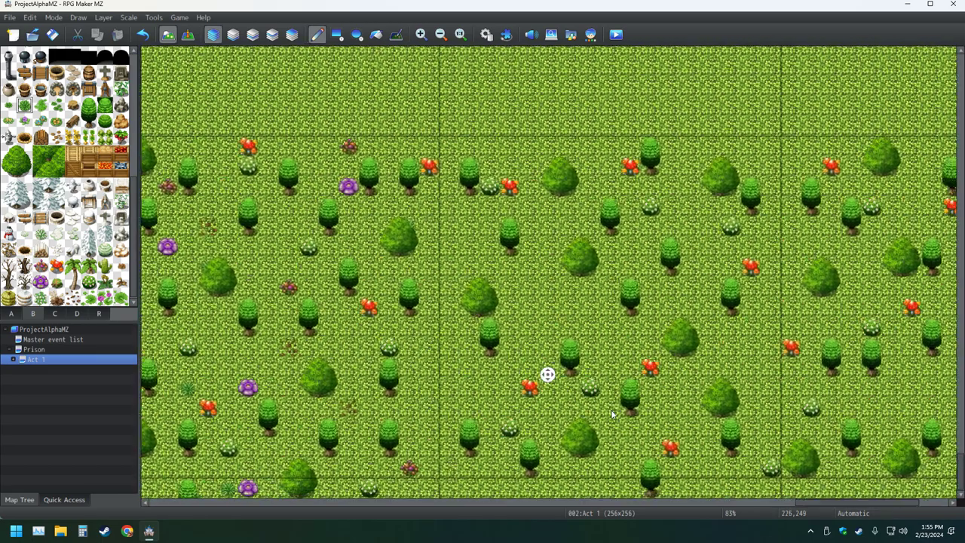
{"action": "middle_click", "coordinate": [611, 410]}
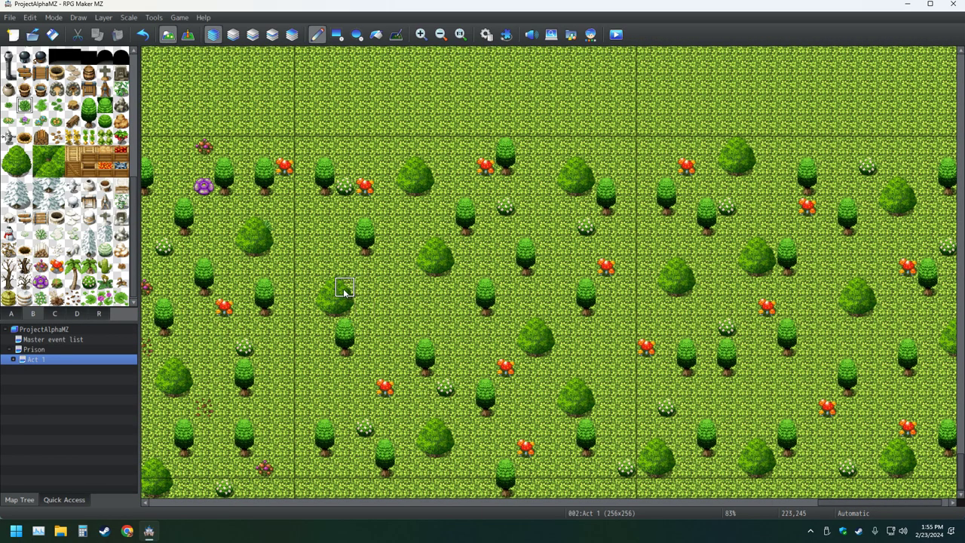
{"action": "left_click", "coordinate": [465, 348]}
{"action": "left_click", "coordinate": [552, 226]}
{"action": "left_click", "coordinate": [324, 469]}
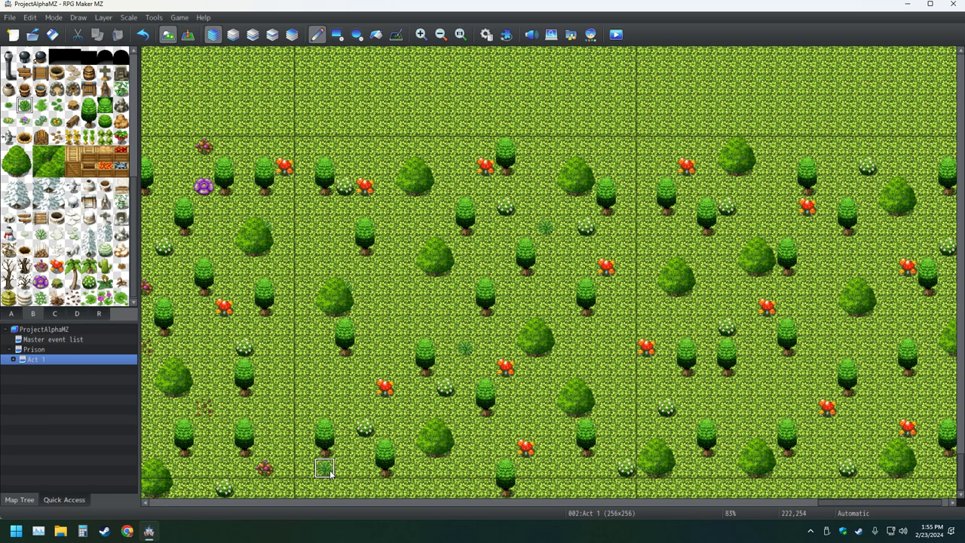
{"action": "left_click", "coordinate": [586, 489]}
{"action": "left_click", "coordinate": [364, 165]}
{"action": "left_click", "coordinate": [466, 468]}
{"action": "left_click", "coordinate": [304, 268]}
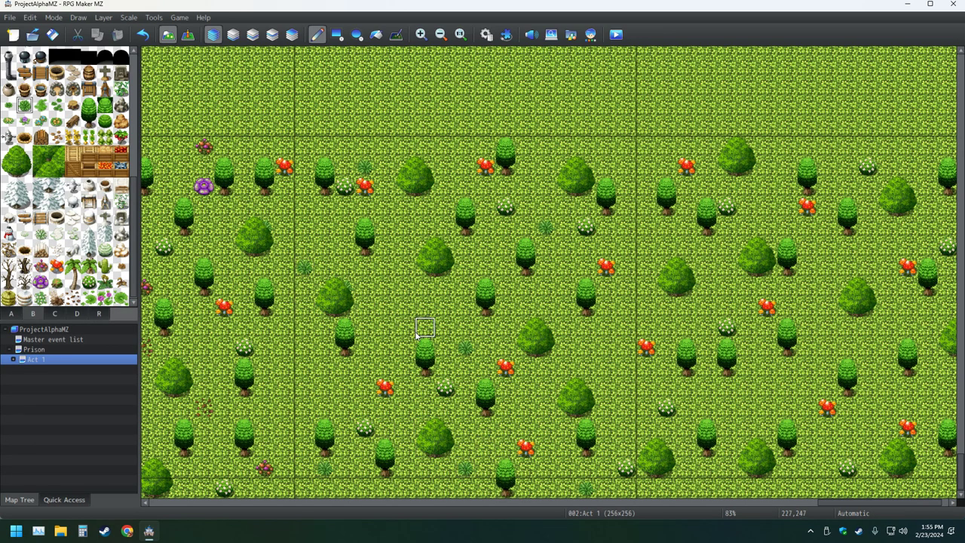
Scatter seven Grass B tufts across the easternmost section, two in the north, two in the middle and three in the south.
{"action": "scroll", "coordinate": [416, 334], "scroll_direction": "right", "scroll_amount": 1, "text": "shift"}
{"action": "left_click", "coordinate": [726, 187]}
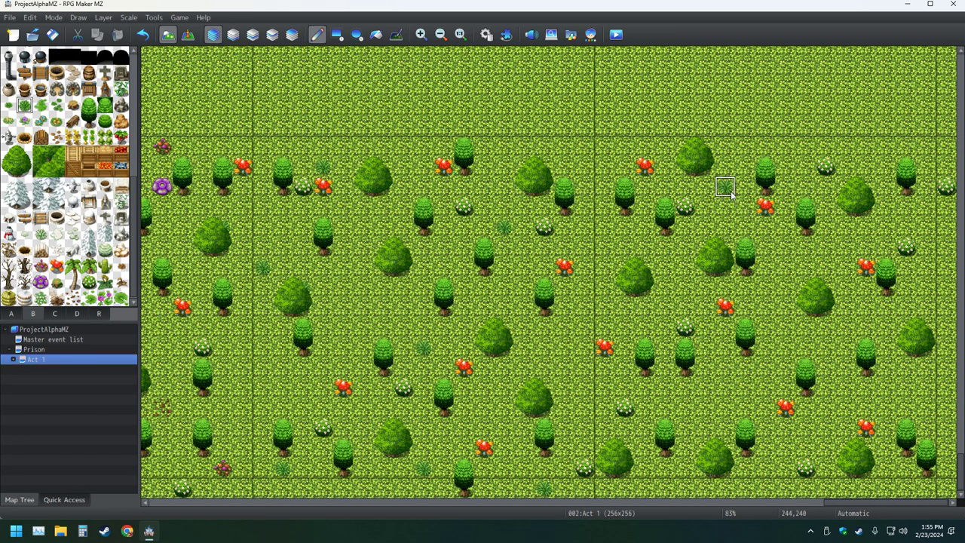
{"action": "left_click", "coordinate": [867, 166]}
{"action": "left_click", "coordinate": [726, 408]}
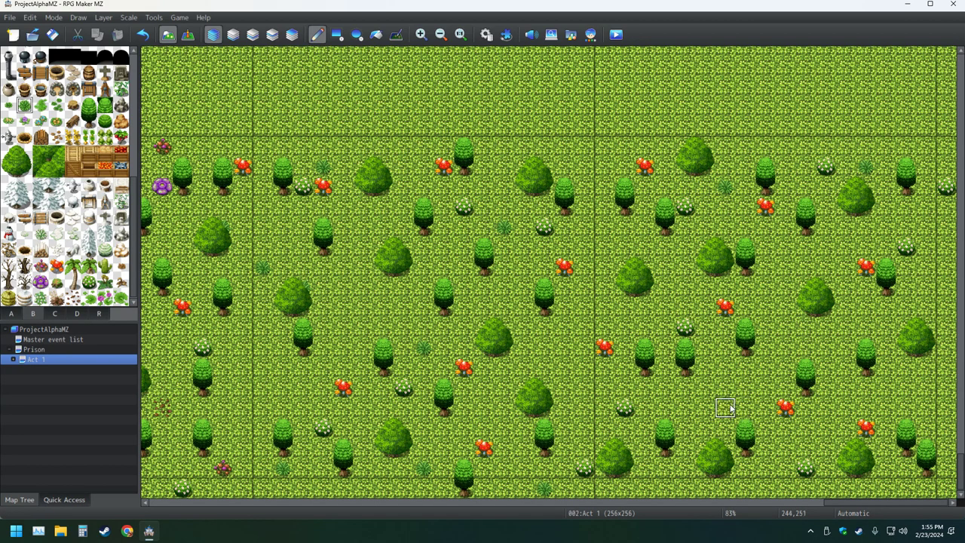
{"action": "left_click", "coordinate": [906, 386]}
{"action": "left_click", "coordinate": [605, 308]}
{"action": "left_click", "coordinate": [907, 489]}
{"action": "left_click", "coordinate": [785, 327]}
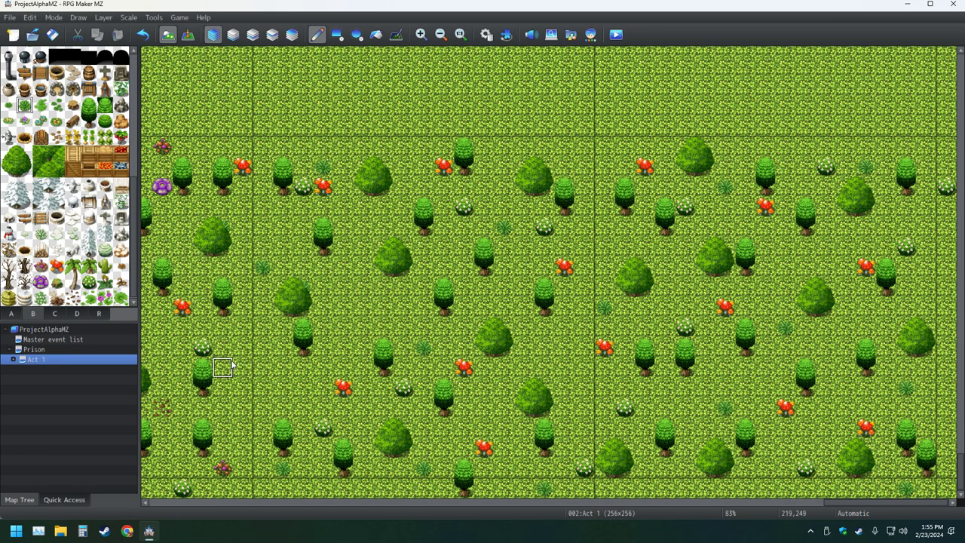
Place a grey rock pile between two trees in the northern part of the sixth section.
{"action": "middle_click", "coordinate": [525, 330]}
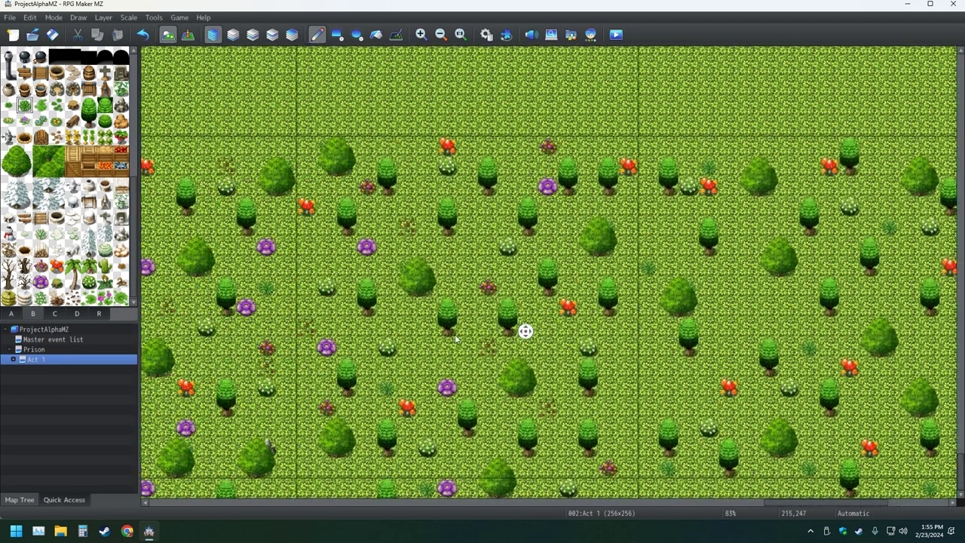
{"action": "middle_click", "coordinate": [455, 334]}
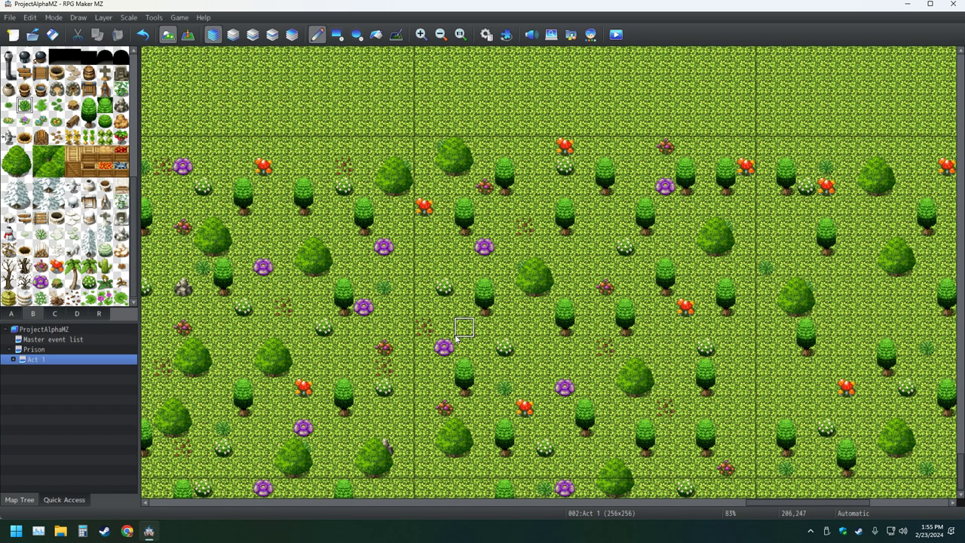
{"action": "middle_click", "coordinate": [478, 327]}
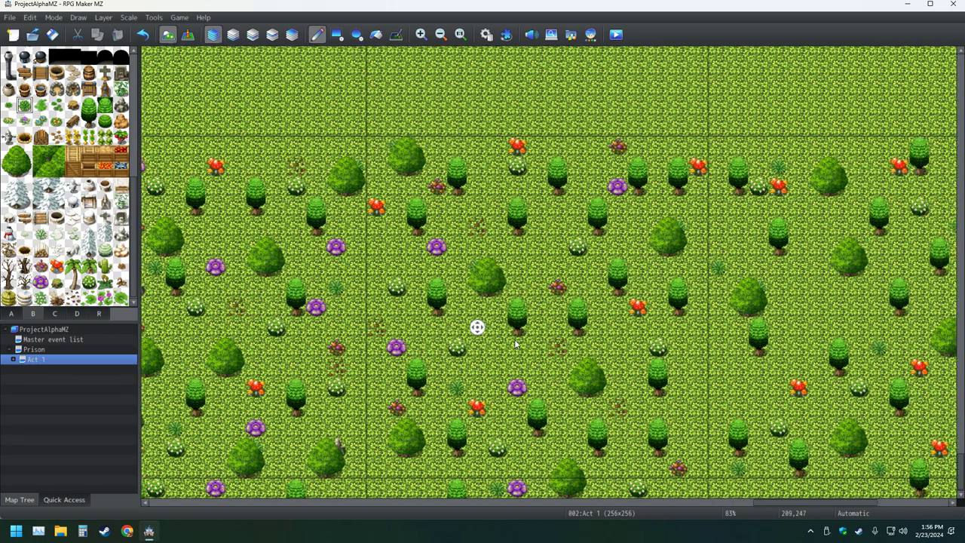
{"action": "middle_click", "coordinate": [515, 345]}
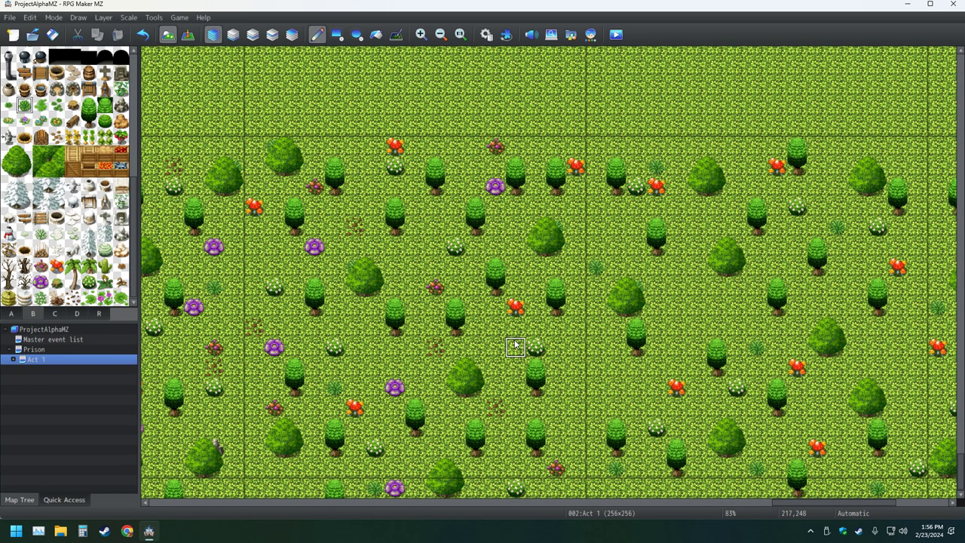
{"action": "middle_click", "coordinate": [482, 333]}
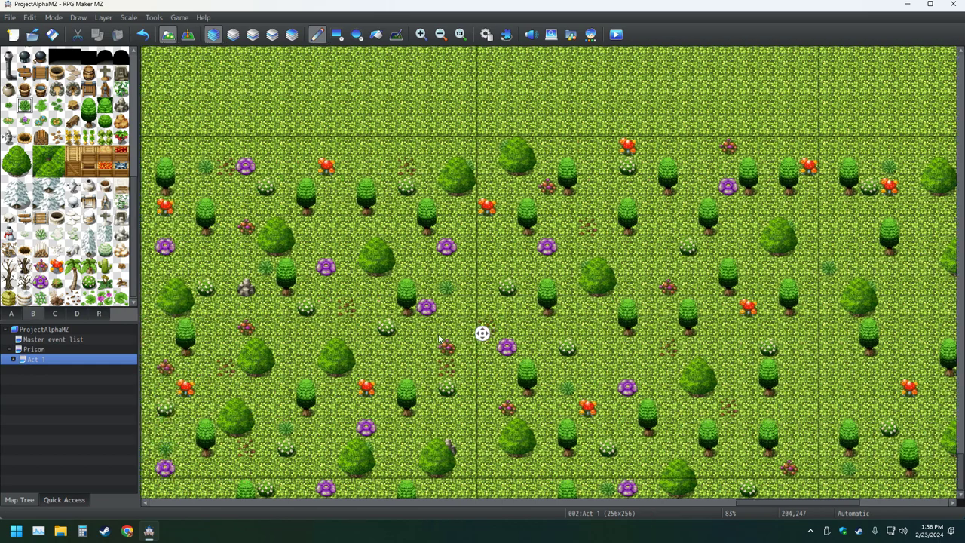
{"action": "middle_click", "coordinate": [441, 338]}
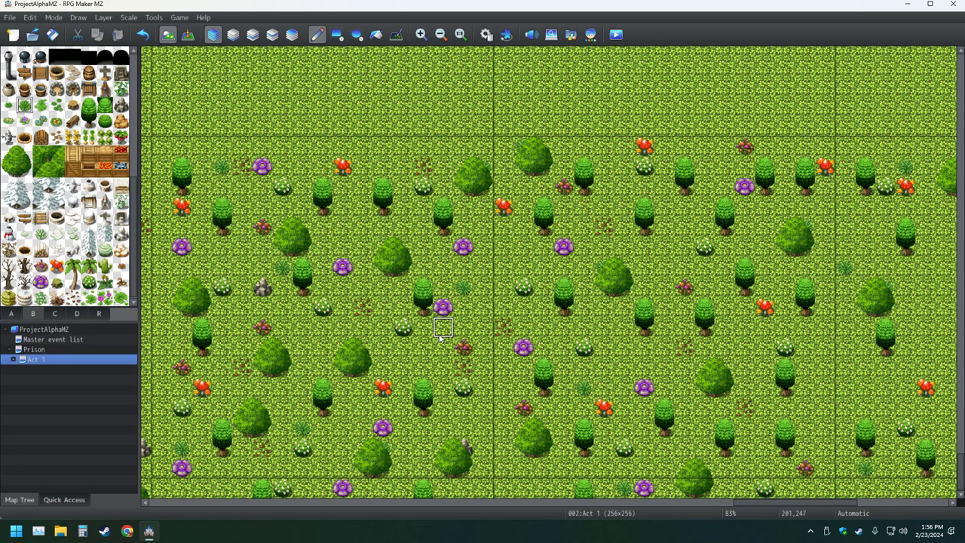
{"action": "left_click", "coordinate": [121, 105]}
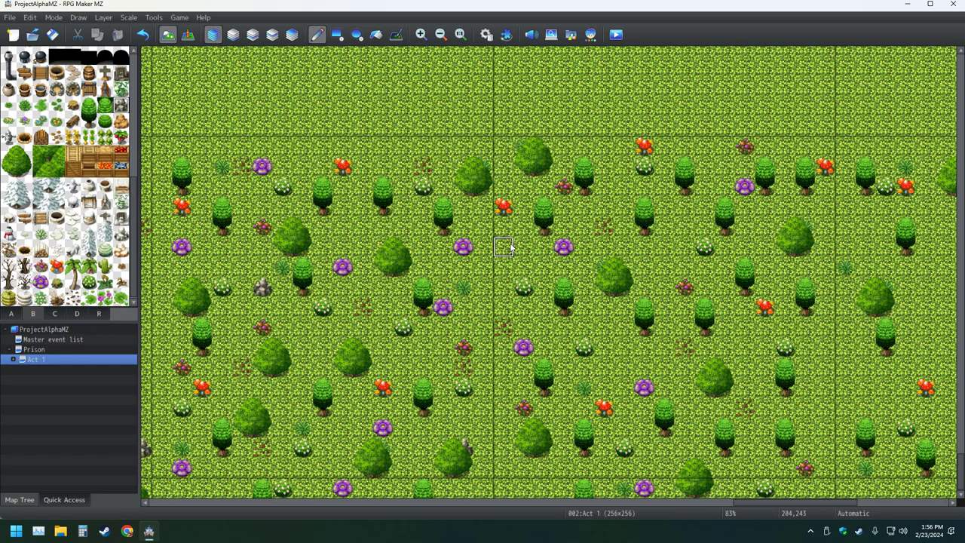
{"action": "left_click", "coordinate": [684, 206]}
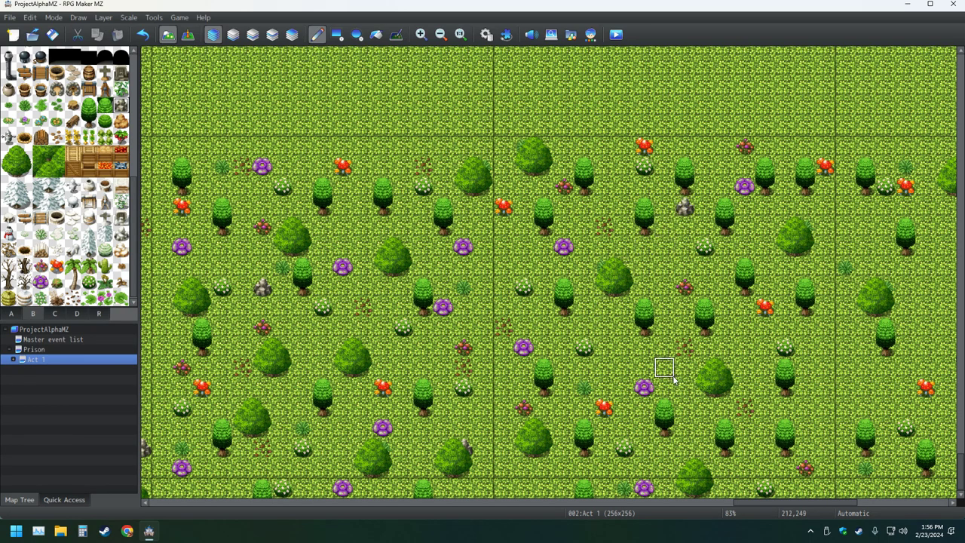
Place two grey rock piles in the seventh section and two in the easternmost section, and save the project.
{"action": "middle_click", "coordinate": [614, 410]}
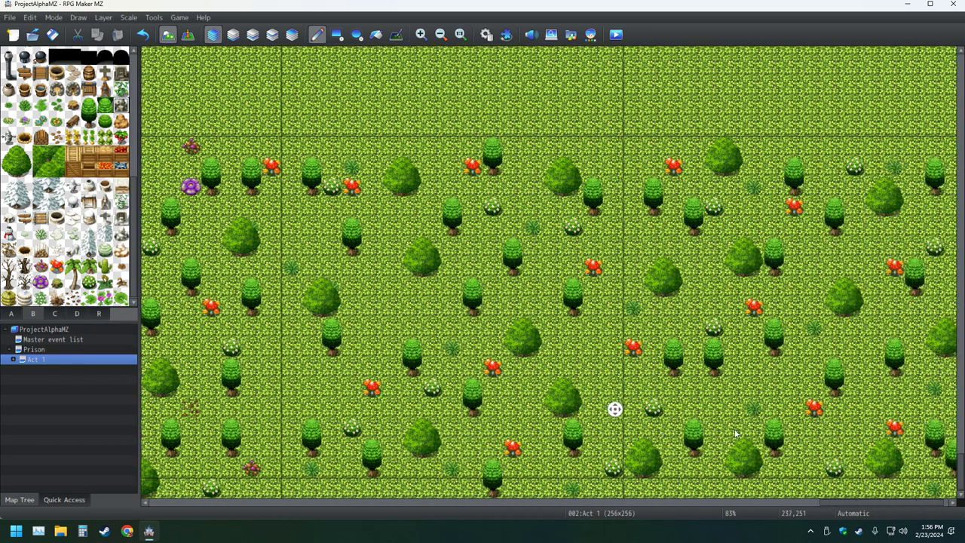
{"action": "middle_click", "coordinate": [735, 431]}
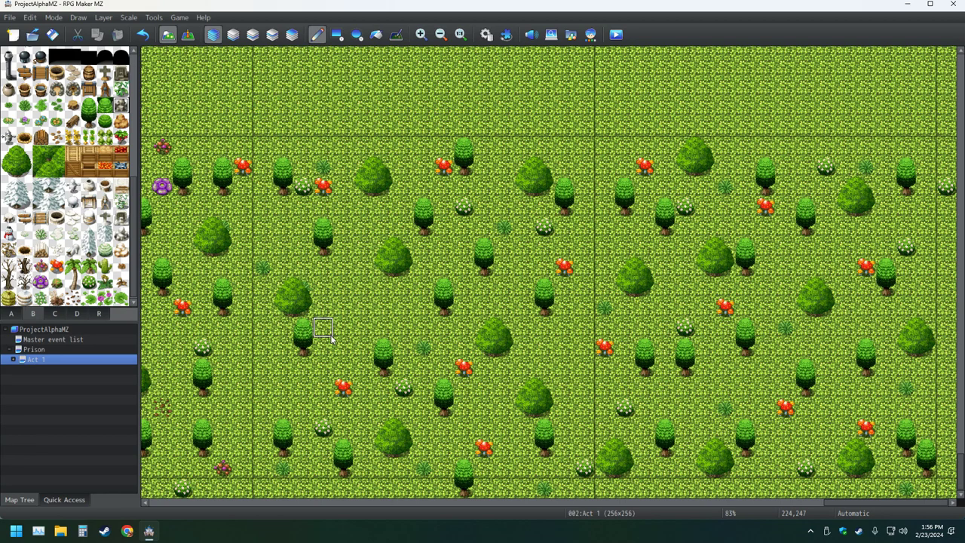
{"action": "left_click", "coordinate": [404, 187]}
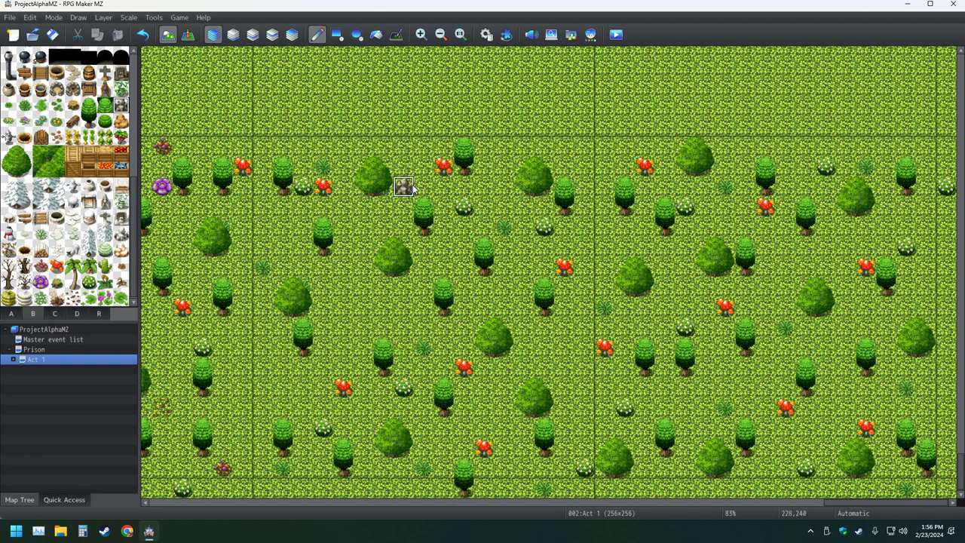
{"action": "left_click", "coordinate": [262, 467]}
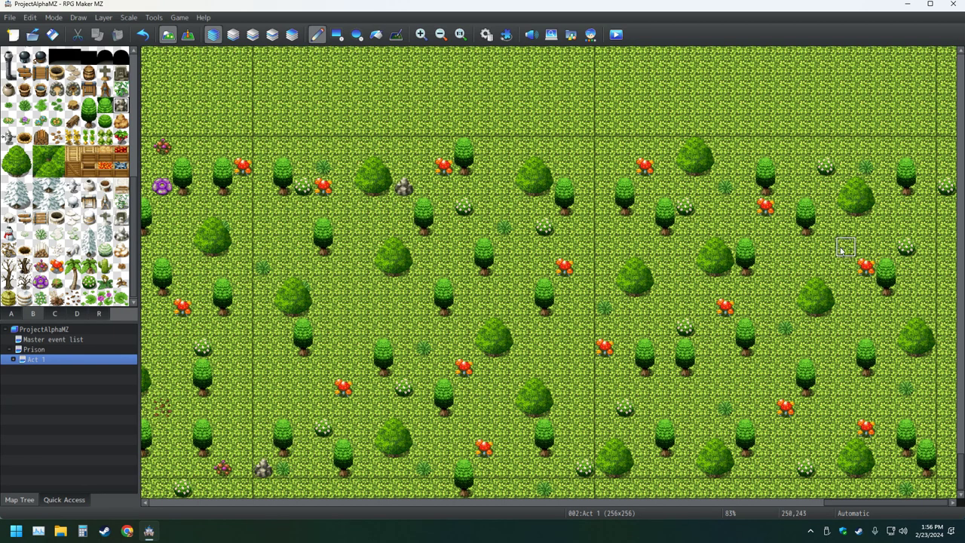
{"action": "left_click", "coordinate": [886, 186]}
{"action": "left_click", "coordinate": [705, 368]}
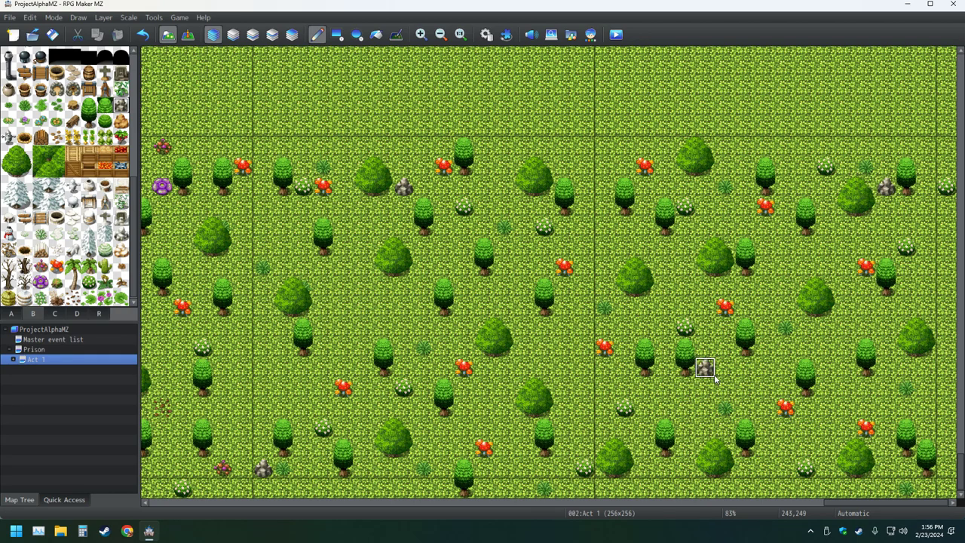
{"action": "left_click", "coordinate": [52, 34]}
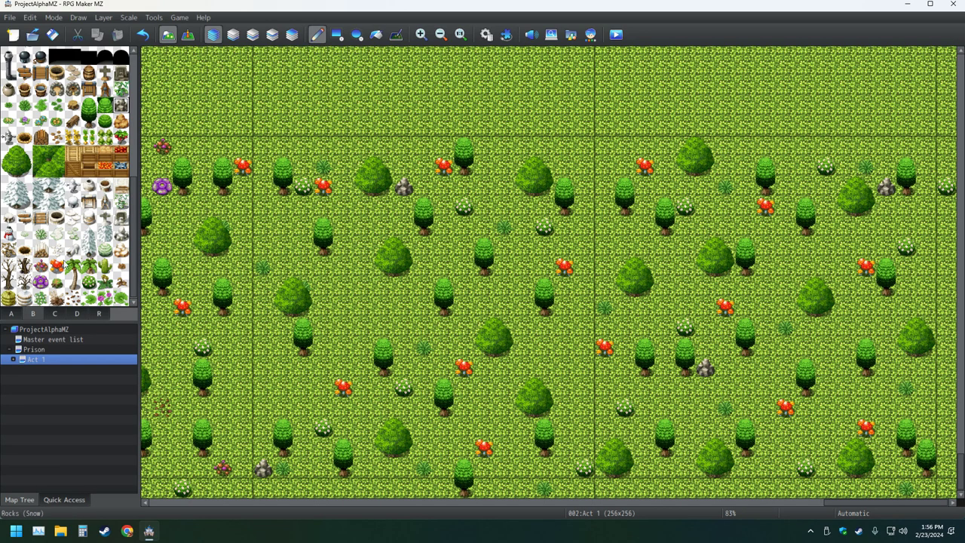
Scatter ten small pink flower clumps between the trees, six across the seventh section and four across the easternmost section.
{"action": "left_click", "coordinate": [41, 265]}
{"action": "left_click", "coordinate": [344, 267]}
{"action": "left_click", "coordinate": [505, 408]}
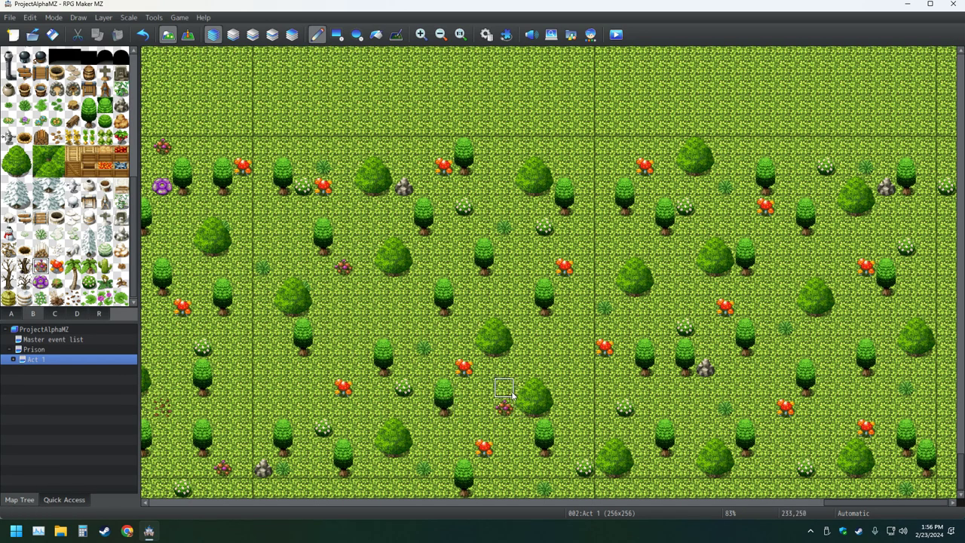
{"action": "left_click", "coordinate": [565, 246]}
{"action": "left_click", "coordinate": [283, 387]}
{"action": "left_click", "coordinate": [845, 250]}
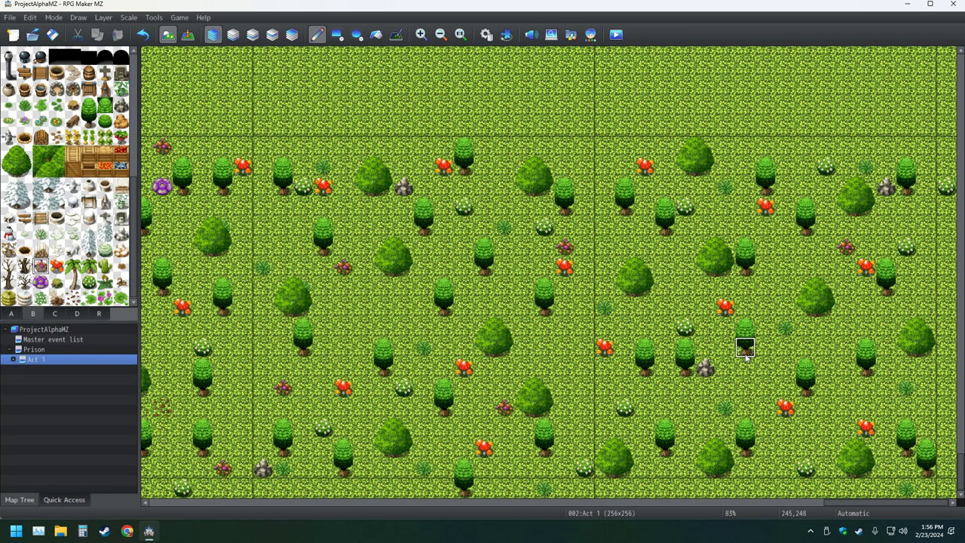
{"action": "left_click", "coordinate": [685, 409]}
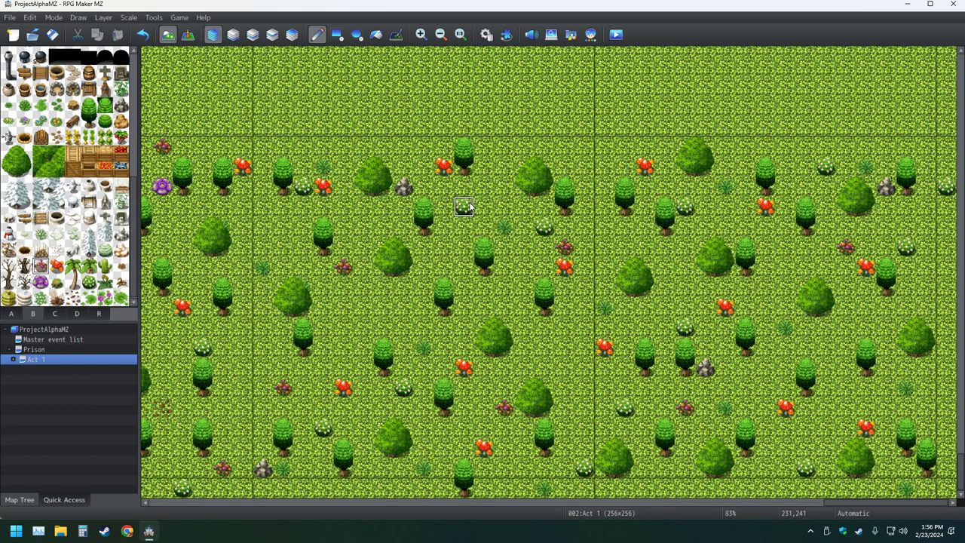
{"action": "left_click", "coordinate": [504, 167]}
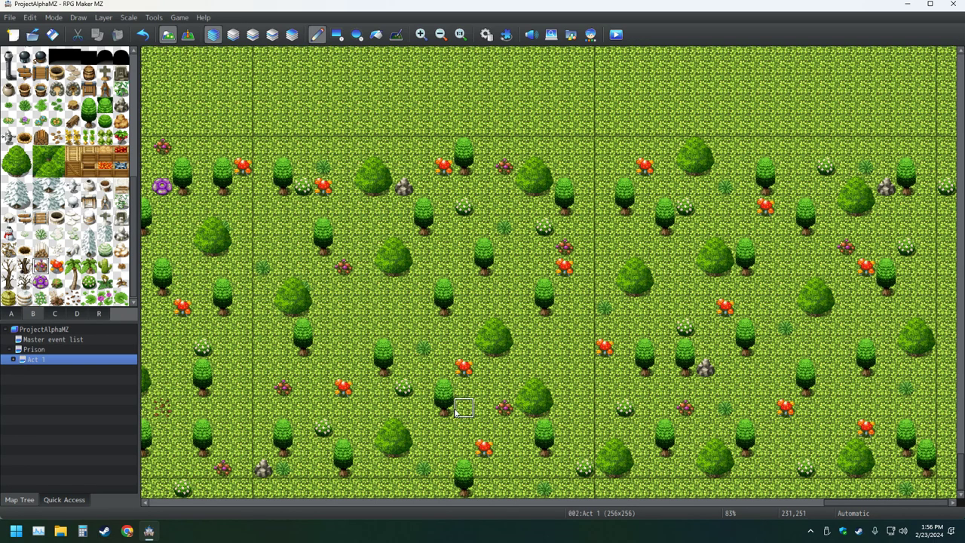
{"action": "left_click", "coordinate": [286, 228]}
{"action": "left_click", "coordinate": [927, 306]}
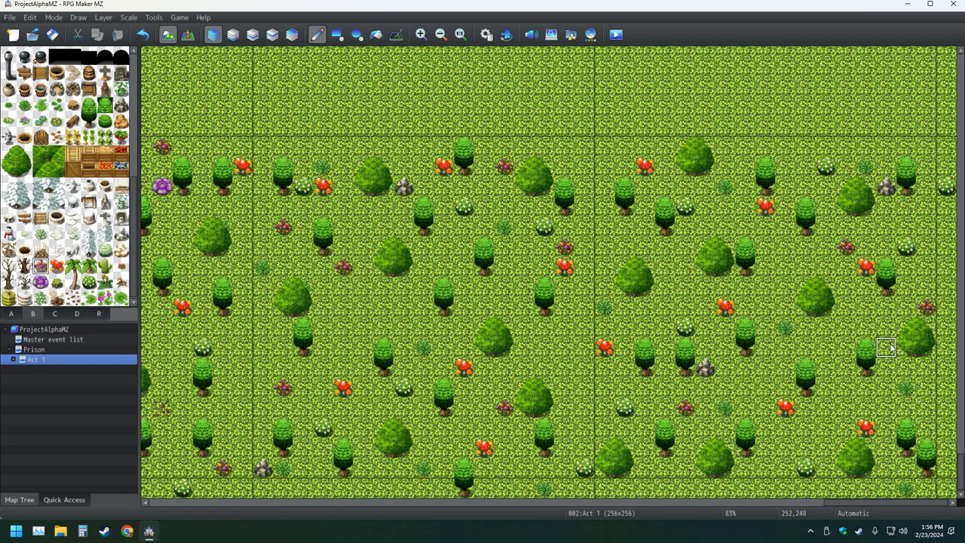
{"action": "left_click", "coordinate": [626, 249]}
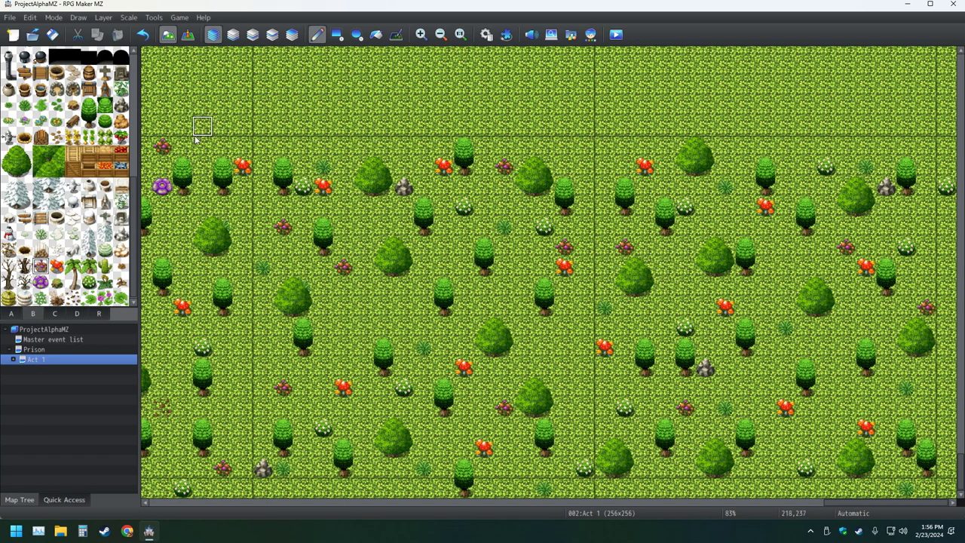